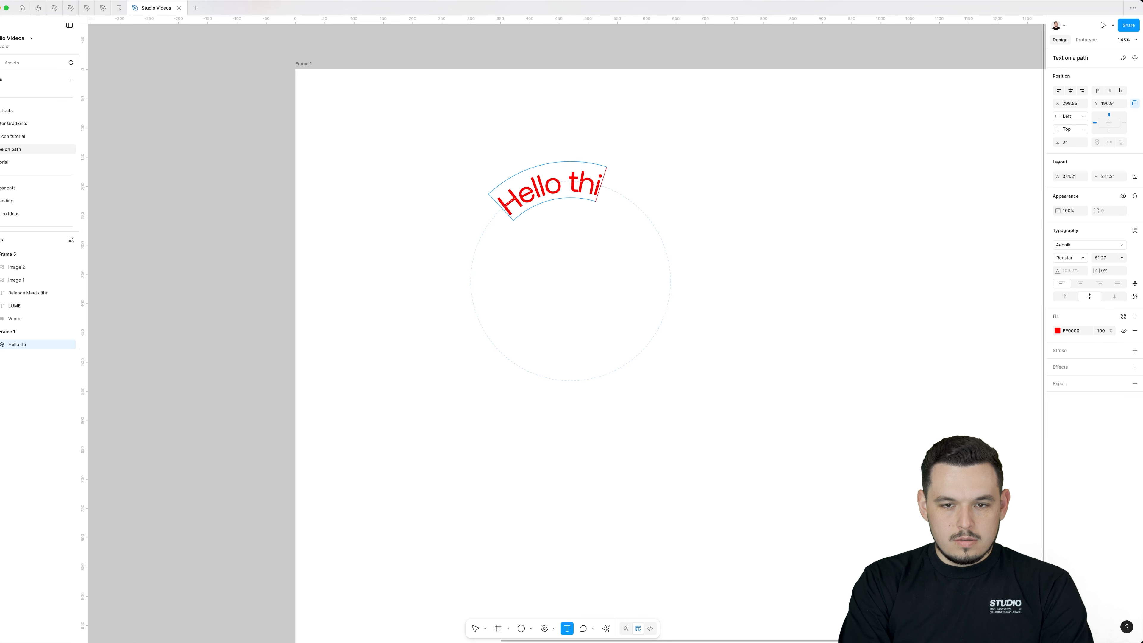
# Complete the text on the circular path as "Hello this is sweet" and select the text object.
pyautogui.write('weet')
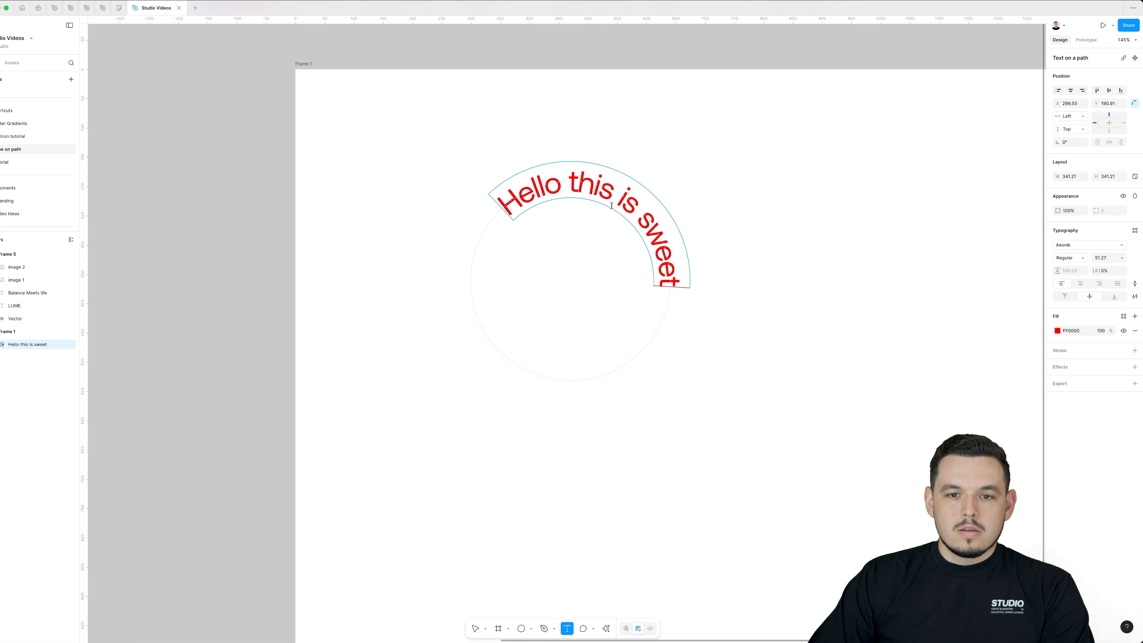
pyautogui.click(707, 180)
pyautogui.click(630, 147)
pyautogui.moveTo(524, 146); pyautogui.dragTo(630, 239)
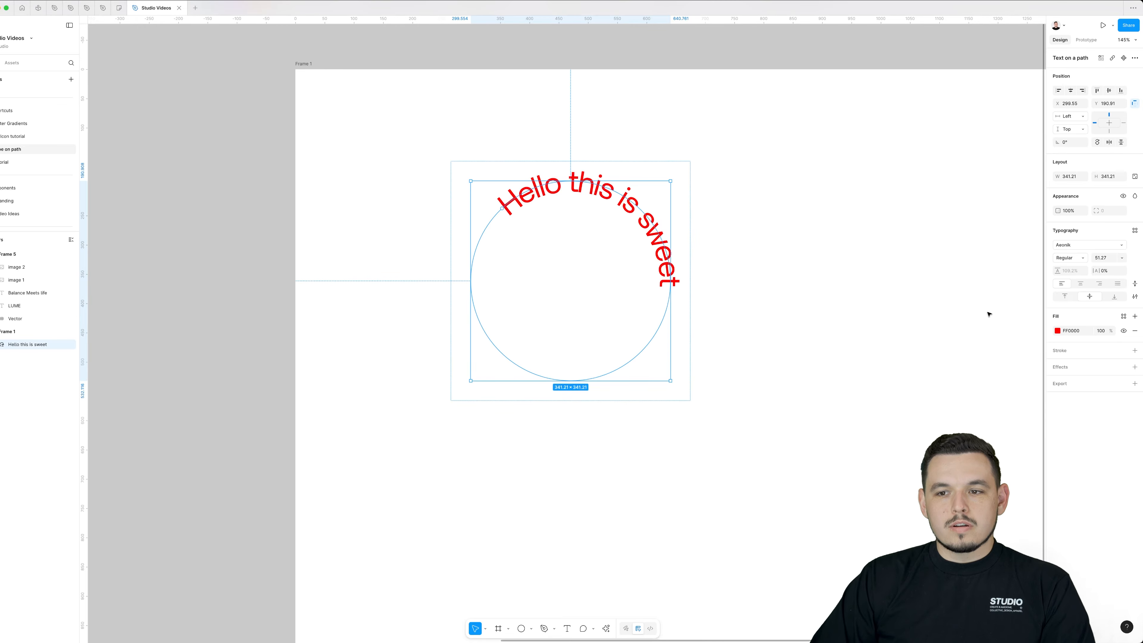
# Centre-align the text on the path and move its anchor point to the top of the circle.
pyautogui.click(1081, 285)
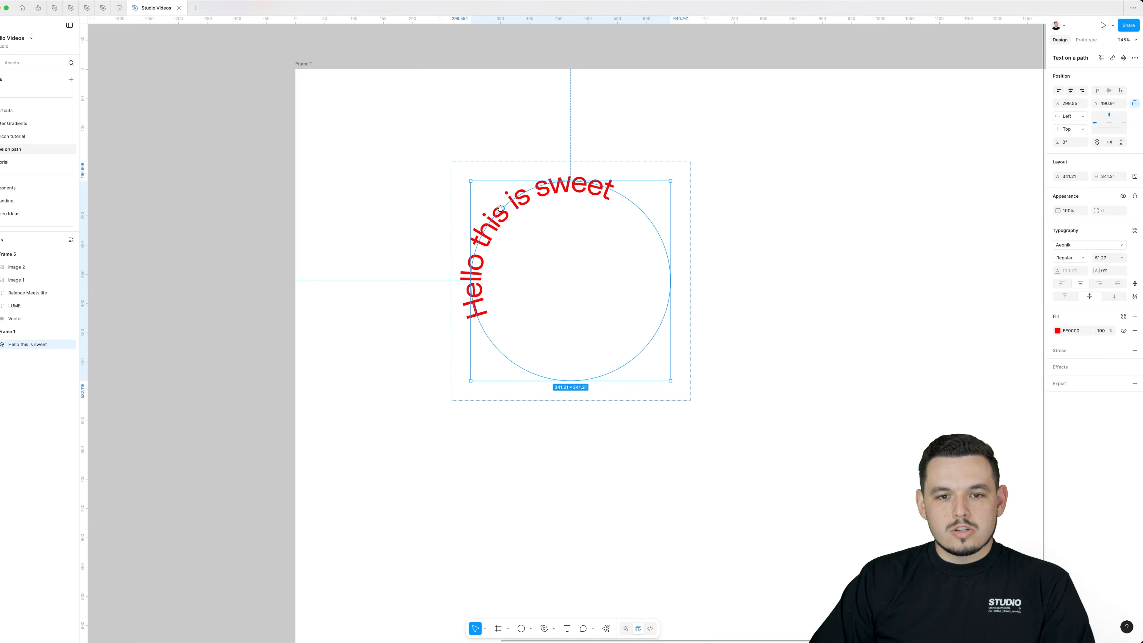
pyautogui.moveTo(501, 209); pyautogui.dragTo(571, 189)
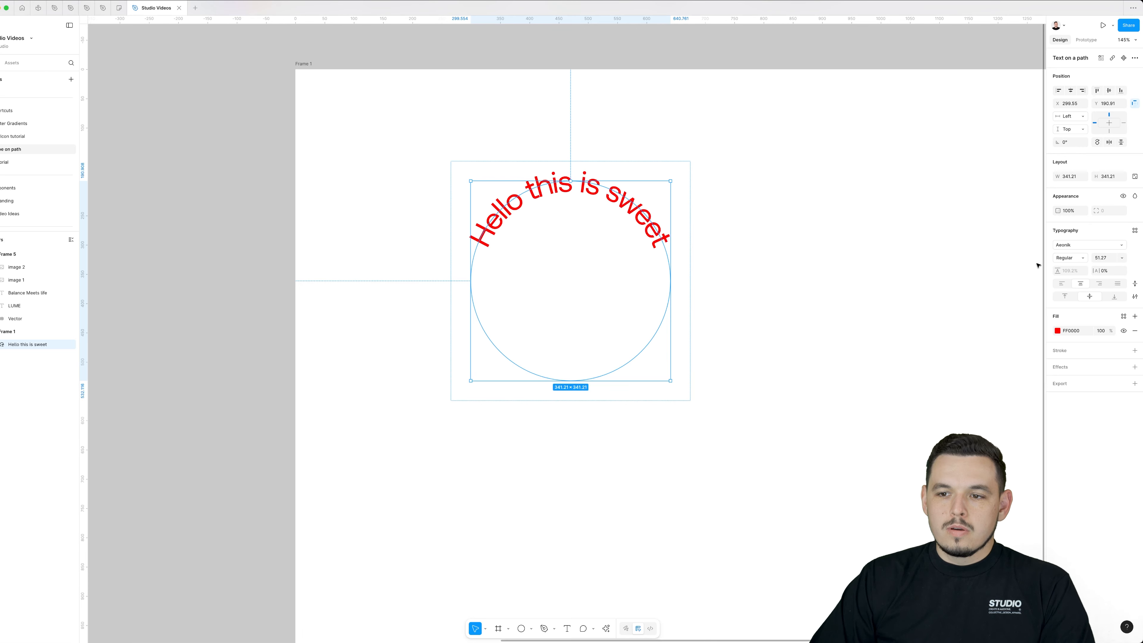
# Try right, left and justified alignment on the circular text and return it to centre alignment.
pyautogui.click(1100, 284)
pyautogui.click(1063, 284)
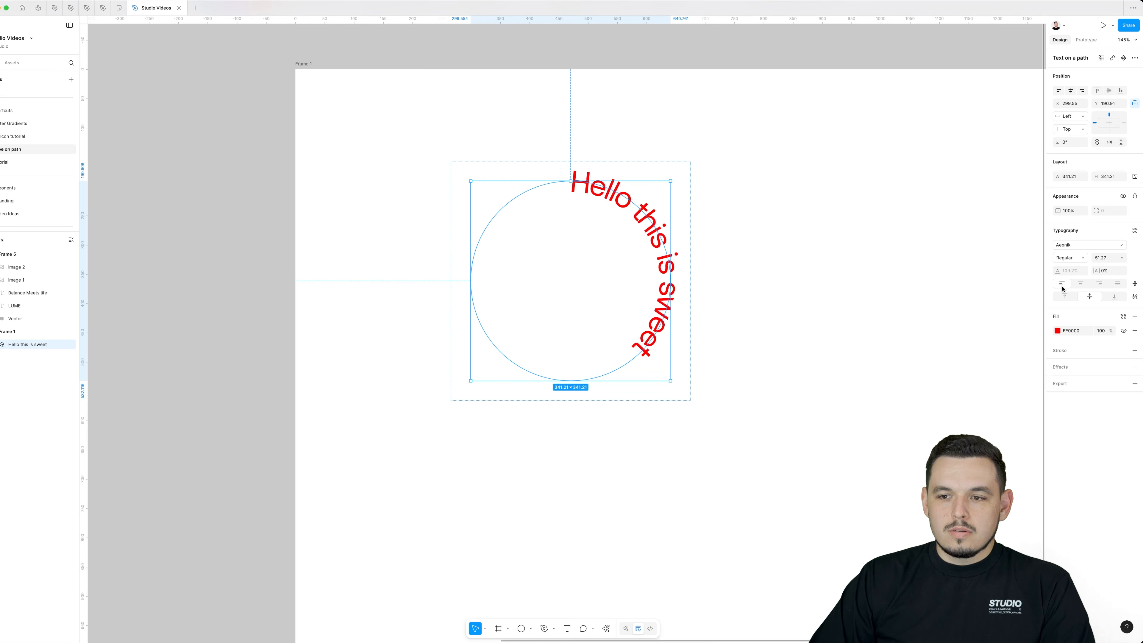
pyautogui.click(1100, 284)
pyautogui.click(1081, 284)
pyautogui.click(1119, 283)
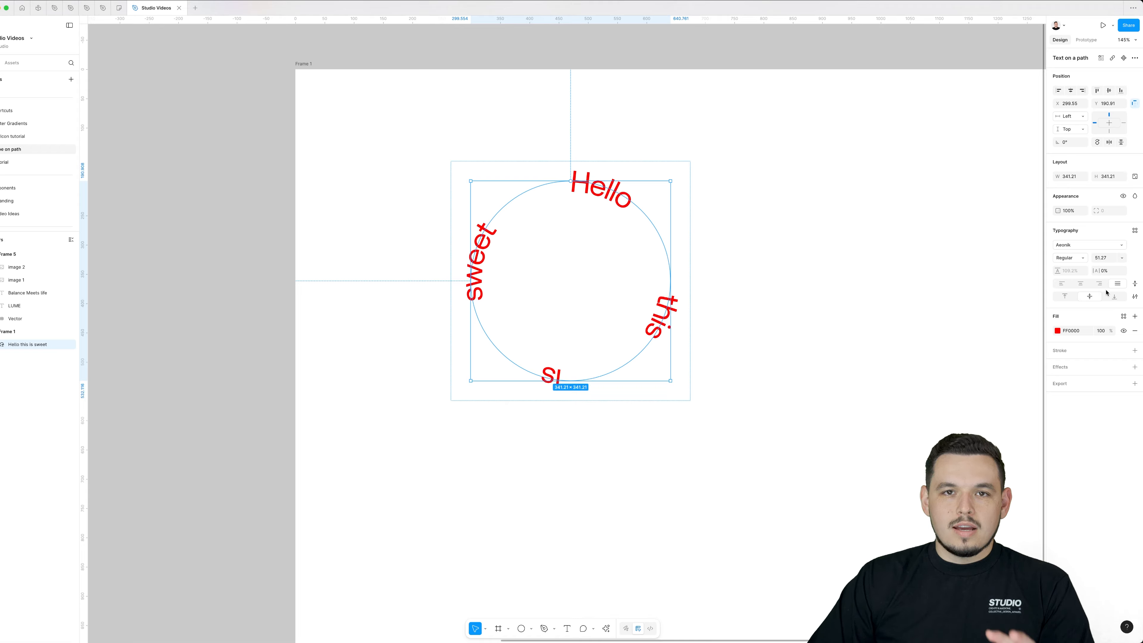
pyautogui.click(1082, 284)
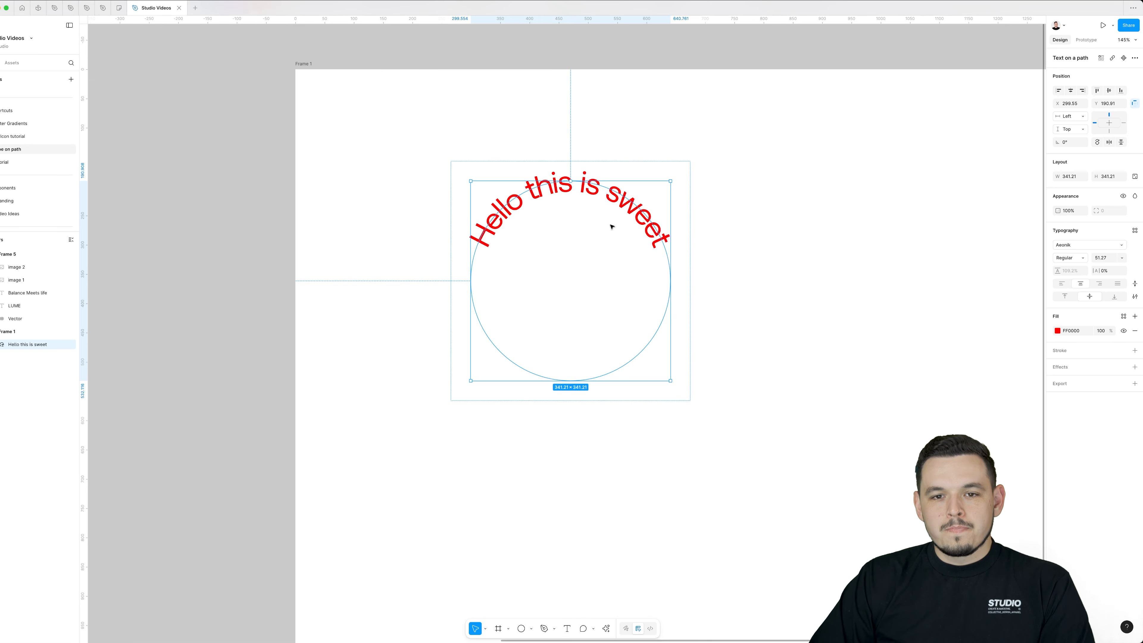
# Try the circular text above and centred on its path, set it inside the circle, and flip it back and forth.
pyautogui.click(1067, 298)
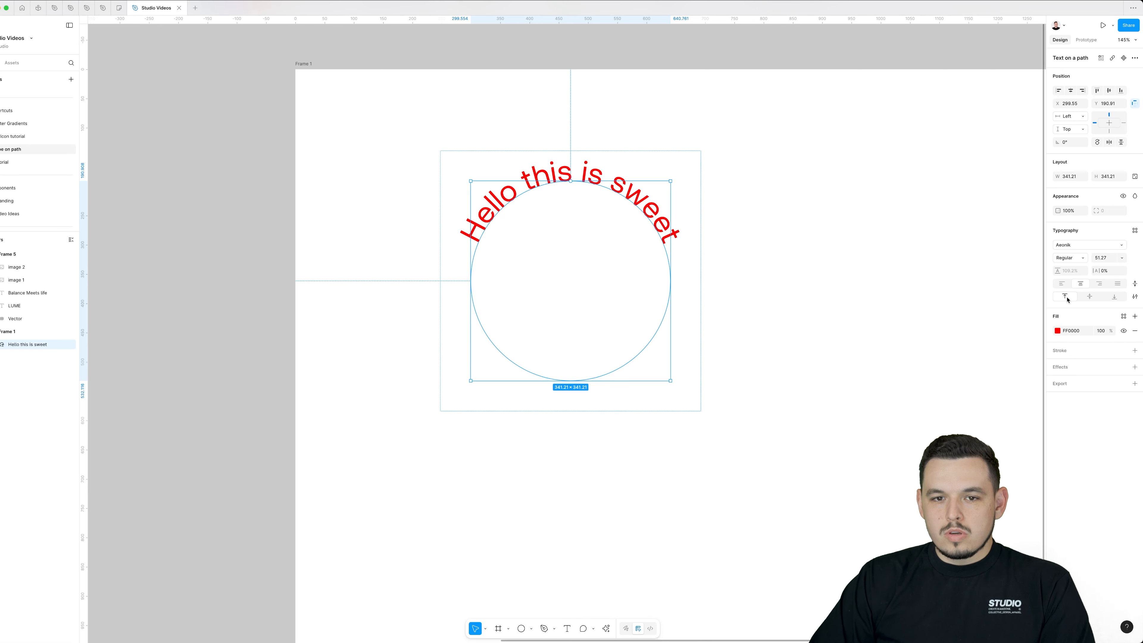
pyautogui.click(1087, 297)
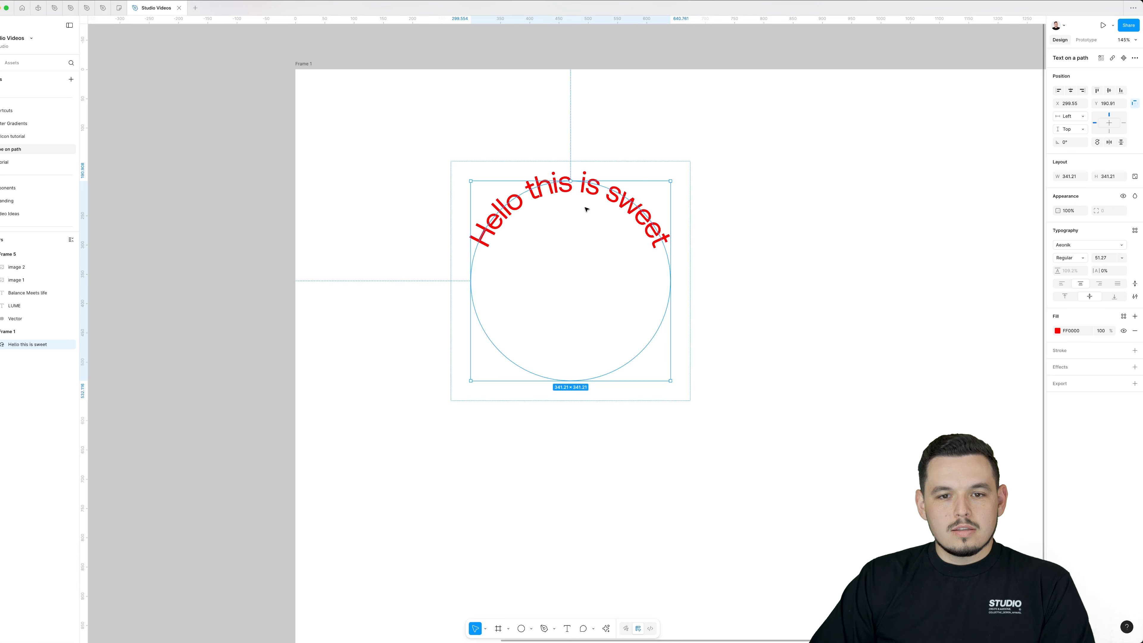
pyautogui.click(1113, 297)
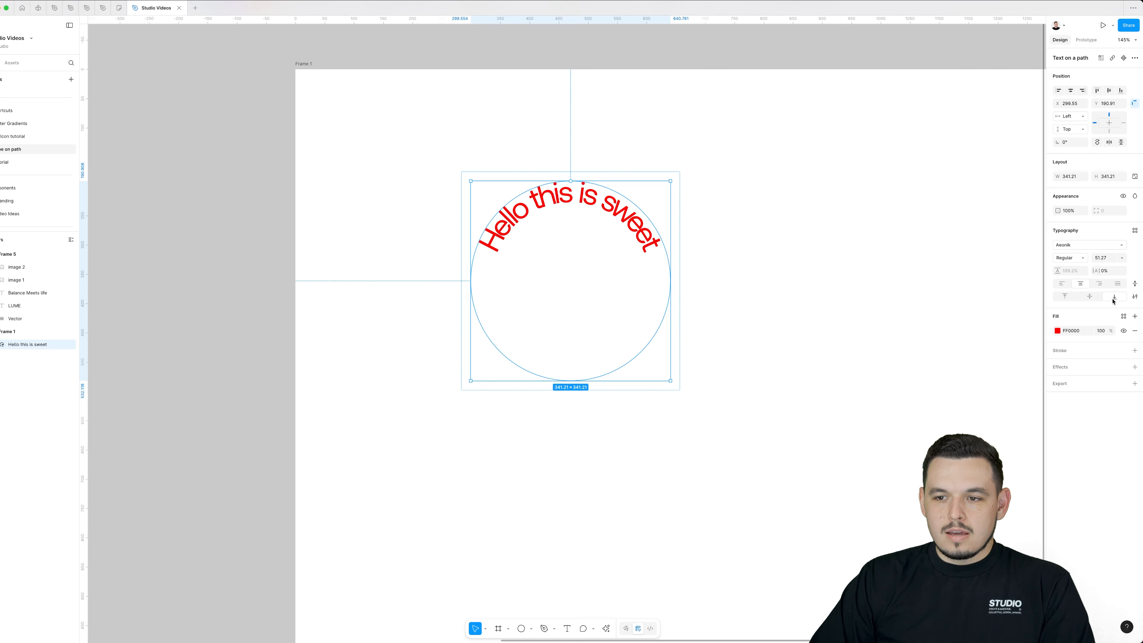
pyautogui.click(1135, 285)
pyautogui.click(1136, 285)
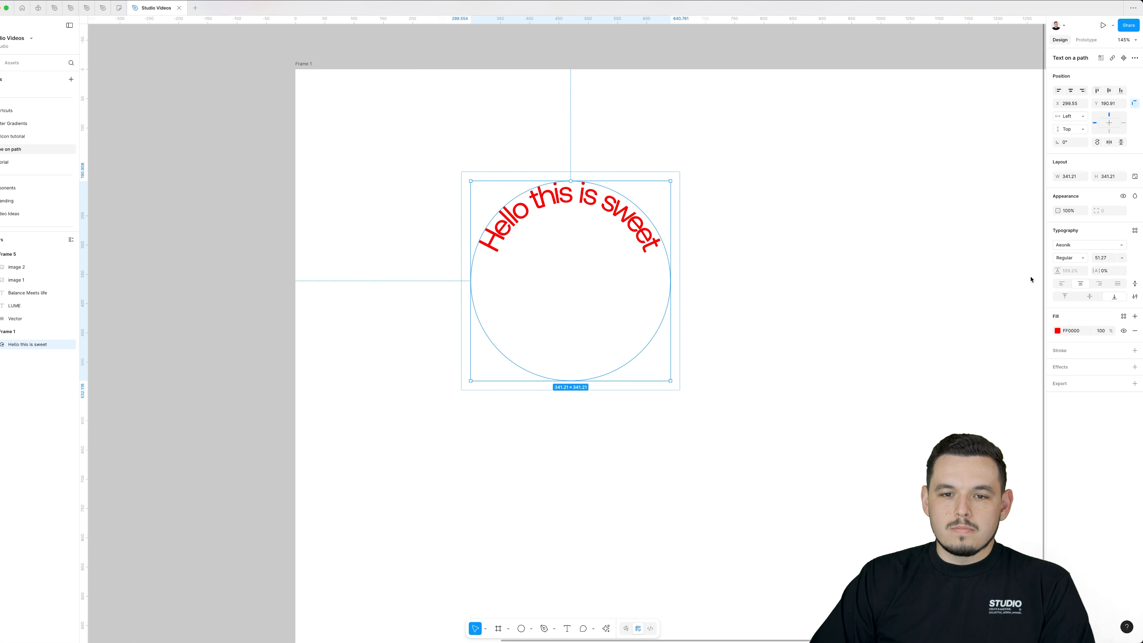
# Move the text to the bottom of the circle, flipped to read upright and vertically centred on the path.
pyautogui.moveTo(573, 181); pyautogui.dragTo(570, 380)
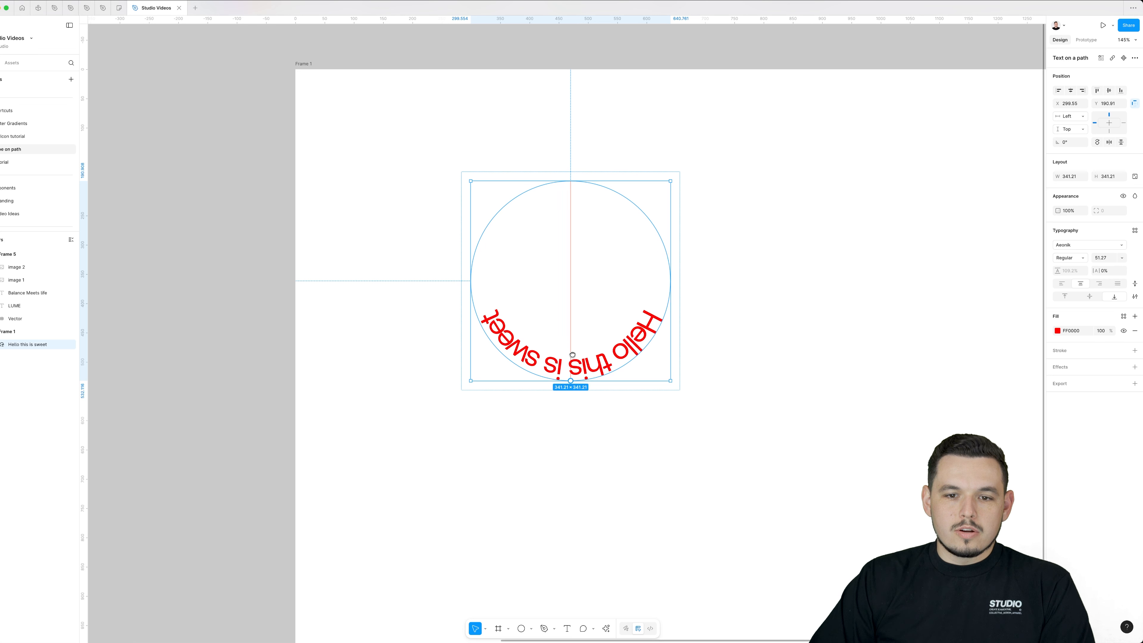
pyautogui.click(1135, 286)
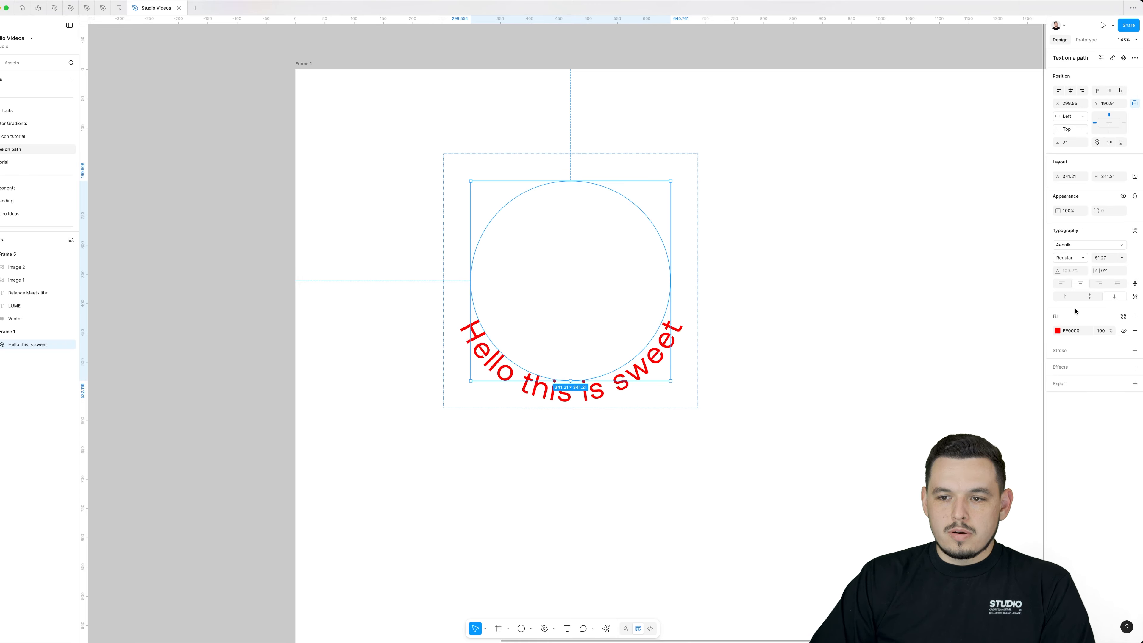
pyautogui.click(1090, 296)
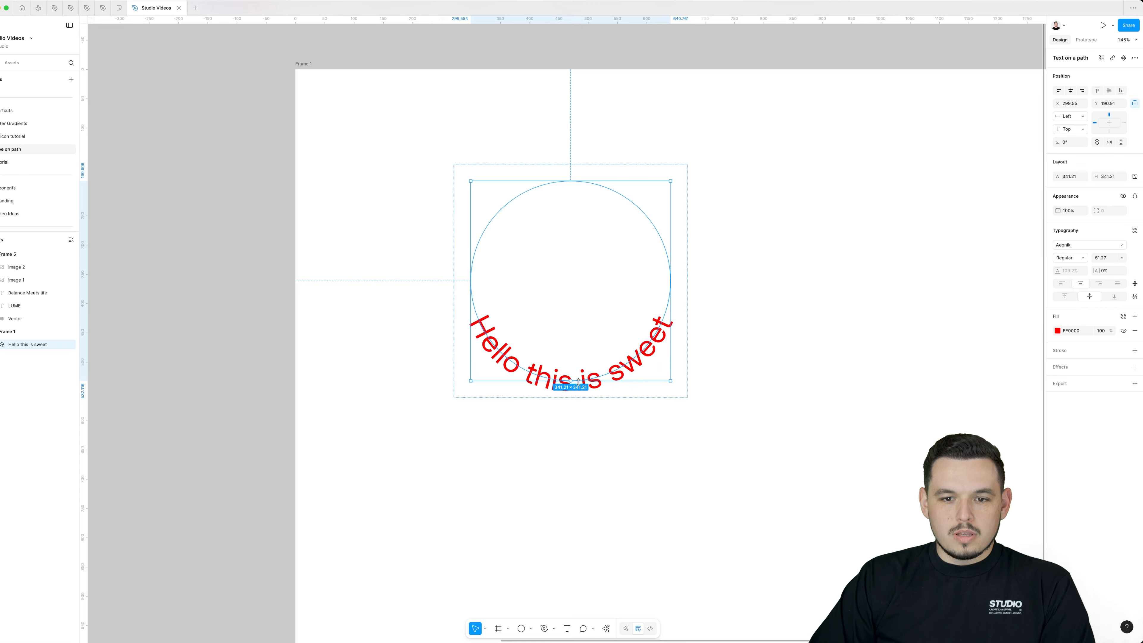
# Return the text to the top of the circle, flip it to read upright there, and deselect it.
pyautogui.moveTo(569, 381); pyautogui.dragTo(570, 203)
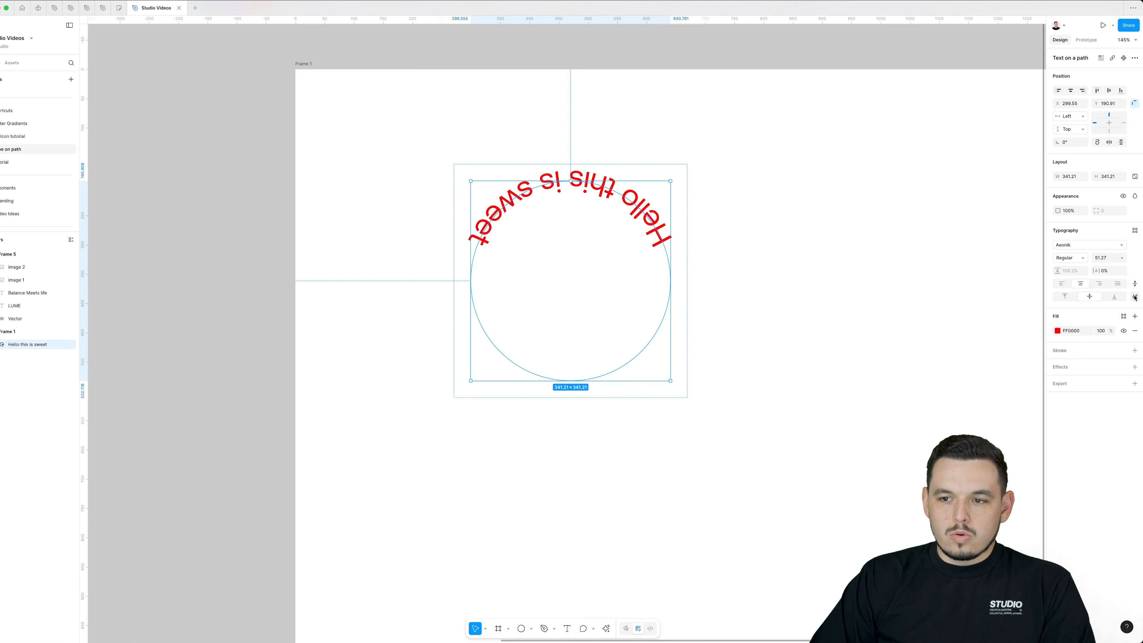
pyautogui.click(1135, 284)
pyautogui.scroll(-6, 895, 277)
pyautogui.click(895, 277)
pyautogui.scroll(3, 539, 315)
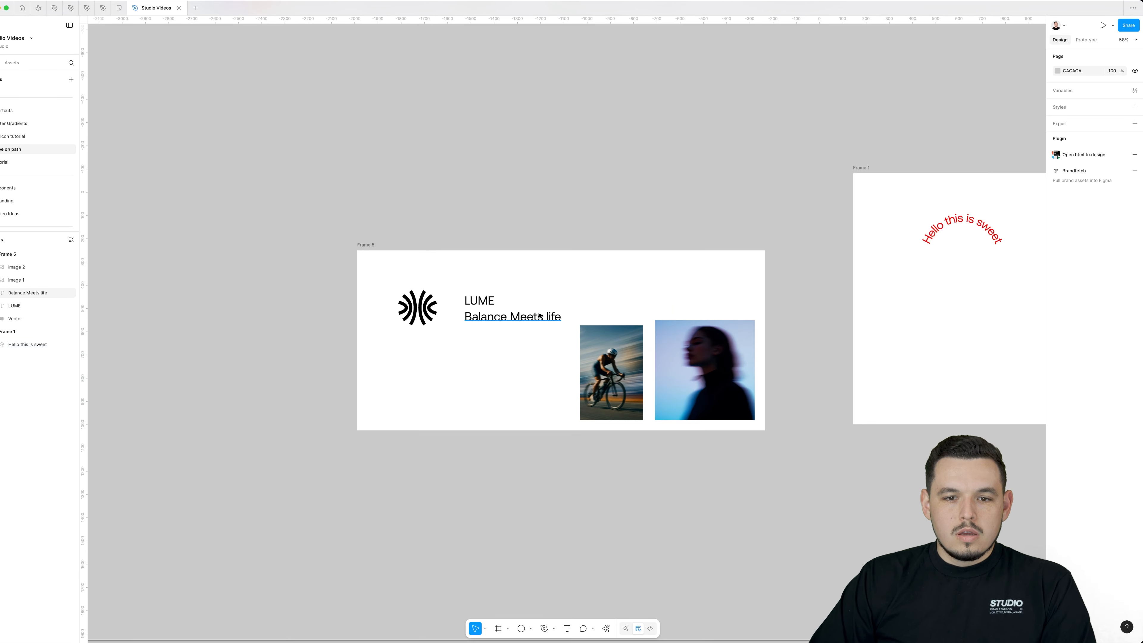
# Enlarge the cyclist image in Frame 5 to about 285 by 428, matching the height of the portrait image beside it.
pyautogui.scroll(5, 526, 347)
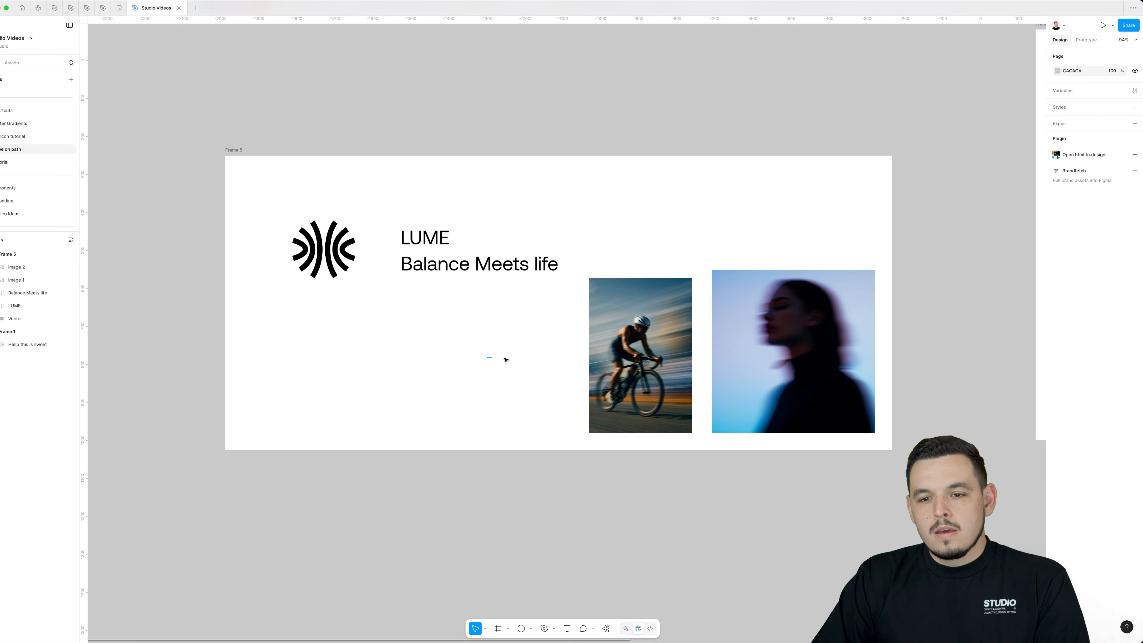
pyautogui.moveTo(505, 358); pyautogui.dragTo(779, 371)
pyautogui.scroll(2, 745, 316)
pyautogui.click(647, 309)
pyautogui.moveTo(652, 272); pyautogui.dragTo(659, 262)
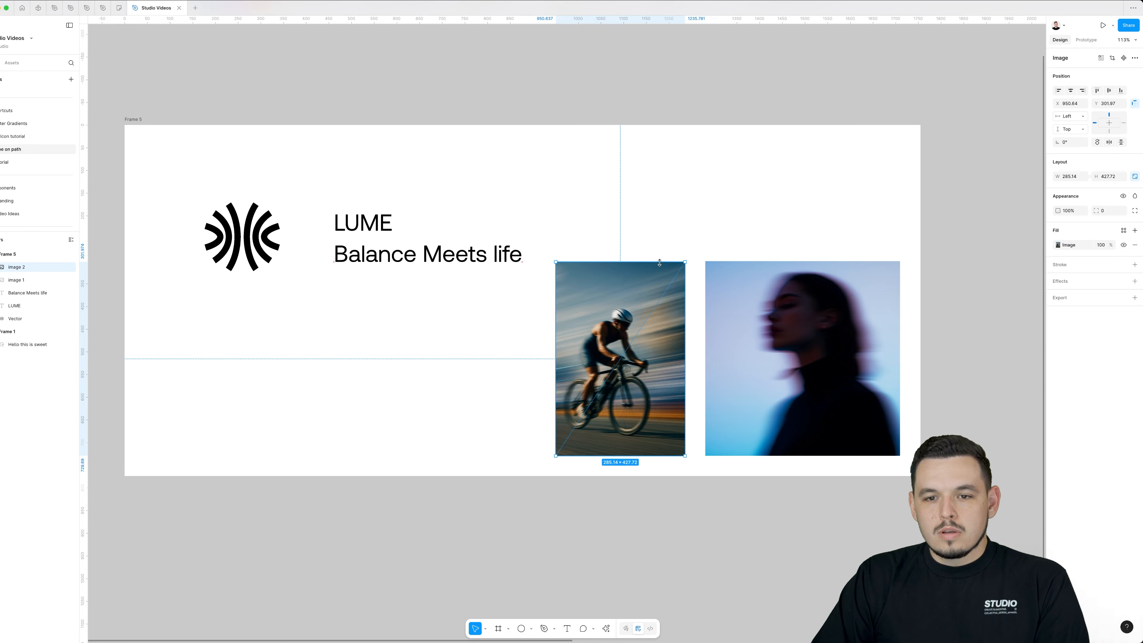
pyautogui.scroll(-3, 660, 262)
pyautogui.moveTo(571, 300); pyautogui.dragTo(559, 327)
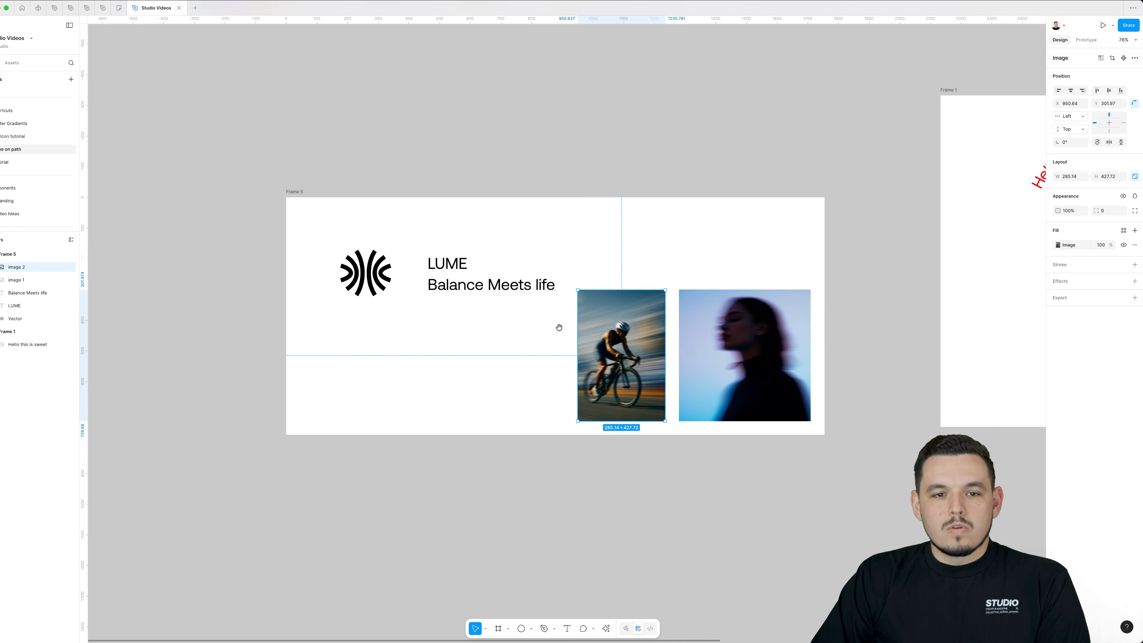
pyautogui.scroll(-2, 560, 328)
pyautogui.click(582, 278)
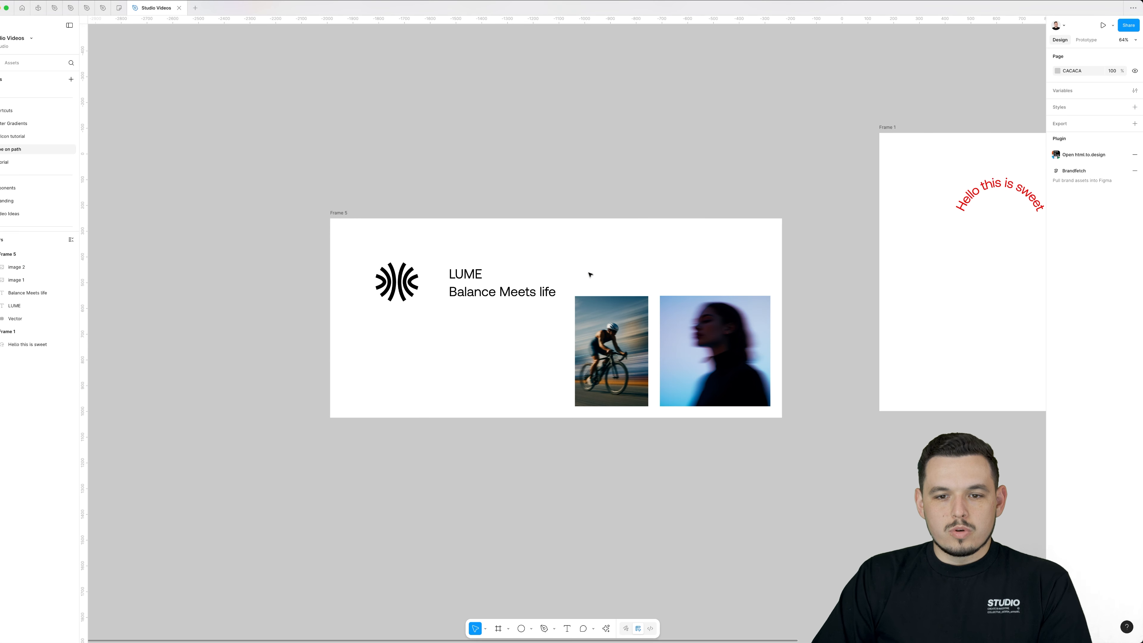
# Delete the red circular text from Frame 1.
pyautogui.moveTo(589, 275); pyautogui.dragTo(696, 366)
pyautogui.moveTo(662, 238); pyautogui.dragTo(413, 249)
pyautogui.scroll(-4, 445, 231)
pyautogui.click(450, 230)
pyautogui.moveTo(523, 222); pyautogui.dragTo(735, 291)
pyautogui.press('Delete')
# Duplicate the logo symbol and the LUME text from Frame 5 into Frame 1, with the text below the symbol.
pyautogui.keyDown('alt'); pyautogui.moveTo(230, 308); pyautogui.dragTo(666, 280); pyautogui.keyUp('alt')
pyautogui.keyDown('alt'); pyautogui.moveTo(274, 296); pyautogui.dragTo(672, 305); pyautogui.keyUp('alt')
pyautogui.scroll(5, 672, 303)
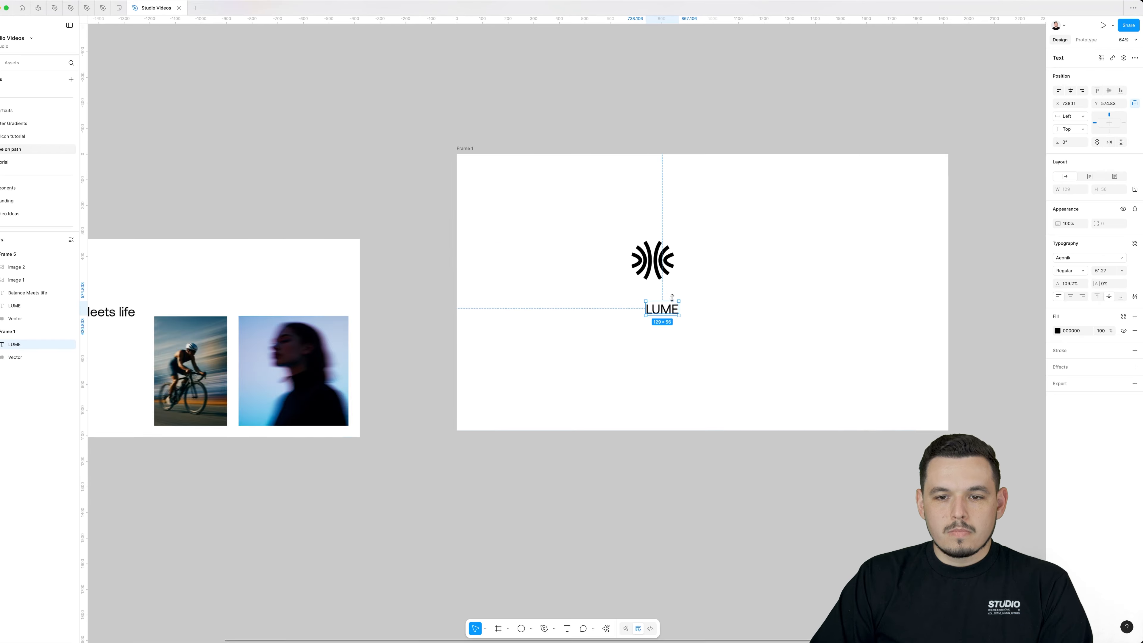
pyautogui.moveTo(733, 280); pyautogui.dragTo(736, 298)
pyautogui.scroll(2, 735, 298)
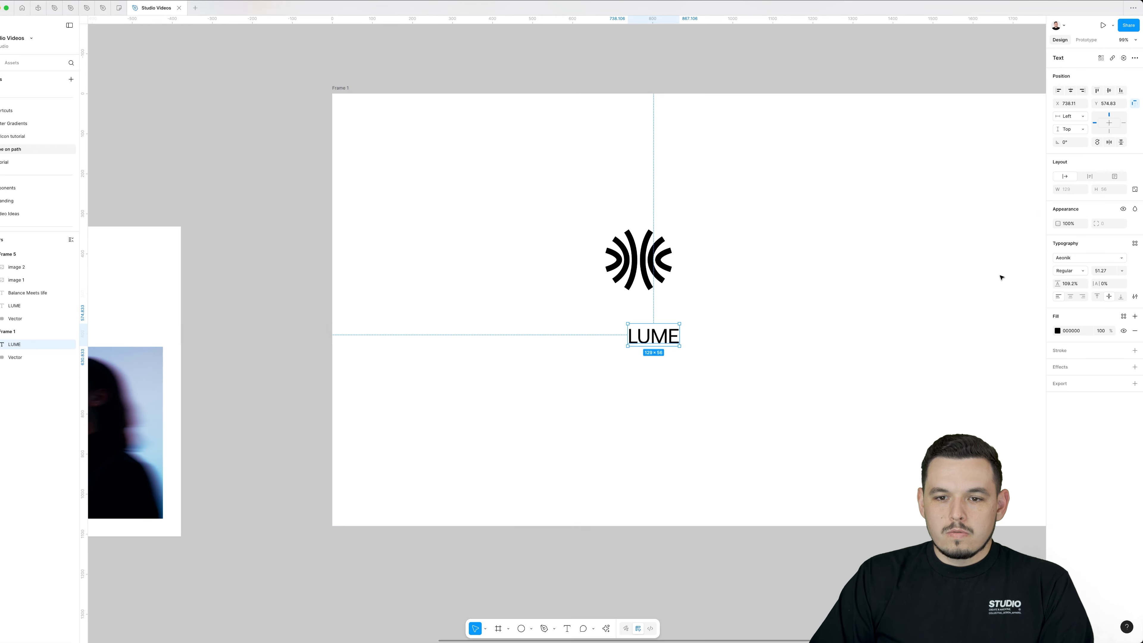
# Set the LUME text in Frame 1 to Bold and align it with the symbol on their horizontal centres.
pyautogui.click(1073, 271)
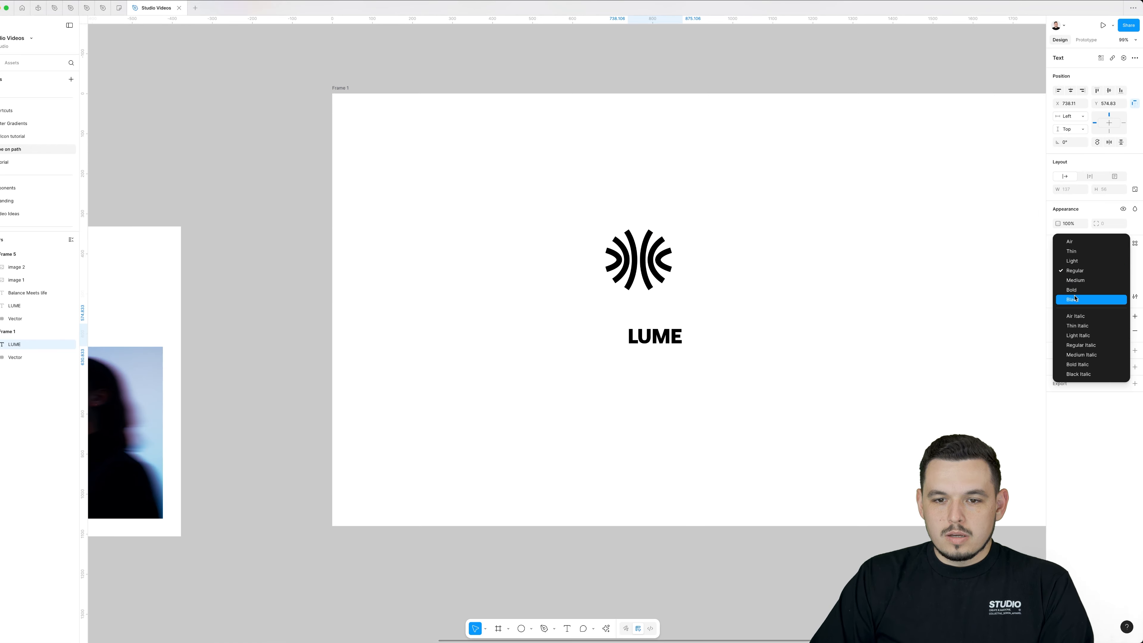
pyautogui.click(1074, 290)
pyautogui.moveTo(691, 366); pyautogui.dragTo(335, 97)
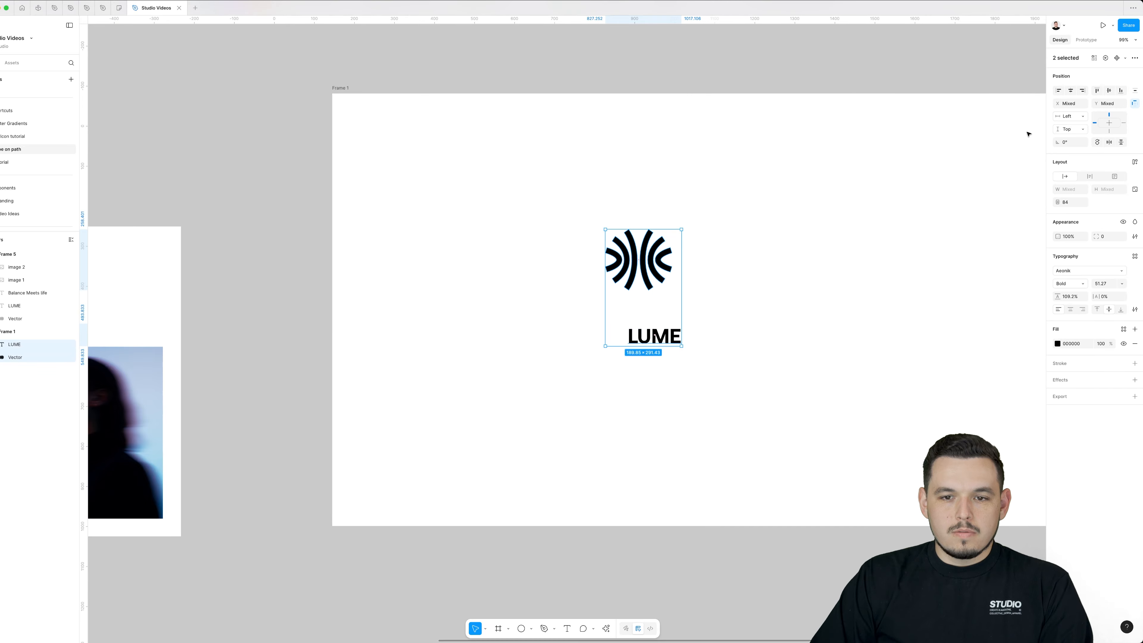
pyautogui.click(1072, 91)
pyautogui.click(717, 318)
# Scale the LUME text to roughly the symbol's width and set up a copy of the logo with the text beside the symbol.
pyautogui.moveTo(663, 338); pyautogui.dragTo(687, 179)
pyautogui.press('k')
pyautogui.keyDown('shift'); pyautogui.click(635, 285); pyautogui.keyUp('shift')
pyautogui.scroll(5, 674, 176)
pyautogui.click(608, 174)
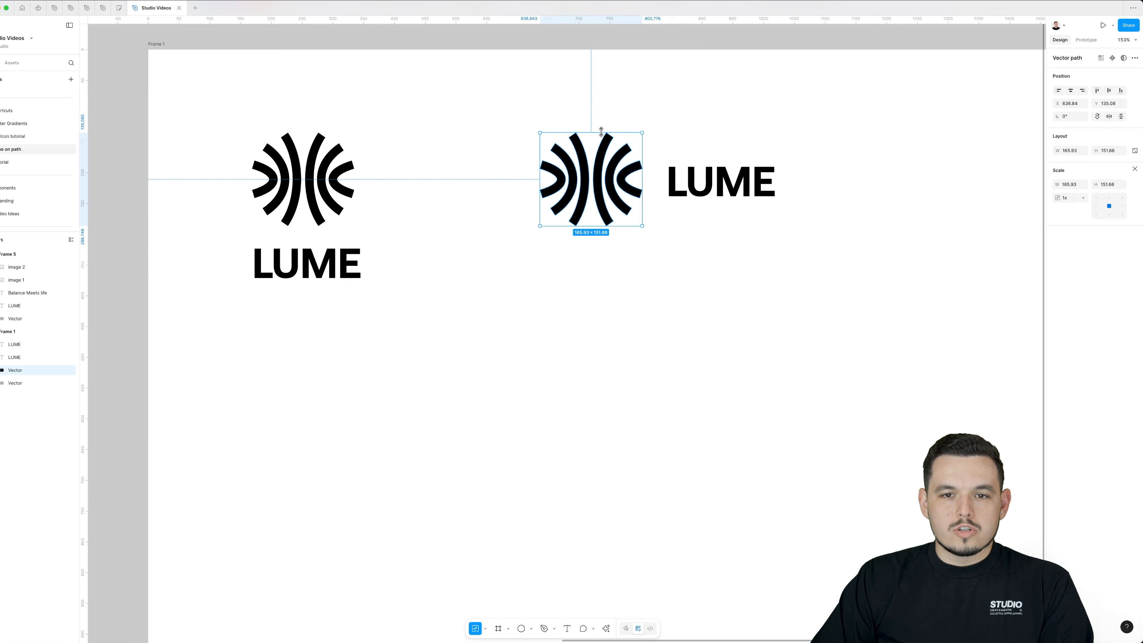
# Scale the horizontal logo's symbol down to about 117 high and line the LUME text up beside it.
pyautogui.moveTo(602, 133); pyautogui.dragTo(620, 163)
pyautogui.moveTo(695, 184); pyautogui.dragTo(698, 180)
pyautogui.press('v')
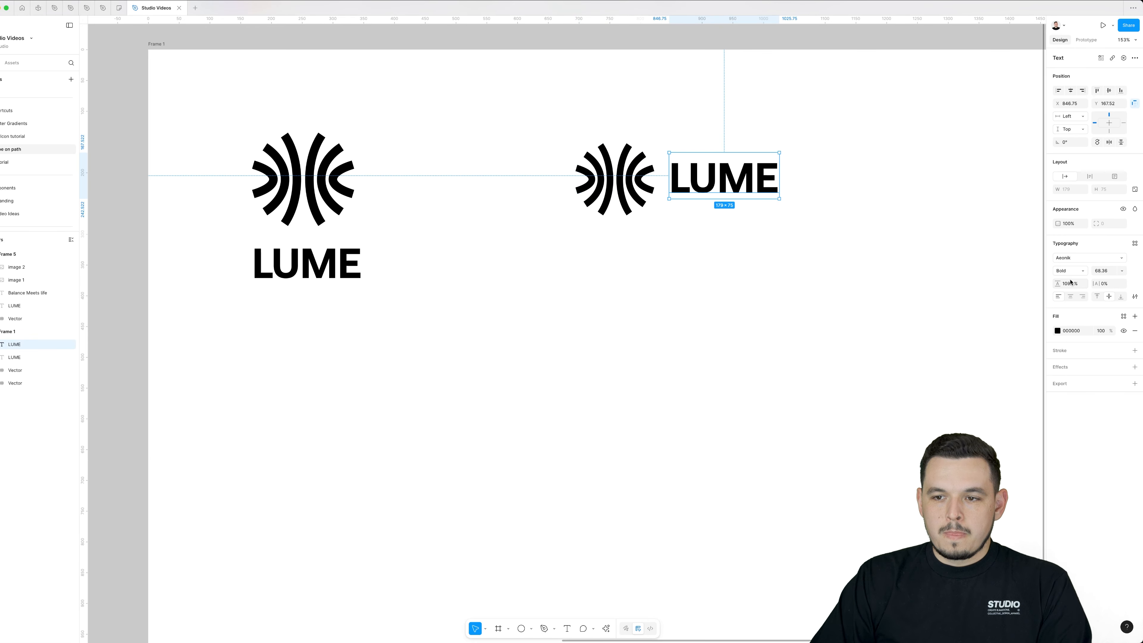
# Set the horizontal logo text's letter spacing to 4% and copy the text's properties.
pyautogui.moveTo(1097, 283); pyautogui.dragTo(1100, 283)
pyautogui.click(728, 258)
pyautogui.click(728, 172)
pyautogui.hotkey('ctrl', 'alt', 'c')
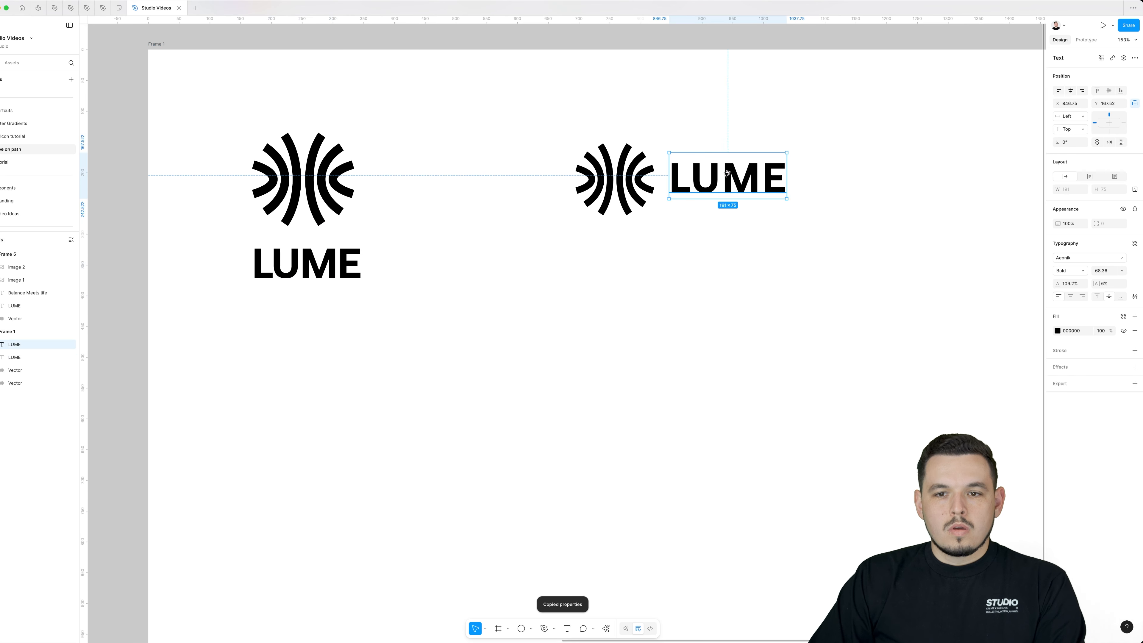
# Group the symbol and text of the horizontal logo, and group those of the stacked logo separately.
pyautogui.scroll(-5, 728, 173)
pyautogui.moveTo(779, 168); pyautogui.dragTo(574, 235)
pyautogui.hotkey('ctrl', 'g')
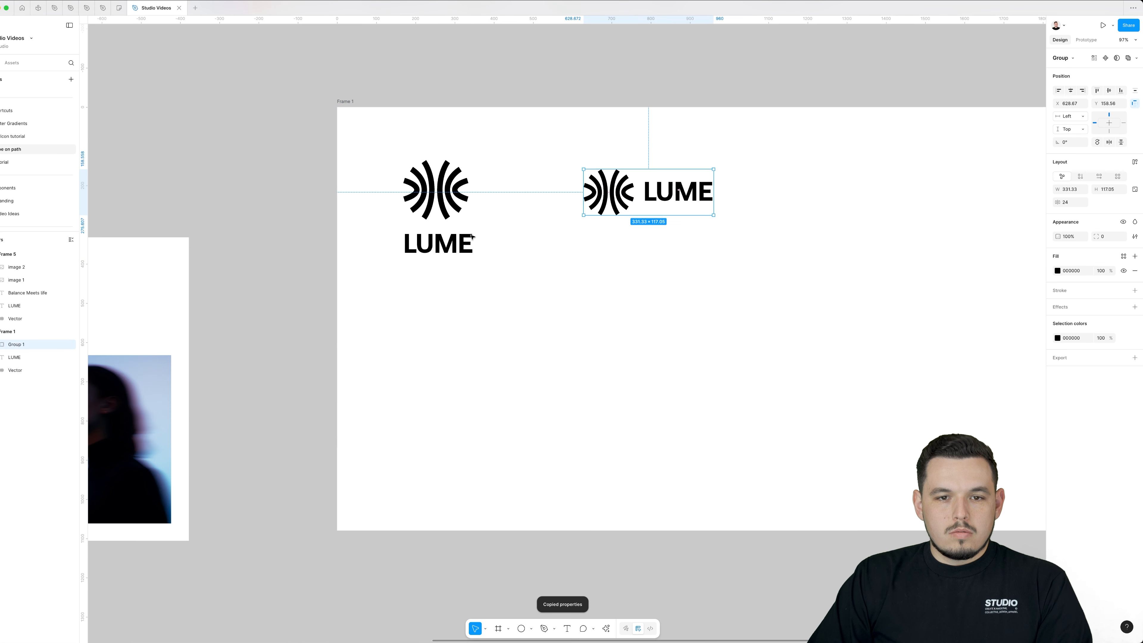
pyautogui.moveTo(389, 173); pyautogui.dragTo(513, 247)
pyautogui.hotkey('ctrl', 'g')
pyautogui.click(616, 281)
# Enlarge Frame 1 to about 6906 by 4648.
pyautogui.scroll(-2, 617, 280)
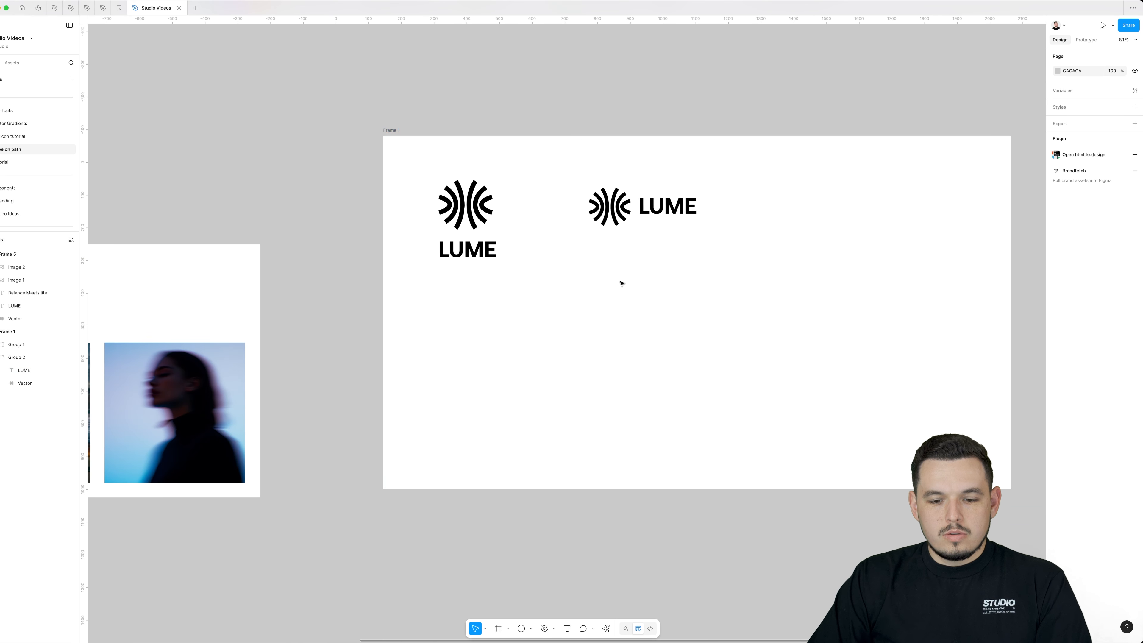
pyautogui.hscroll(4, 621, 282)
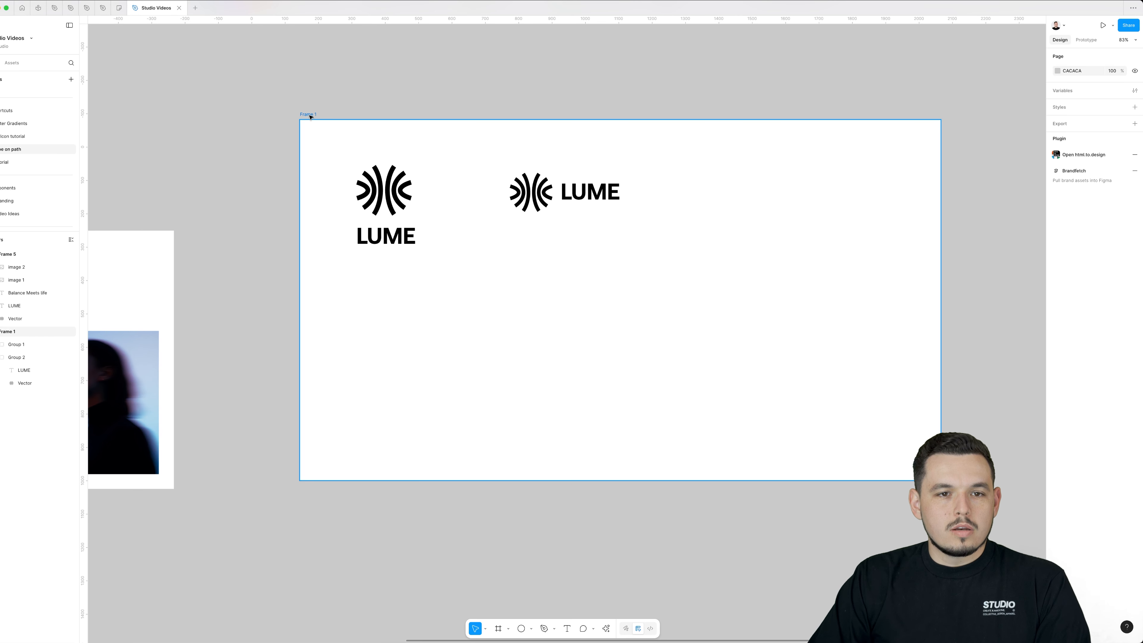
pyautogui.click(311, 116)
pyautogui.scroll(-5, 401, 214)
pyautogui.scroll(-5, 598, 328)
pyautogui.moveTo(622, 330); pyautogui.dragTo(999, 596)
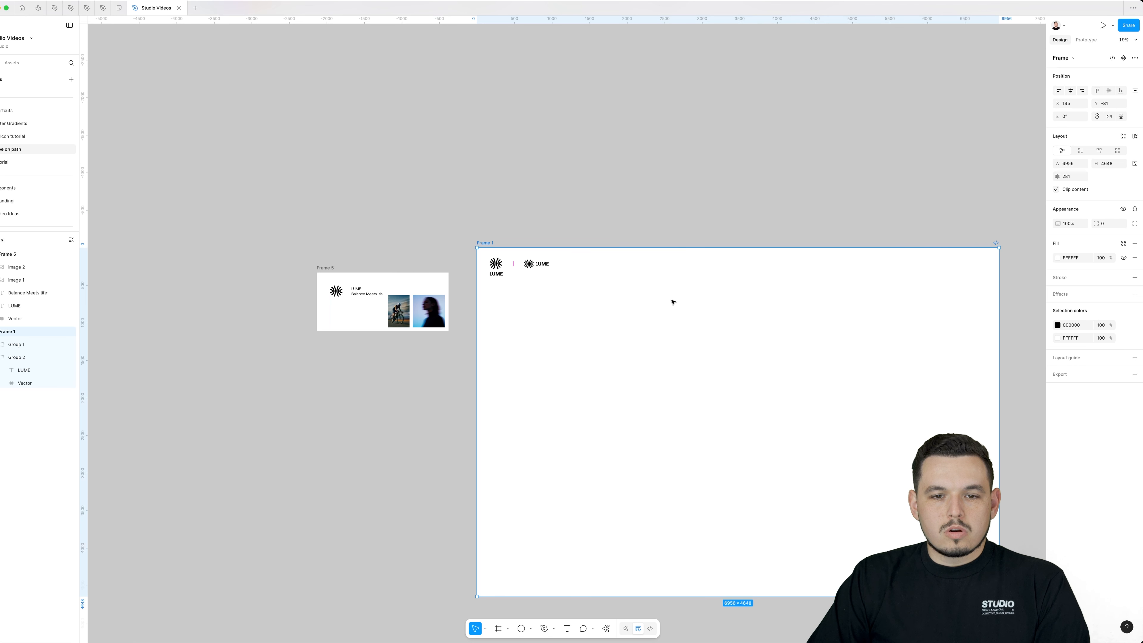
# Duplicate the stacked logo into the empty area below the two logos and ungroup the copy.
pyautogui.scroll(5, 590, 226)
pyautogui.moveTo(393, 280); pyautogui.dragTo(536, 288)
pyautogui.press('super+shift+g')
pyautogui.click(599, 363)
# Delete the LUME text from the ungrouped logo copy, leaving only the symbol.
pyautogui.click(561, 326)
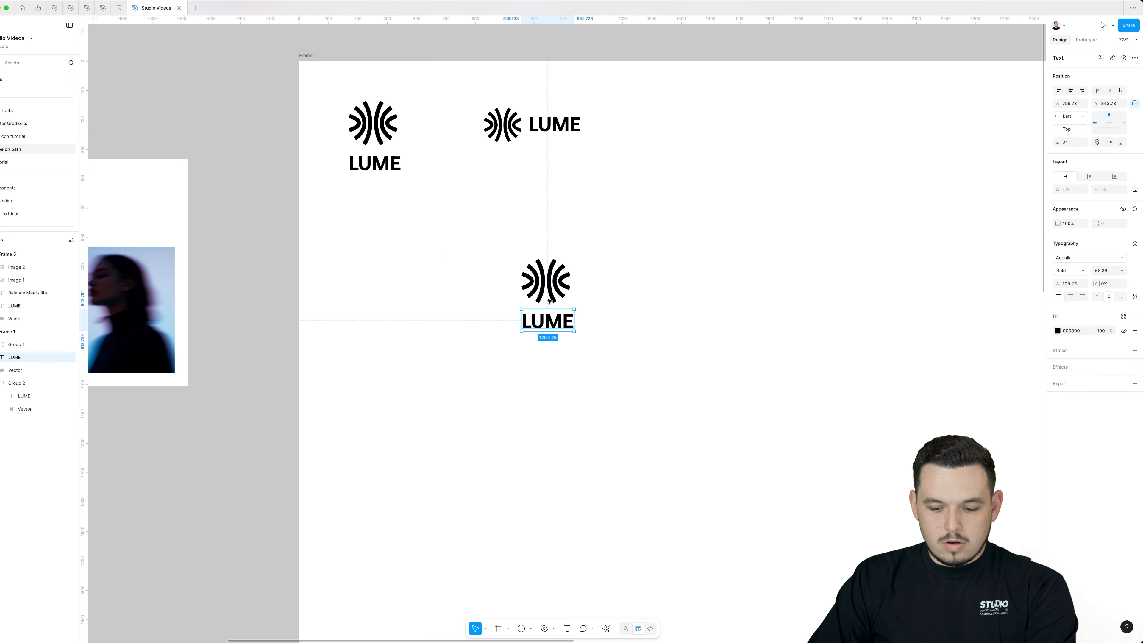
pyautogui.press('Delete')
# Draw a circle about 346 by 346 centred on the standalone symbol.
pyautogui.click(552, 288)
pyautogui.scroll(3, 553, 291)
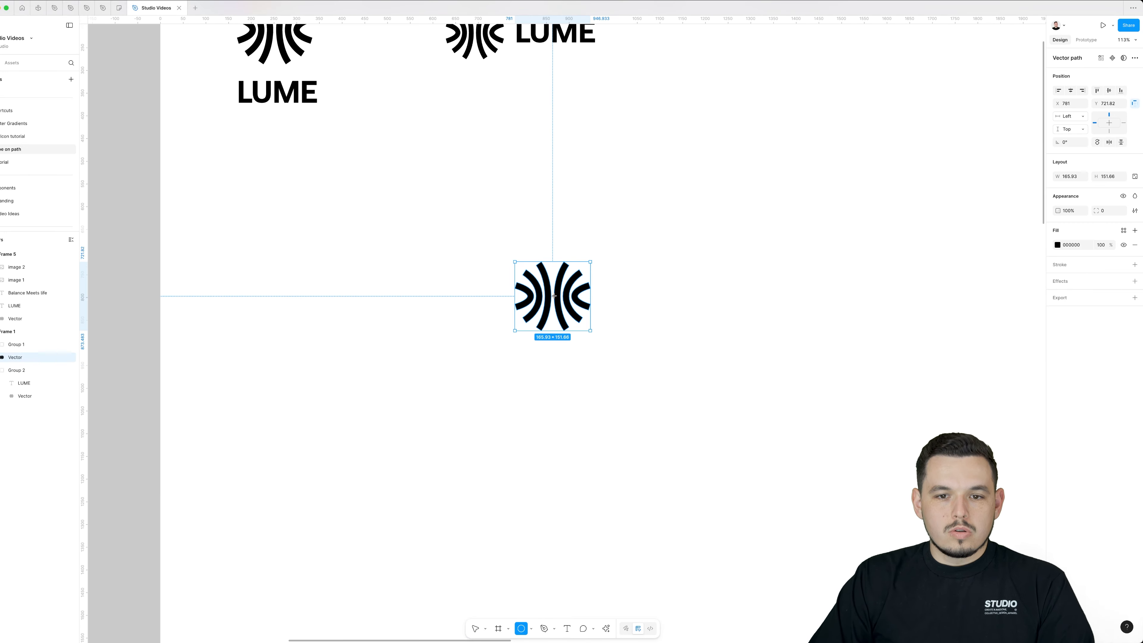
pyautogui.moveTo(554, 295); pyautogui.dragTo(632, 373)
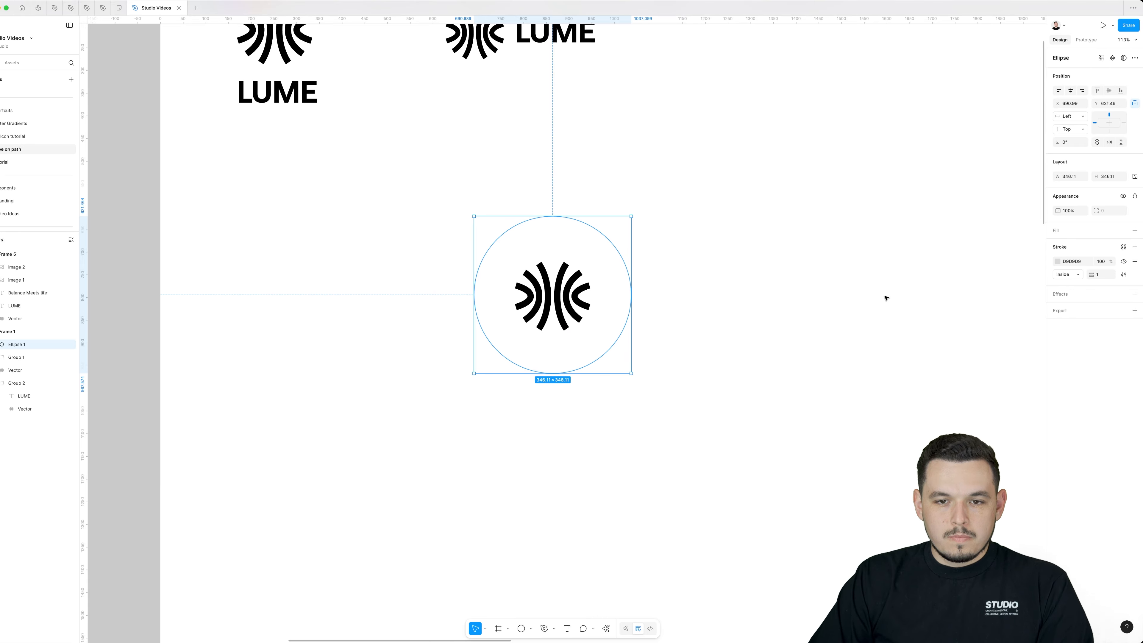
# Set the circle's stroke position to Center and its stroke colour to red FF0000.
pyautogui.click(1079, 275)
pyautogui.click(1065, 263)
pyautogui.click(1057, 262)
pyautogui.moveTo(1021, 310); pyautogui.dragTo(1054, 282)
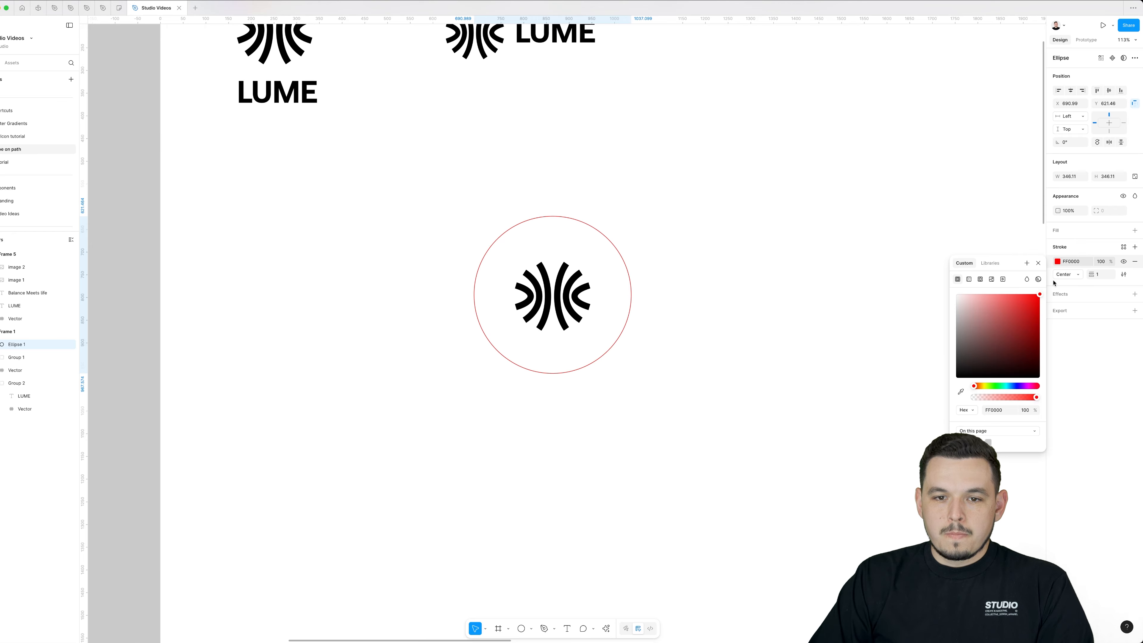
# Set the circle's stroke weight to 2 and align the circle and symbol on their horizontal centres.
pyautogui.click(1097, 275)
pyautogui.write('2')
pyautogui.click(766, 289)
pyautogui.moveTo(663, 239); pyautogui.dragTo(547, 304)
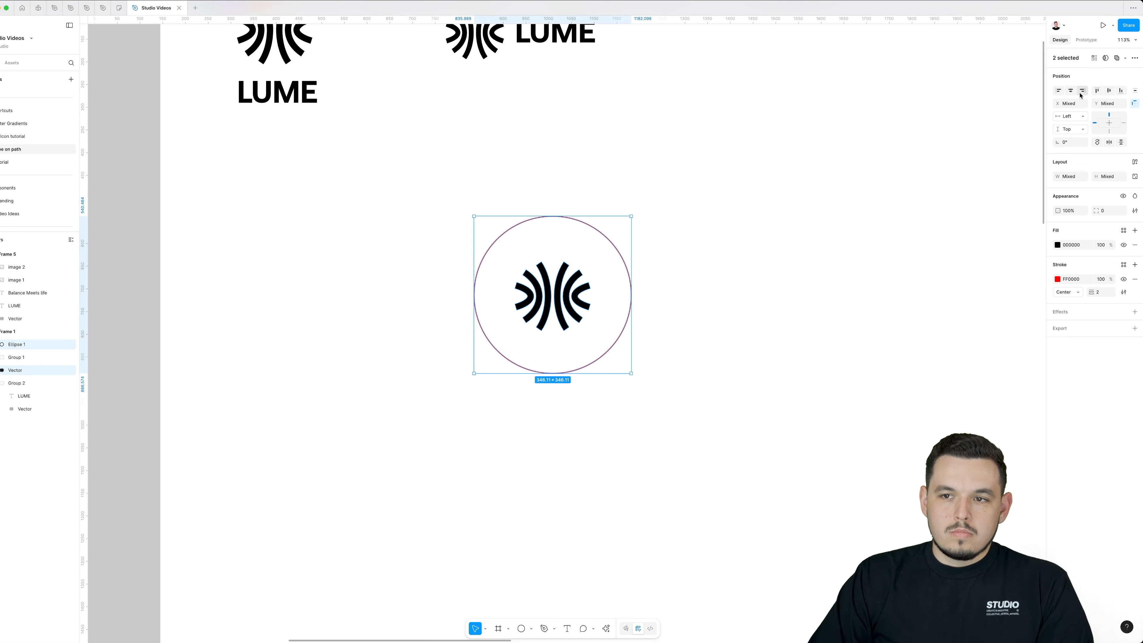
pyautogui.click(1070, 92)
pyautogui.click(809, 159)
# Resize and duplicate the circle into three concentric rings about 215, 325 and 419 wide around the symbol.
pyautogui.click(549, 216)
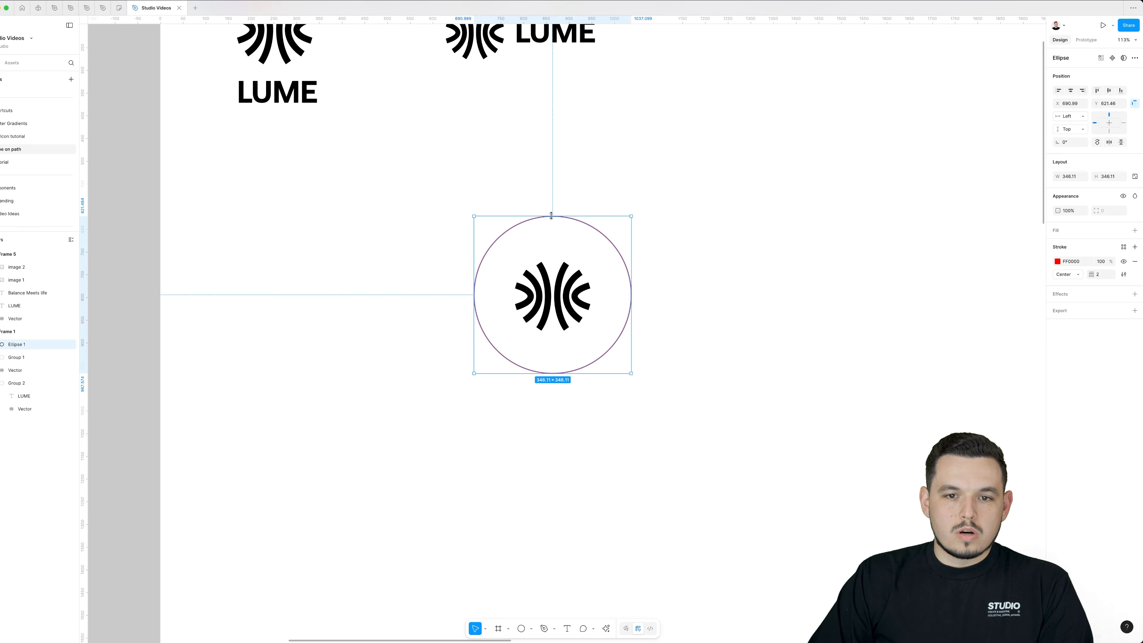
pyautogui.moveTo(550, 217); pyautogui.dragTo(552, 246)
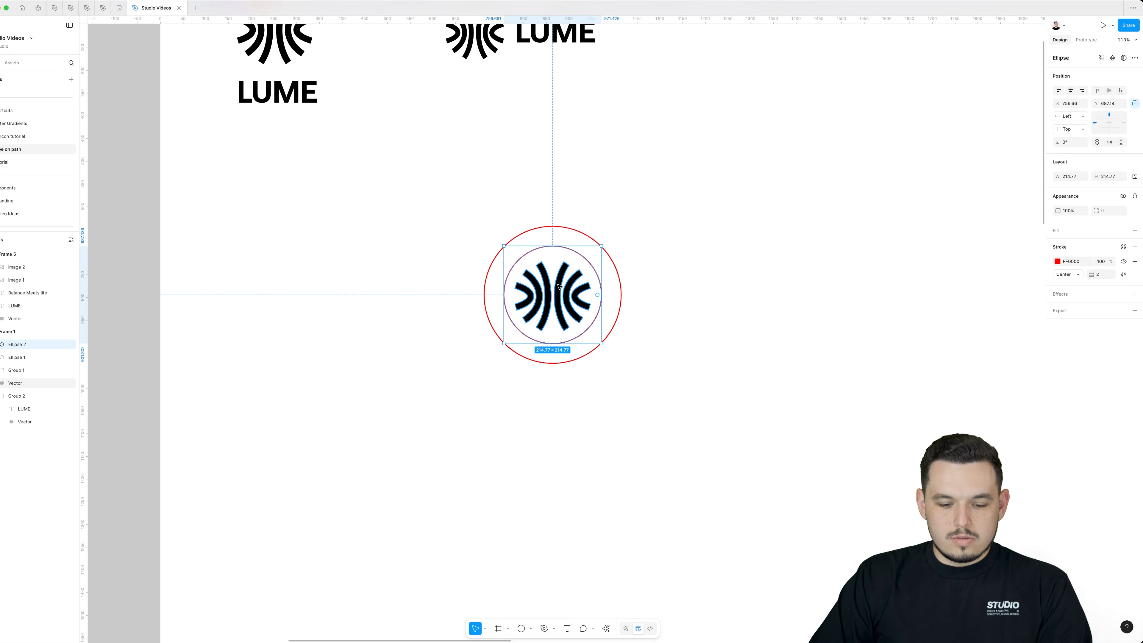
pyautogui.press('super+d')
pyautogui.moveTo(558, 246); pyautogui.dragTo(557, 221)
pyautogui.click(553, 226)
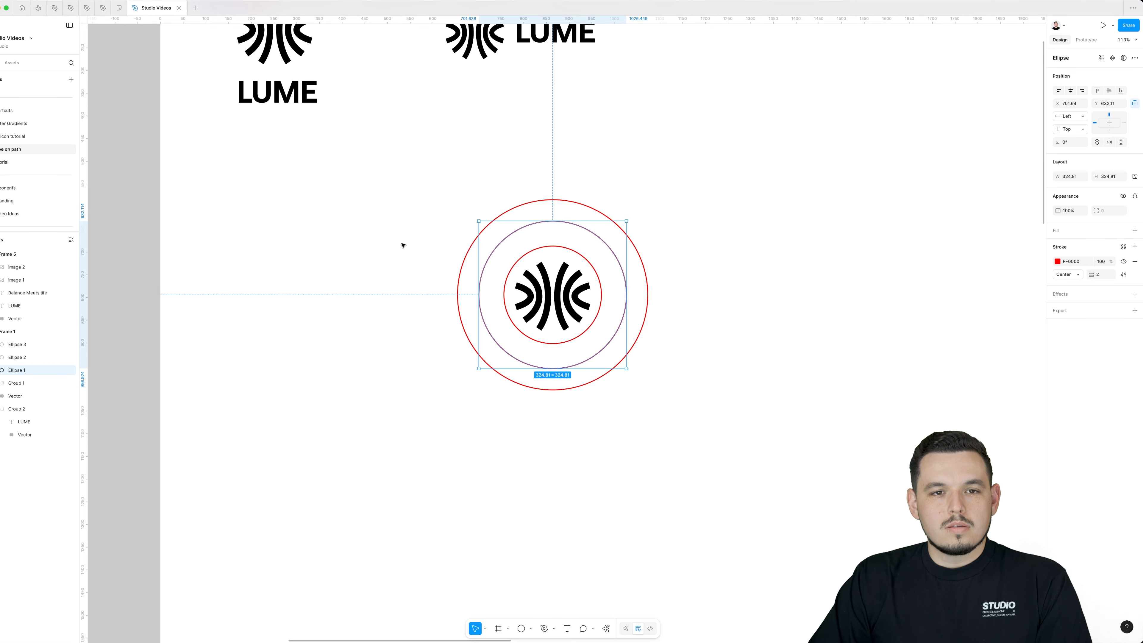
# Copy the "Balance Meets life" text from the brand frame with the photos to the area below the concentric circles.
pyautogui.scroll(-5, 402, 245)
pyautogui.hscroll(-5, 439, 276)
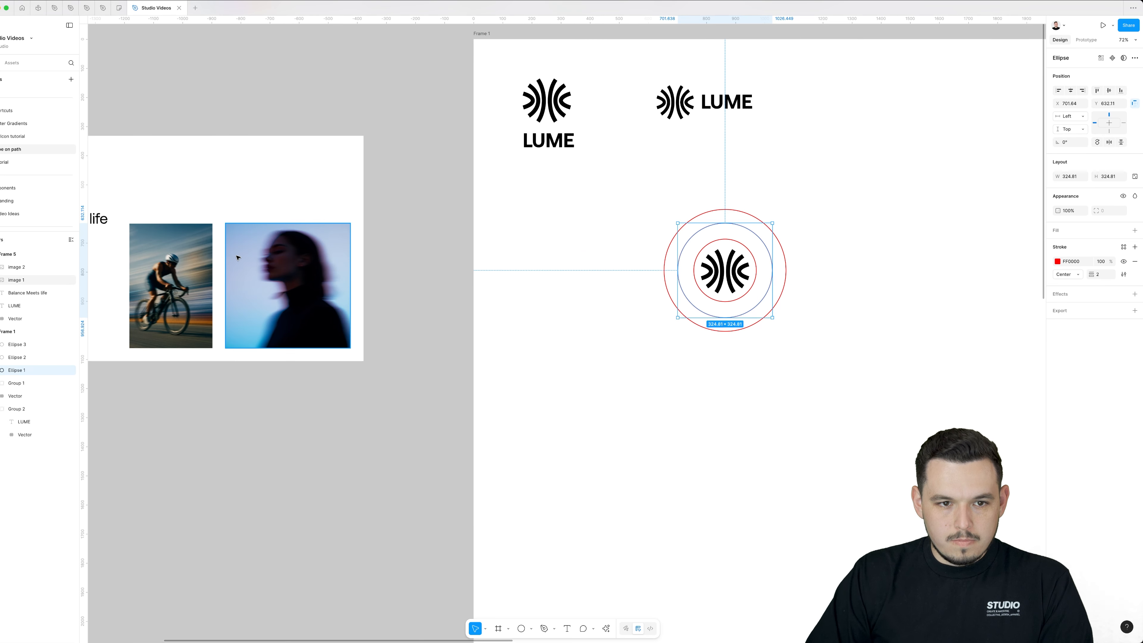
pyautogui.hscroll(-5, 236, 258)
pyautogui.moveTo(263, 228); pyautogui.dragTo(927, 388)
pyautogui.hscroll(8, 596, 430)
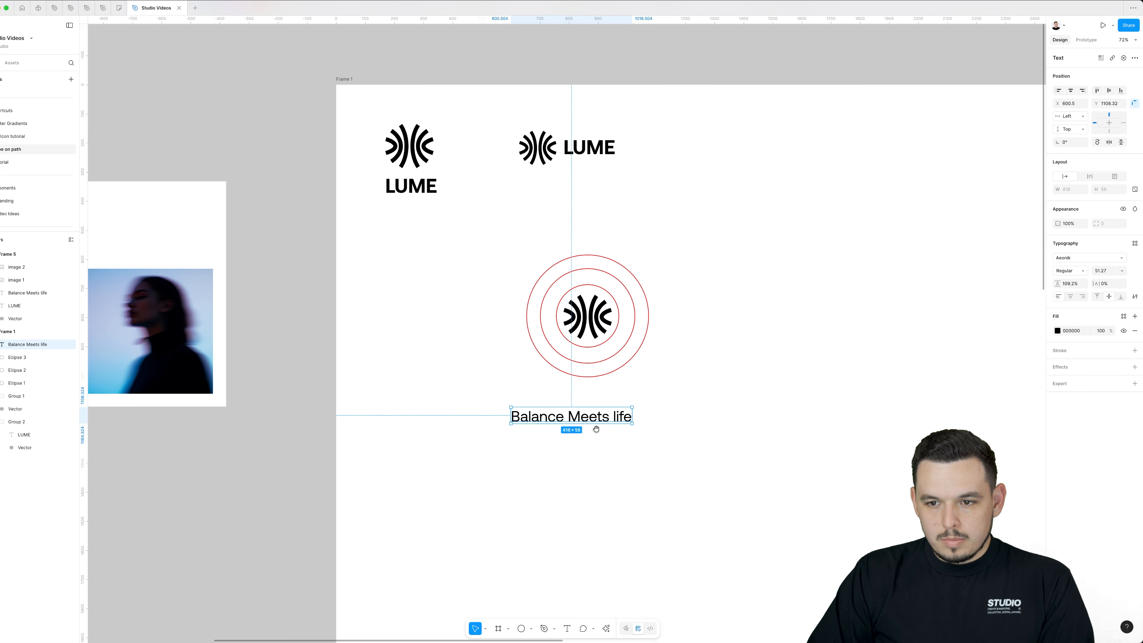
pyautogui.scroll(3, 635, 364)
pyautogui.click(666, 378)
# Duplicate the three rings with their symbol into the empty space beside the original set.
pyautogui.hscroll(3, 666, 378)
pyautogui.moveTo(610, 256); pyautogui.dragTo(333, 383)
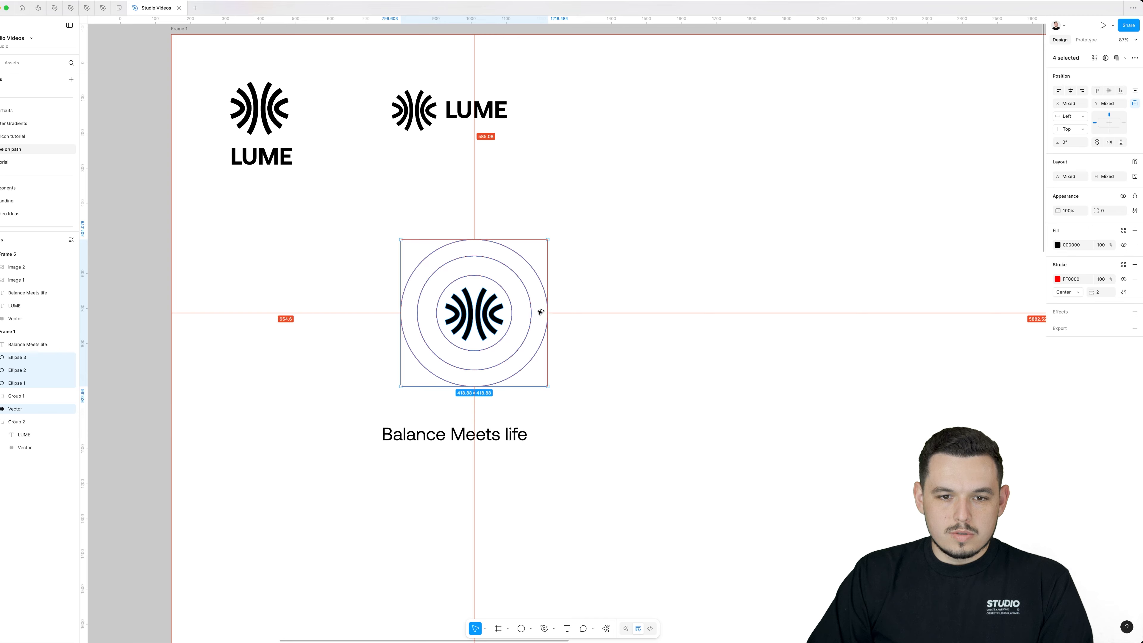
pyautogui.moveTo(540, 312); pyautogui.dragTo(860, 312)
# Duplicate the "Balance Meets life" text directly below itself and change the copy's wording to EST.
pyautogui.scroll(5, 487, 457)
pyautogui.moveTo(511, 392); pyautogui.dragTo(507, 450)
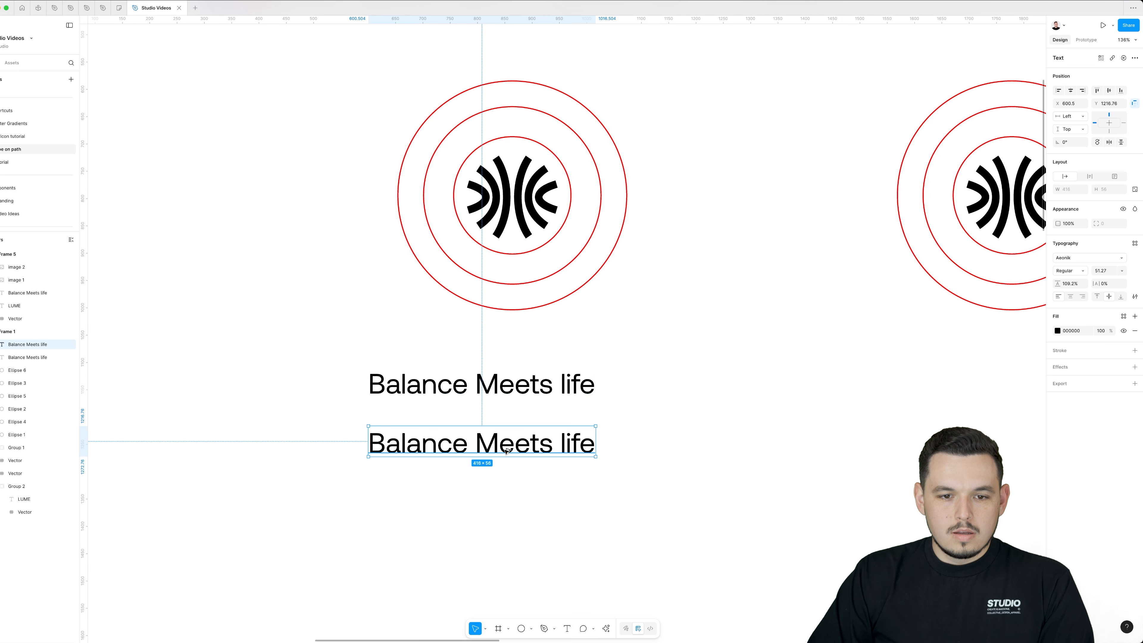
pyautogui.doubleClick(506, 450)
pyautogui.write('EST')
pyautogui.press('Escape')
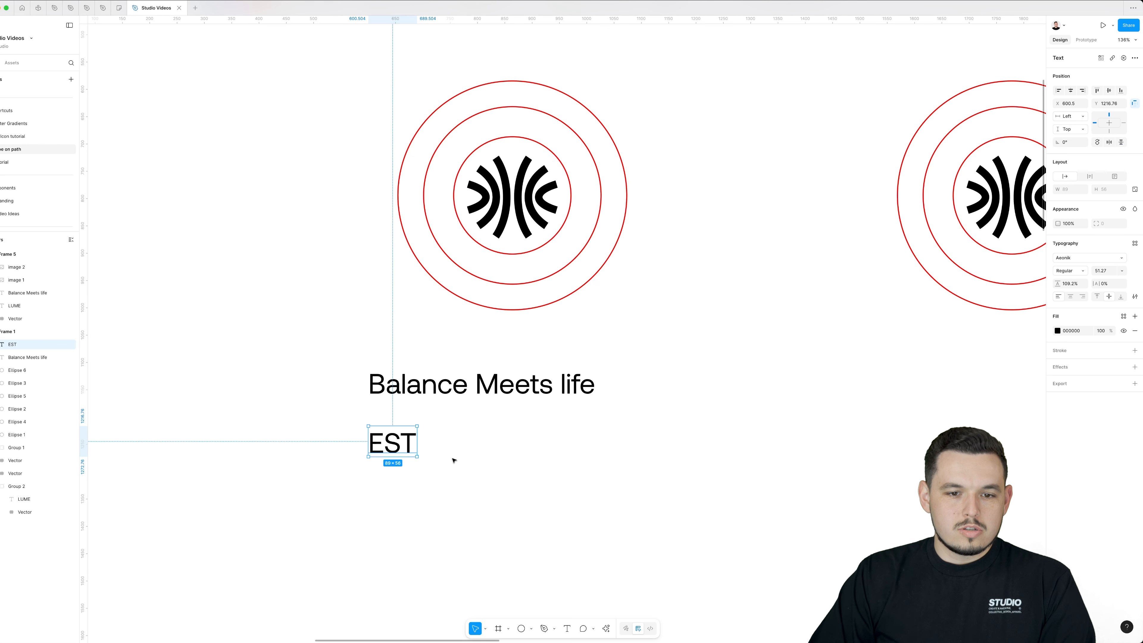
# Duplicate the EST text to its right on the same line and change the copy to 2015.
pyautogui.moveTo(408, 448); pyautogui.dragTo(582, 449)
pyautogui.doubleClick(582, 456)
pyautogui.write('2015')
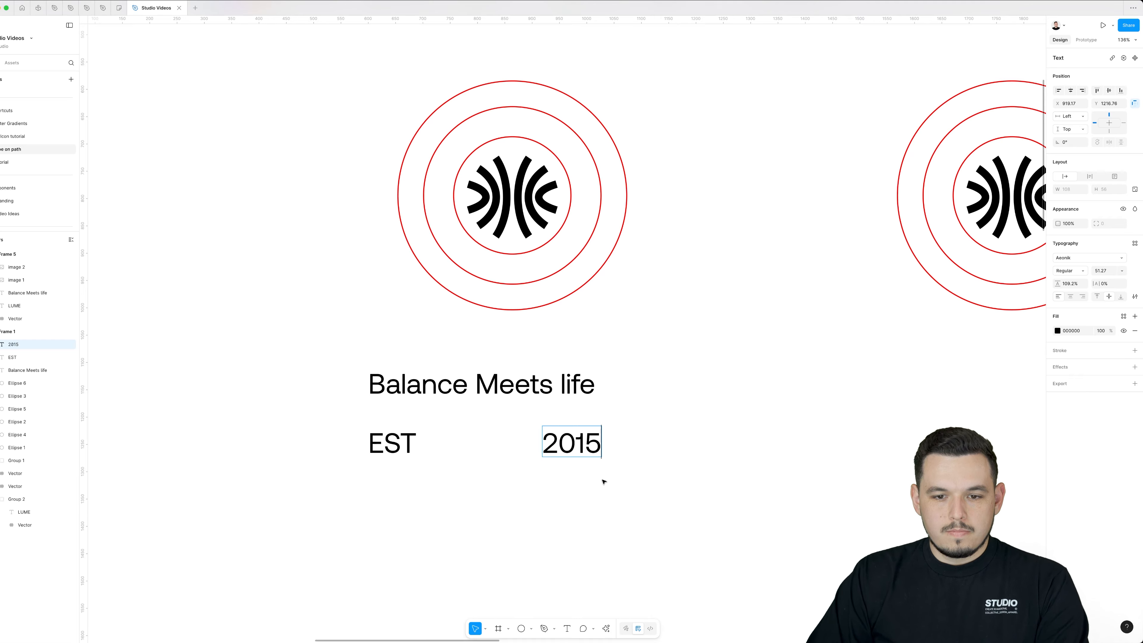
pyautogui.click(604, 482)
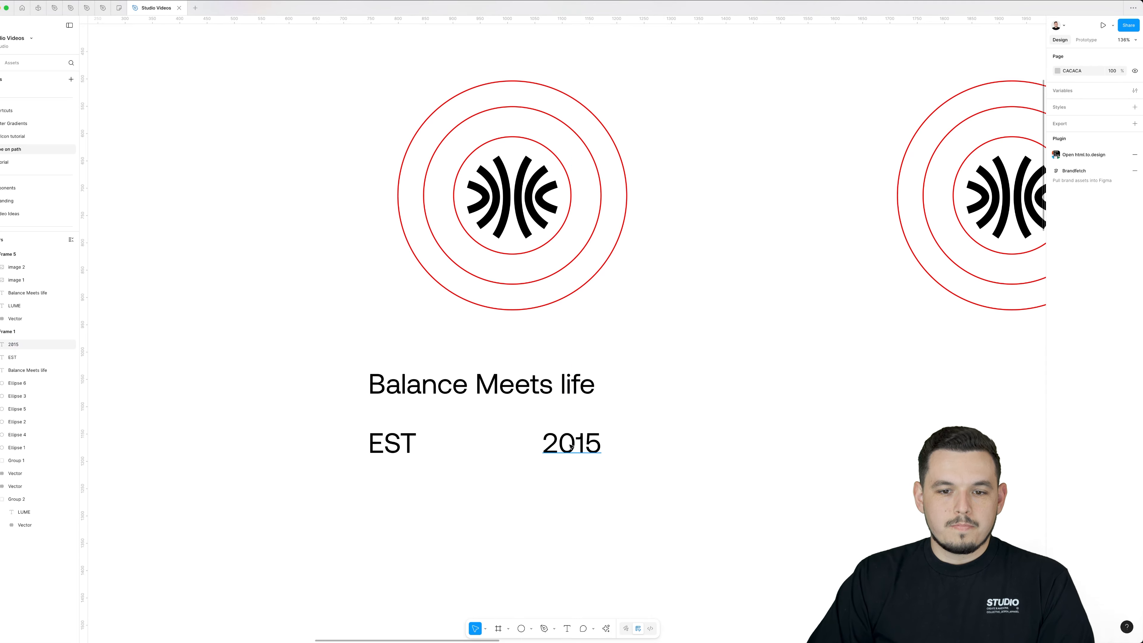
# Select the three text layers together and move them slightly further down, away from the rings.
pyautogui.moveTo(551, 422); pyautogui.dragTo(552, 399)
pyautogui.scroll(-4, 569, 445)
pyautogui.moveTo(470, 401); pyautogui.dragTo(429, 405)
pyautogui.press('super+z')
pyautogui.hotkey('shift', 'Down')
pyautogui.hotkey('shift', 'Down')
pyautogui.scroll(2, 494, 345)
pyautogui.scroll(2, 494, 349)
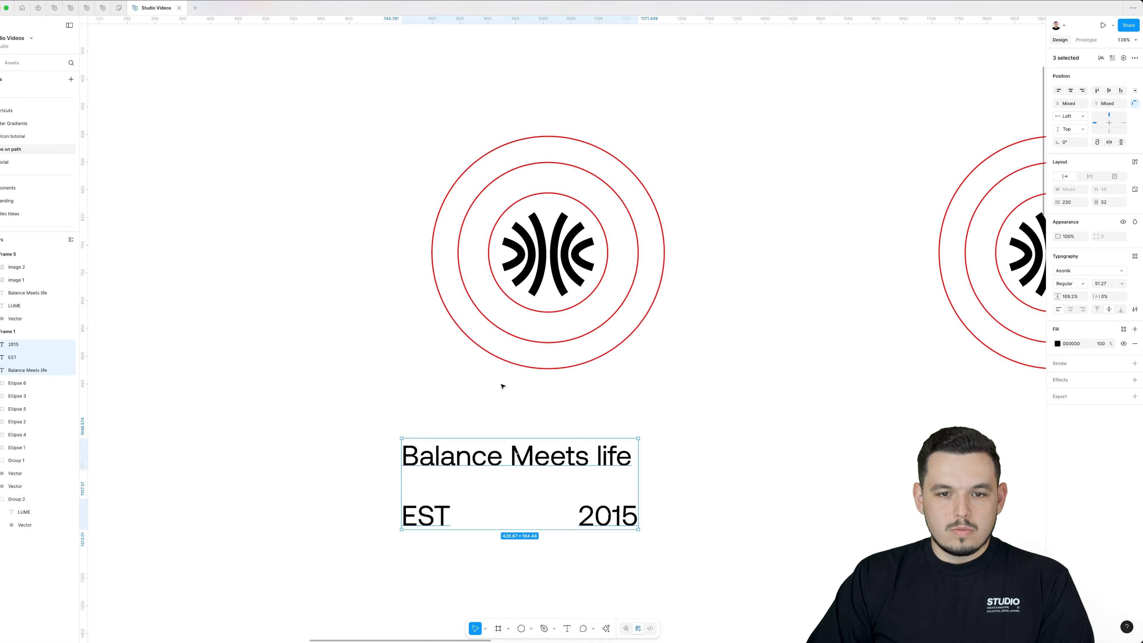
# Copy the "Balance Meets life" wording and paste it as text on a path along the first set's middle ring.
pyautogui.click(482, 360)
pyautogui.doubleClick(482, 449)
pyautogui.hotkey('ctrl', 'c')
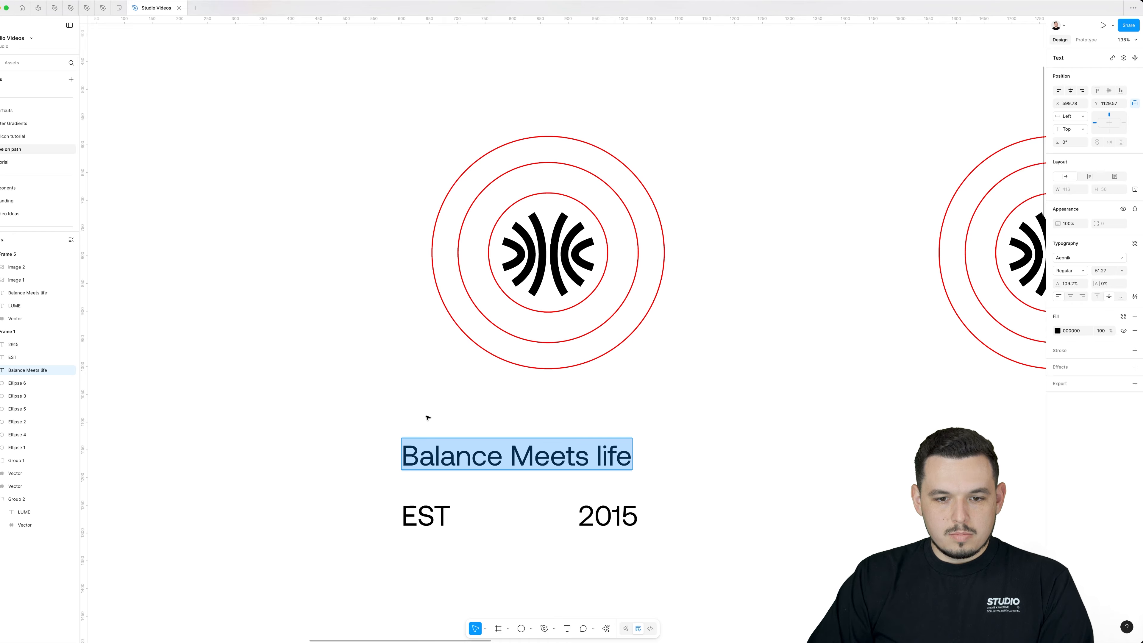
pyautogui.press('Escape')
pyautogui.click(458, 251)
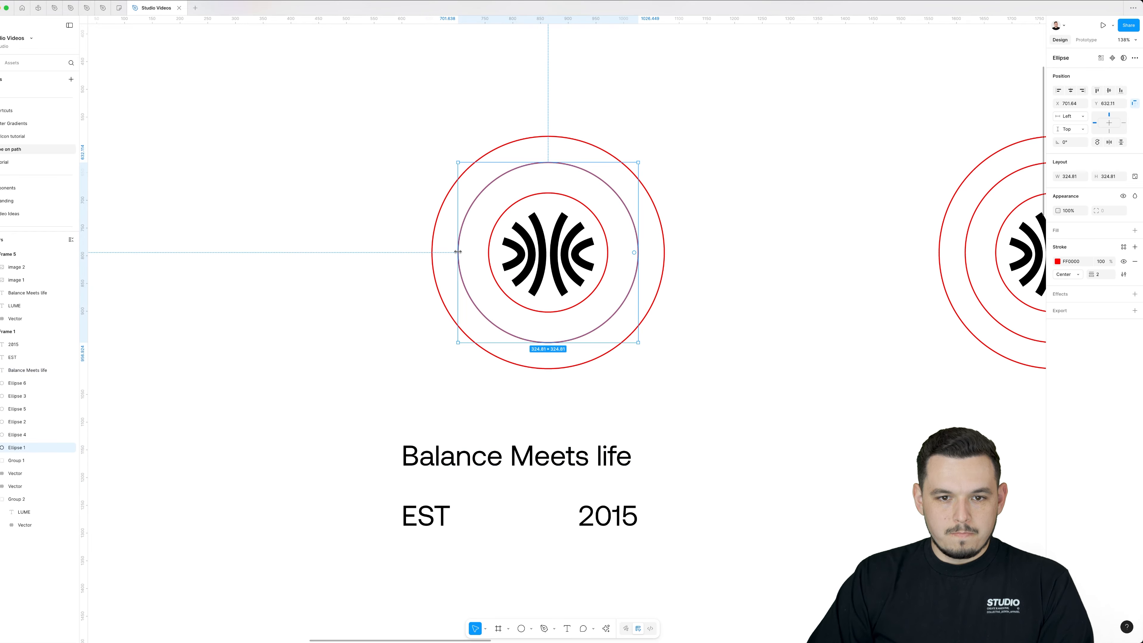
pyautogui.click(458, 251)
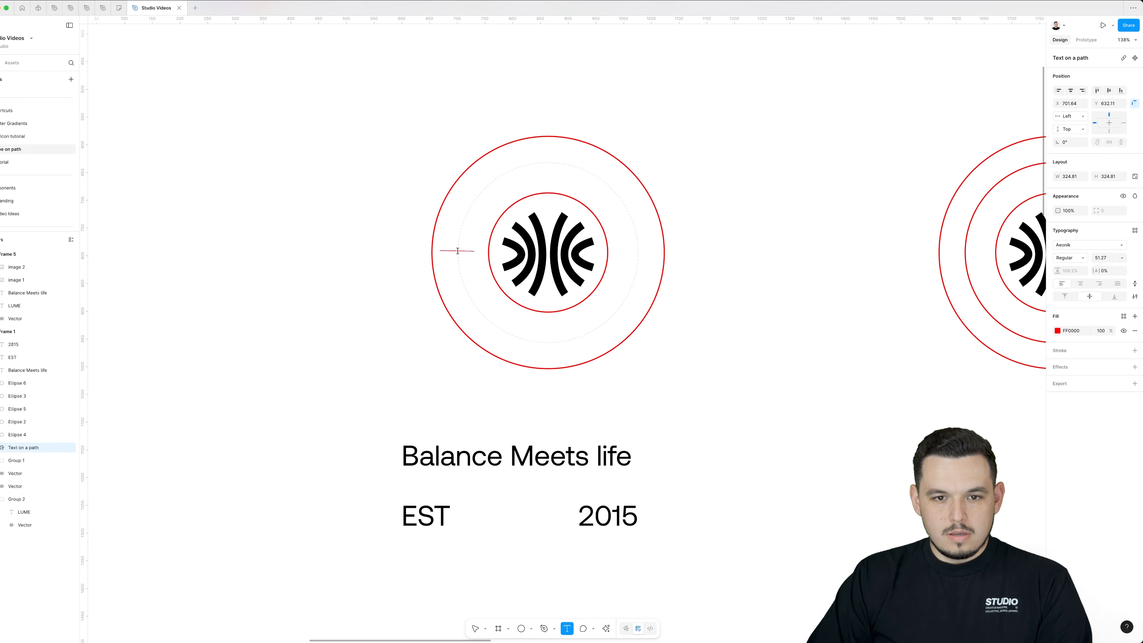
pyautogui.hotkey('ctrl', 'v')
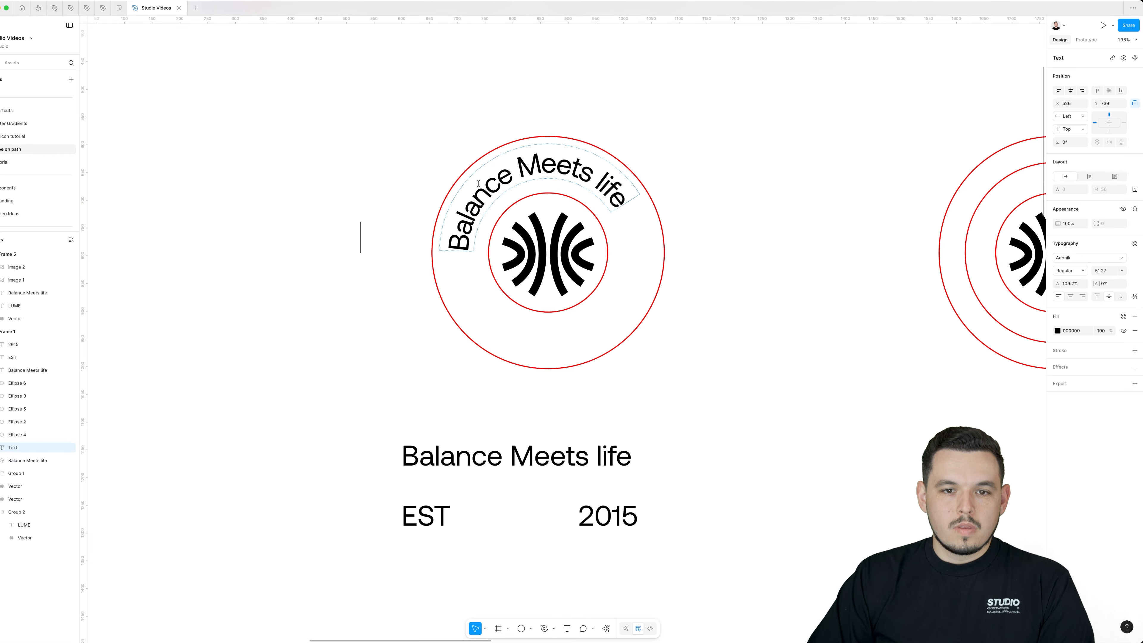
pyautogui.press('Escape')
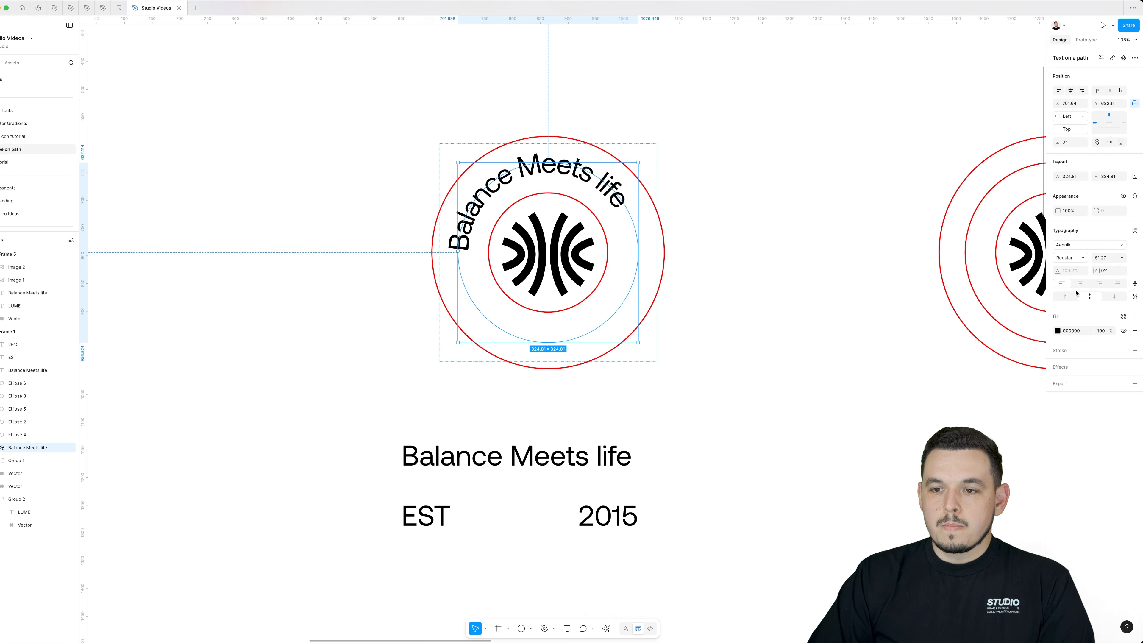
# Centre-align the curved text at the circle's top and place a duplicate along the bottom with its orientation flipped.
pyautogui.click(1081, 283)
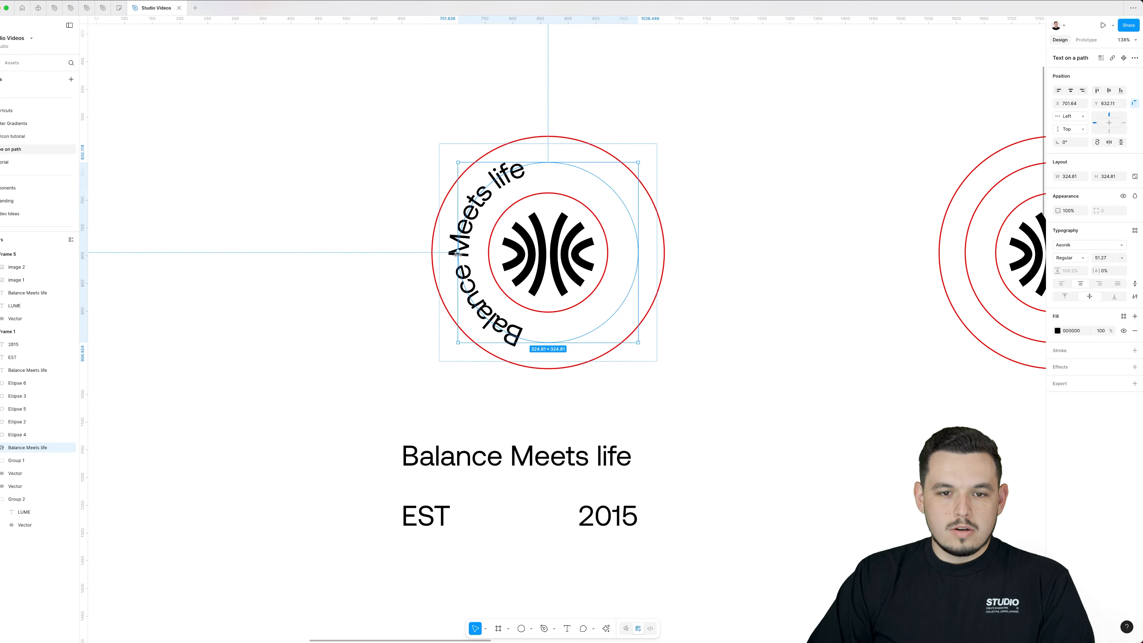
pyautogui.moveTo(459, 251); pyautogui.dragTo(548, 197)
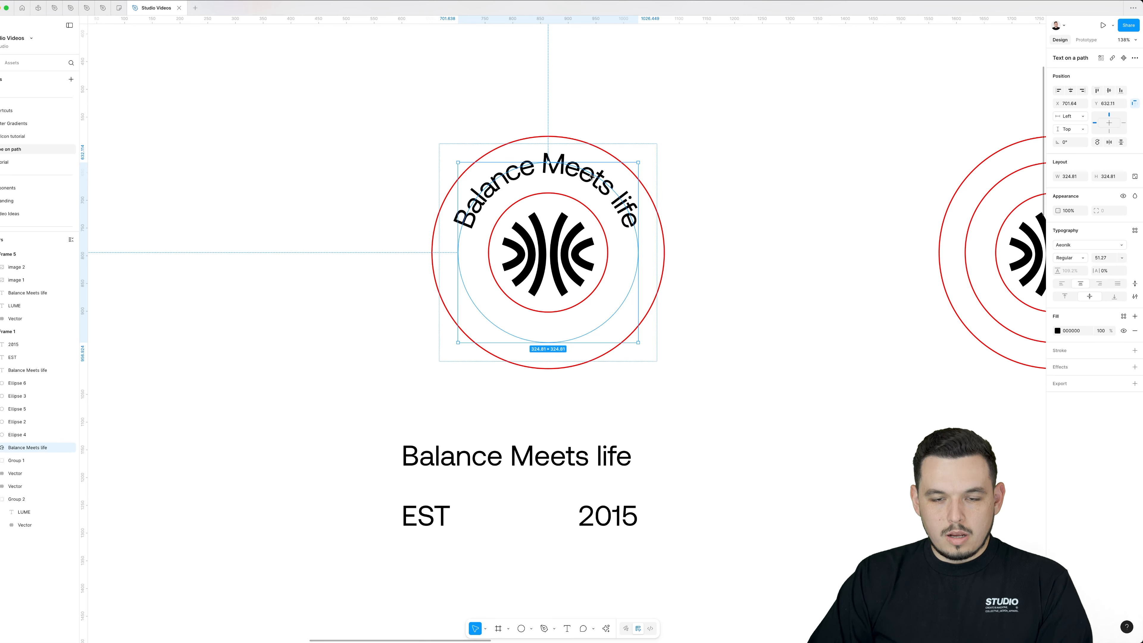
pyautogui.press('super+d')
pyautogui.moveTo(557, 168); pyautogui.dragTo(549, 310)
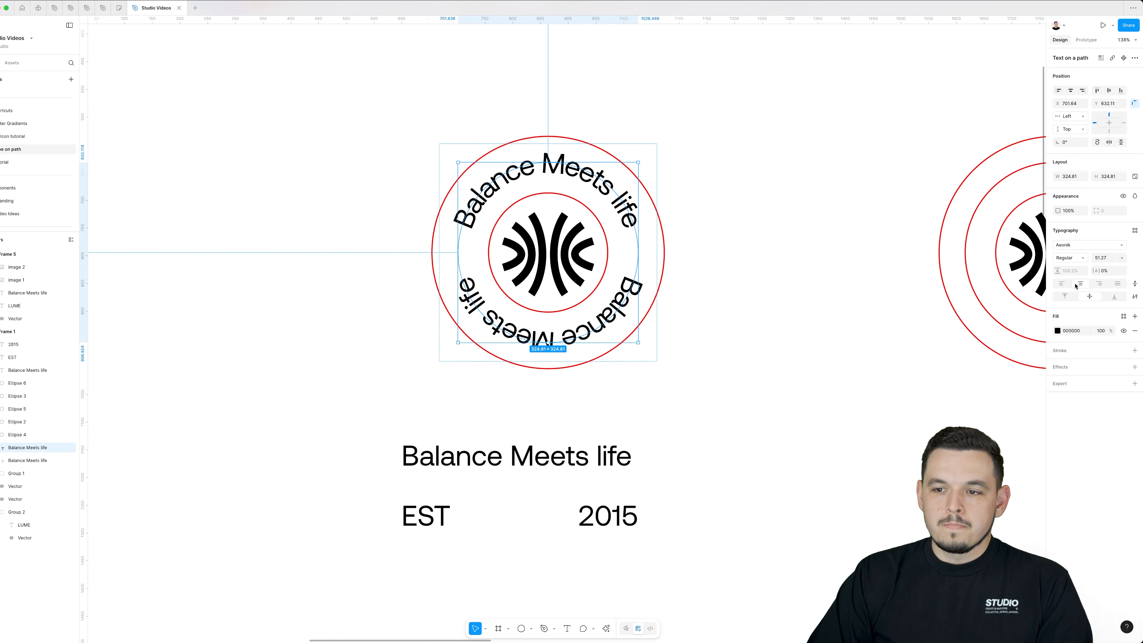
pyautogui.click(1135, 285)
pyautogui.click(509, 399)
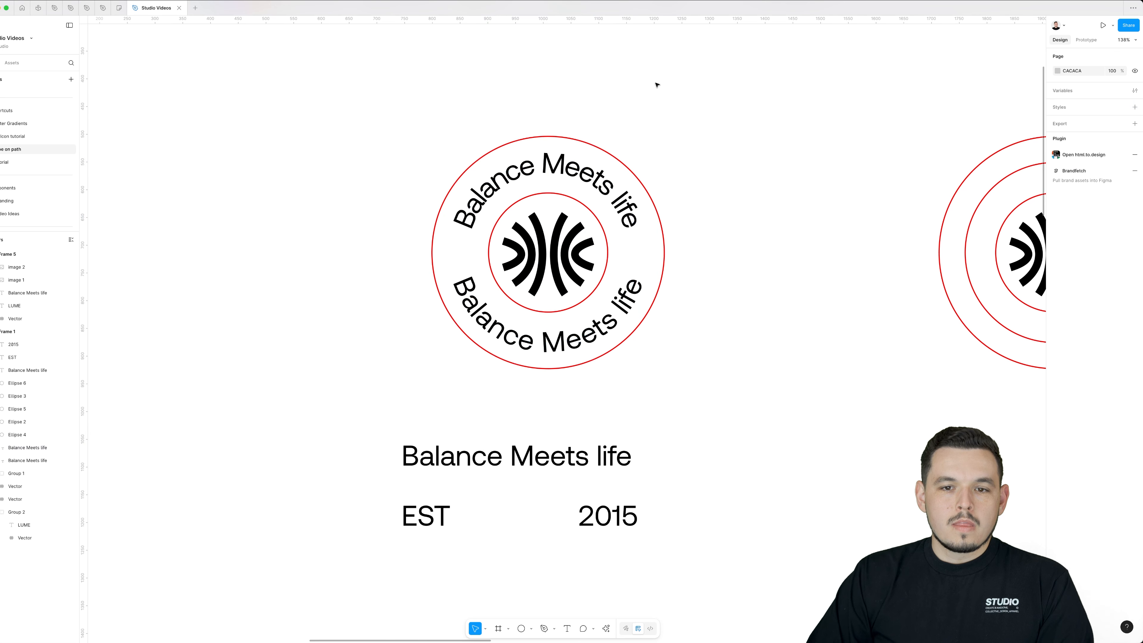
# Convert the outer ring's stroke to a fill, send it to the back and colour it with the symbol's black.
pyautogui.moveTo(656, 83); pyautogui.dragTo(436, 327)
pyautogui.press('Escape')
pyautogui.click(664, 229)
pyautogui.hotkey('shift', 'x')
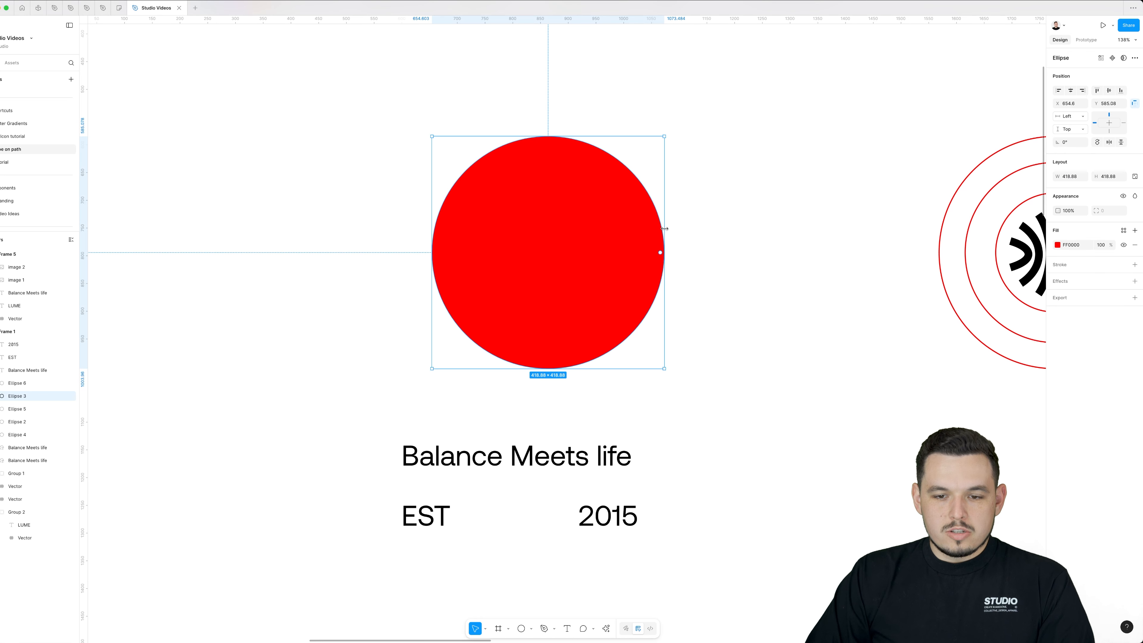
pyautogui.press('super+alt+bracketleft')
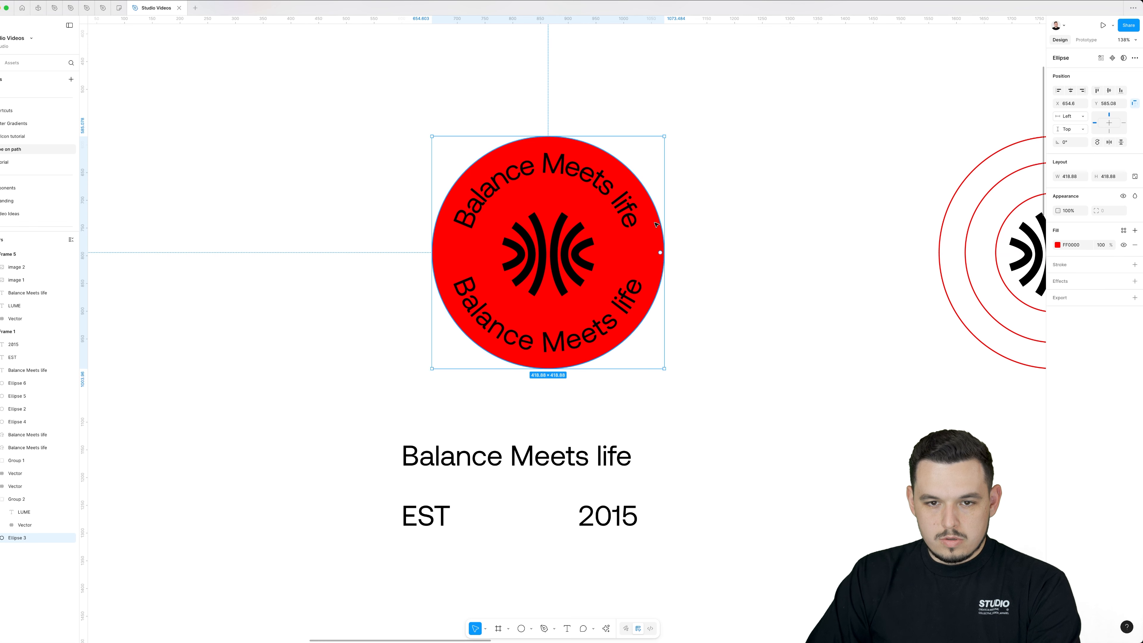
pyautogui.press('i')
pyautogui.click(578, 253)
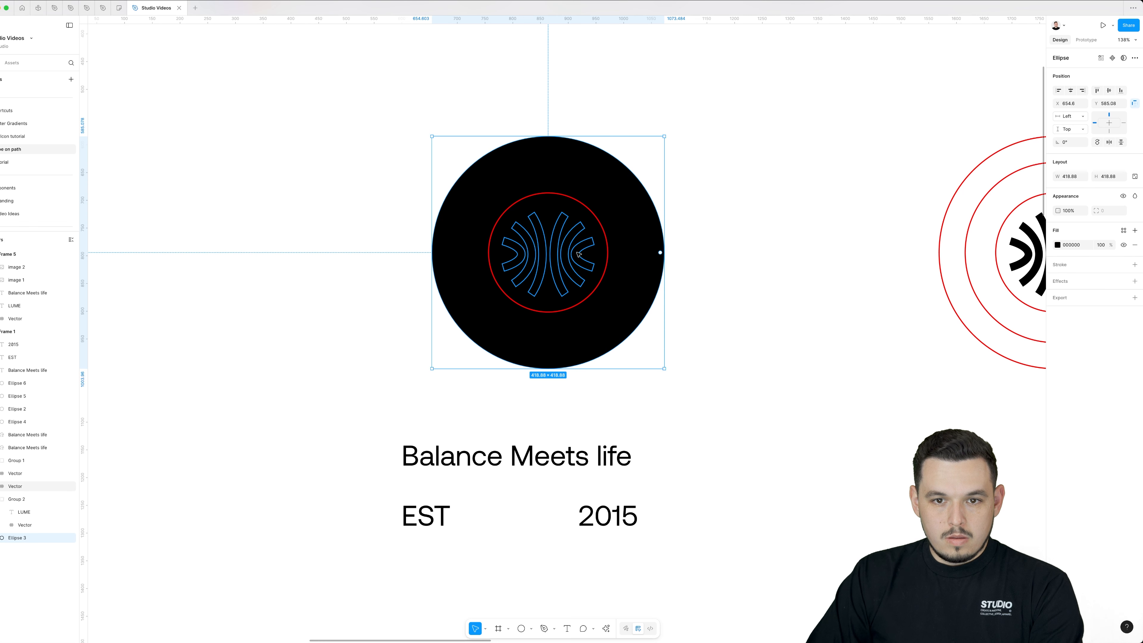
# Give the inner ring a white FFFFFF fill instead of its stroke and move it behind the symbol.
pyautogui.click(733, 258)
pyautogui.click(663, 254)
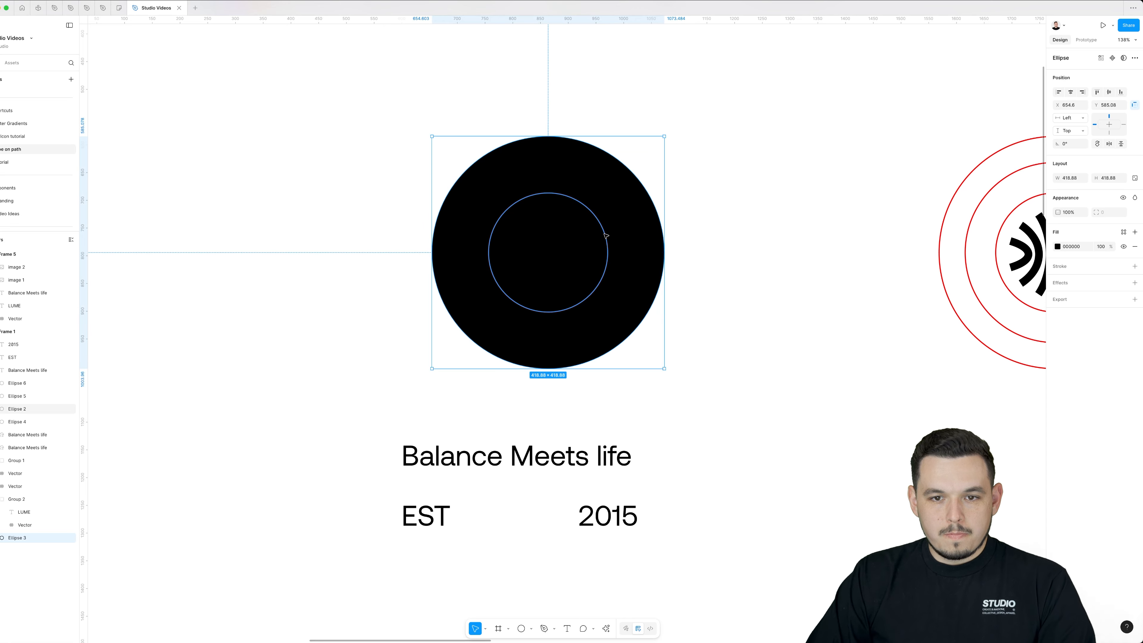
pyautogui.click(606, 236)
pyautogui.click(726, 247)
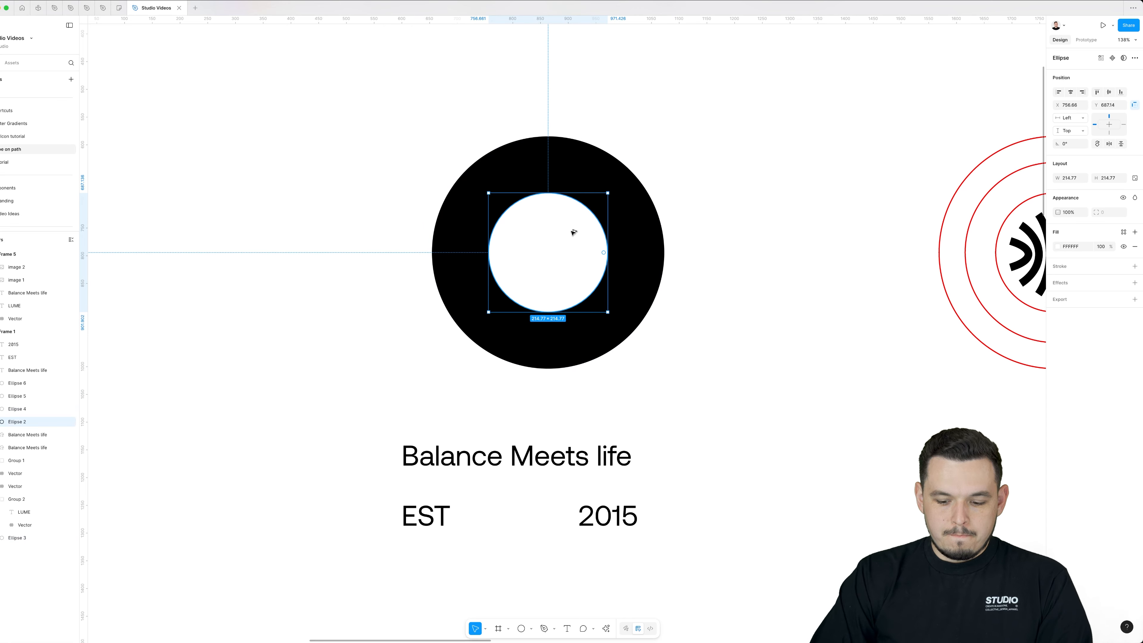
pyautogui.press('super+bracketleft')
pyautogui.press('super+bracketleft')
pyautogui.press('super+bracketleft')
pyautogui.press('super+bracketleft')
pyautogui.press('super+bracketleft')
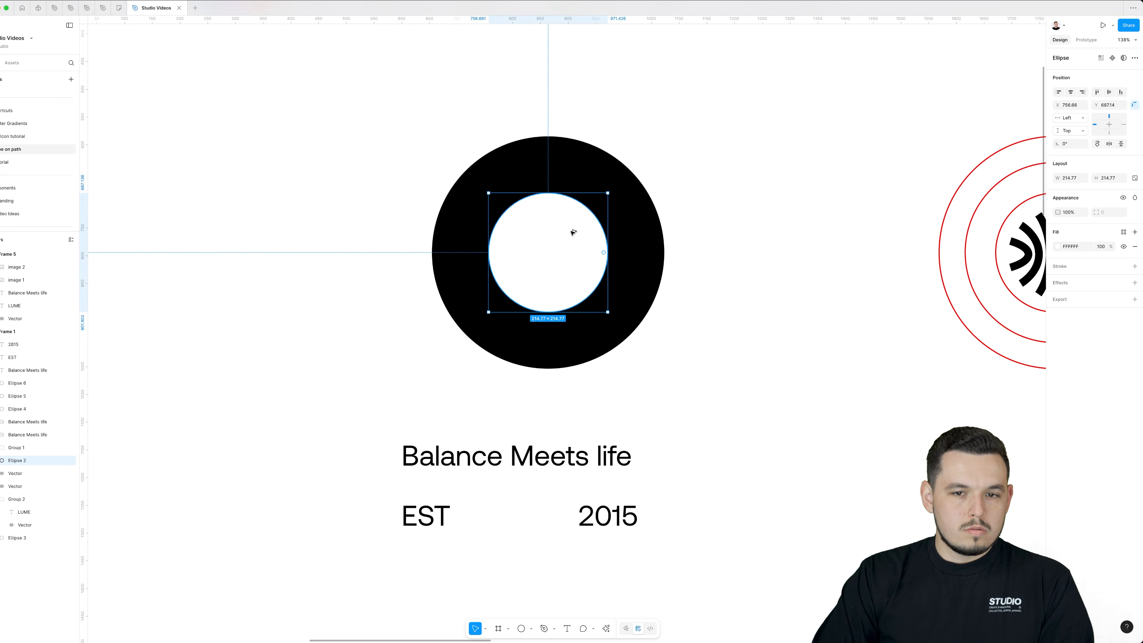
# Select both curved "Balance Meets life" texts and colour them with white FFFFFF sampled from the canvas.
pyautogui.click(569, 178)
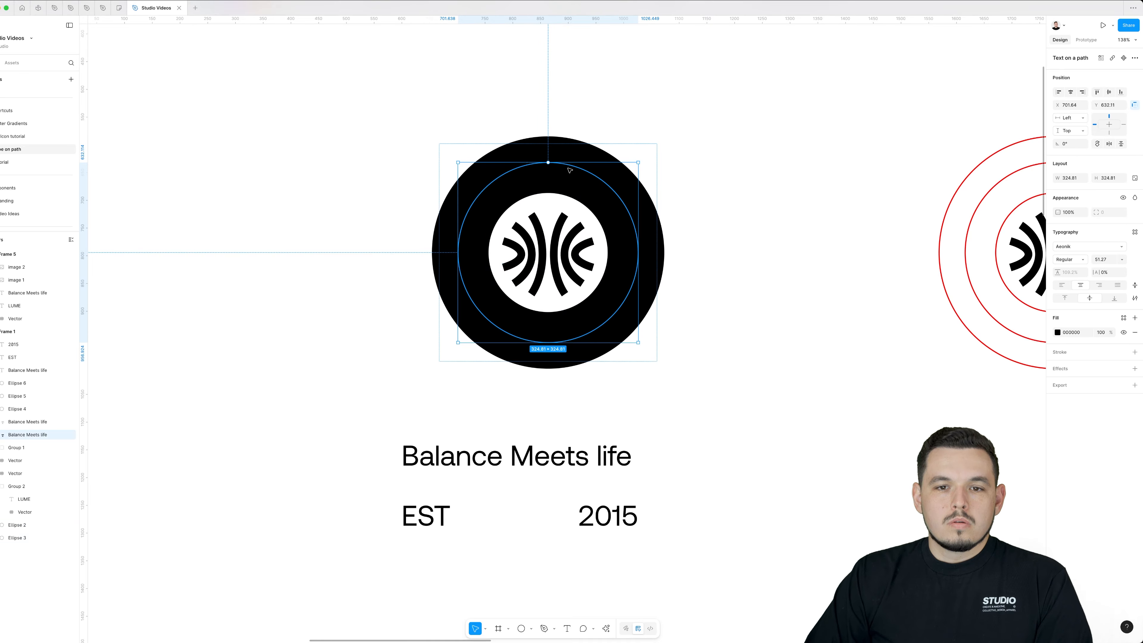
pyautogui.keyDown('shift'); pyautogui.click(19, 423); pyautogui.keyUp('shift')
pyautogui.press('i')
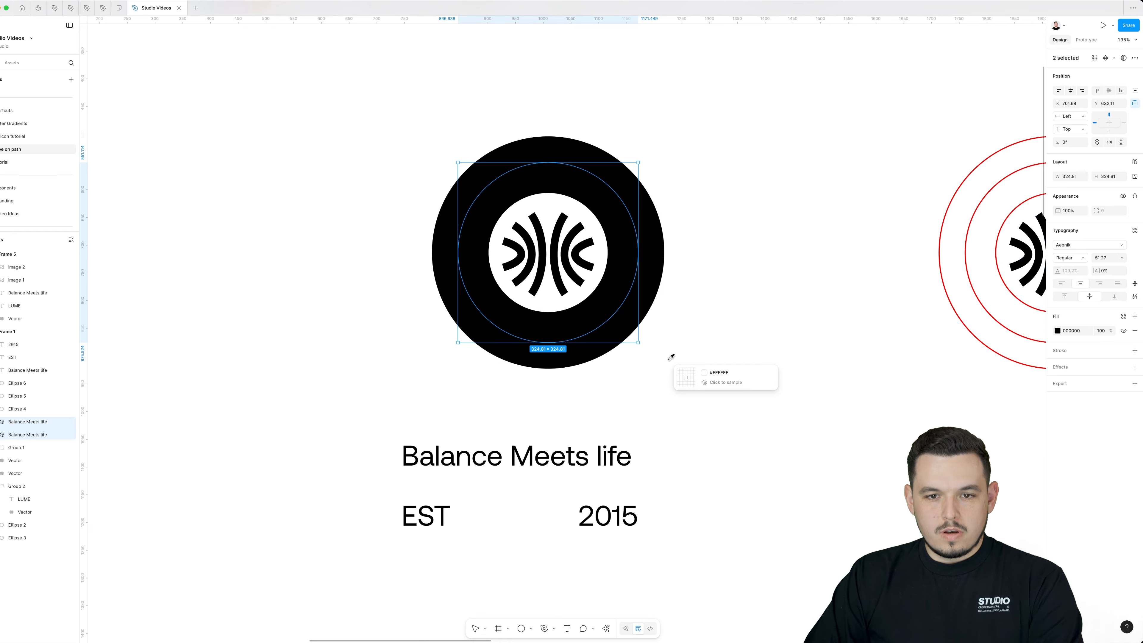
pyautogui.click(670, 358)
pyautogui.click(720, 318)
pyautogui.scroll(-2, 735, 305)
pyautogui.click(734, 306)
# Move the three straight text layers beneath the second set of rings, and group the black badge and shift it down-left.
pyautogui.scroll(4, 500, 330)
pyautogui.hscroll(5, 500, 330)
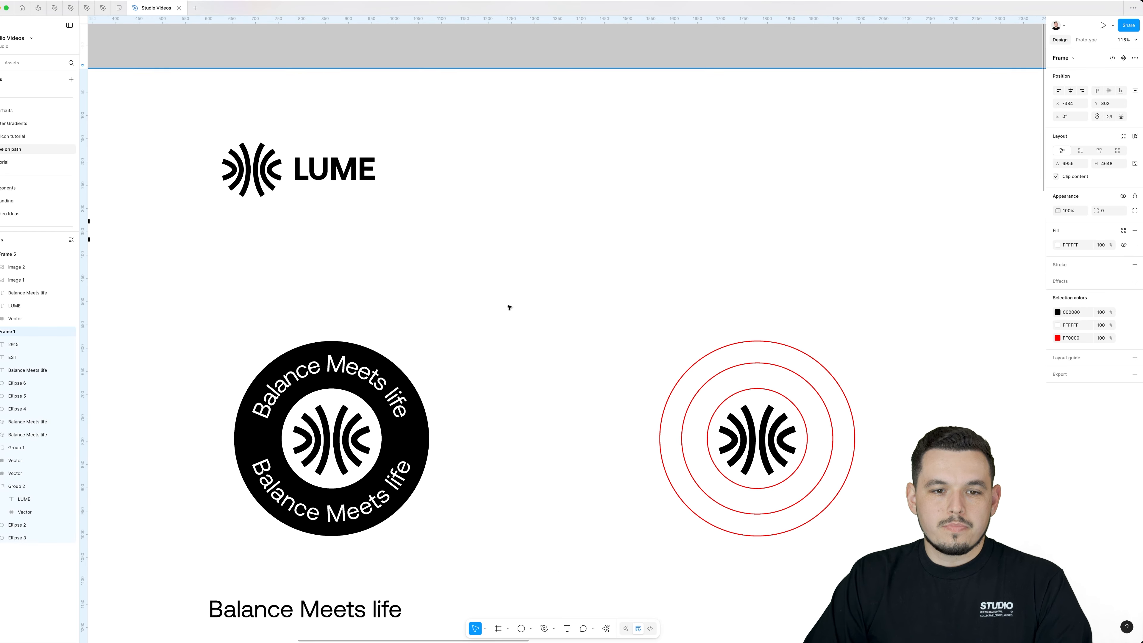
pyautogui.scroll(-5, 507, 306)
pyautogui.moveTo(325, 230); pyautogui.dragTo(752, 378)
pyautogui.press('super+g')
pyautogui.moveTo(524, 283); pyautogui.dragTo(499, 305)
# Duplicate the grouped black badge directly below the original.
pyautogui.scroll(4, 500, 305)
pyautogui.click(627, 400)
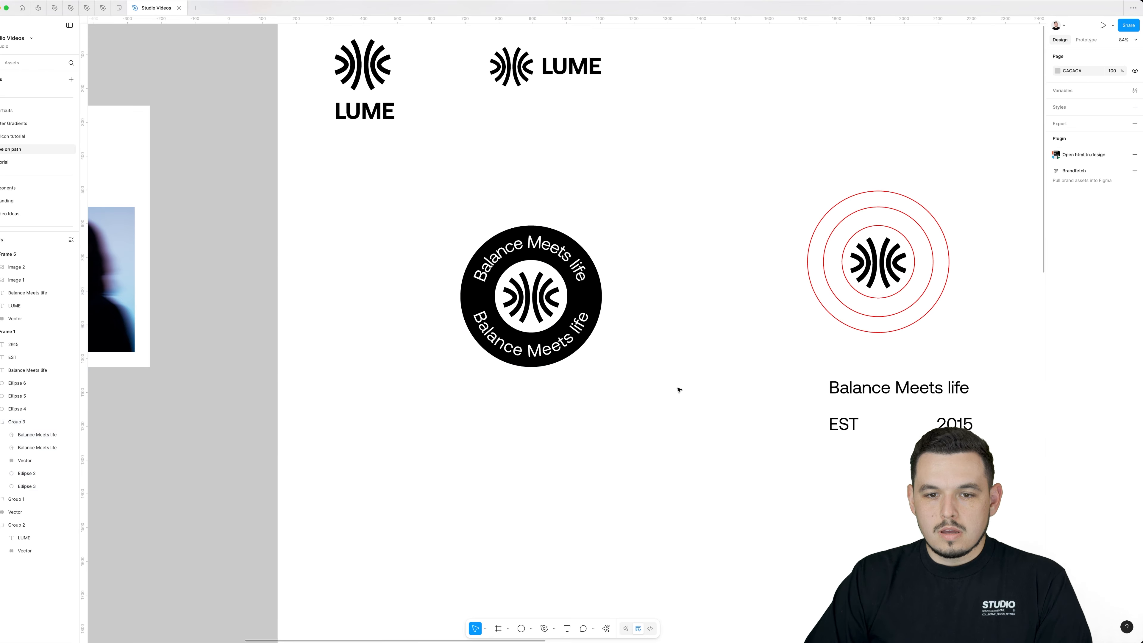
pyautogui.scroll(-1, 679, 390)
pyautogui.moveTo(598, 278); pyautogui.dragTo(566, 391)
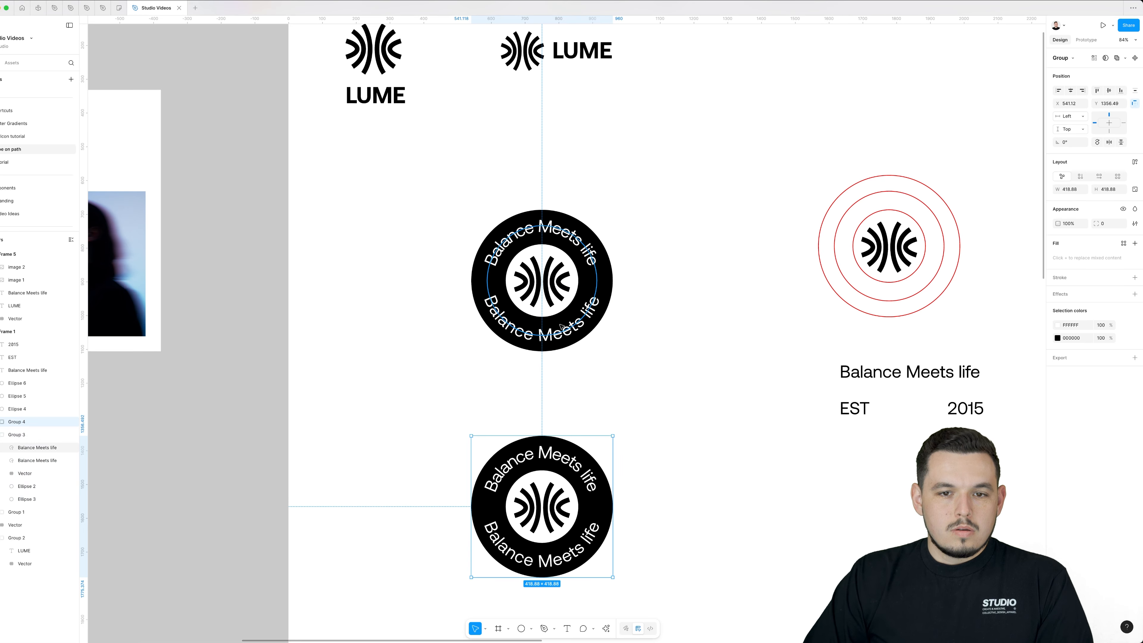
pyautogui.keyDown('super'); pyautogui.click(568, 328); pyautogui.keyUp('super')
pyautogui.moveTo(385, 352); pyautogui.dragTo(582, 367)
pyautogui.moveTo(786, 346); pyautogui.dragTo(647, 360)
pyautogui.scroll(4, 648, 359)
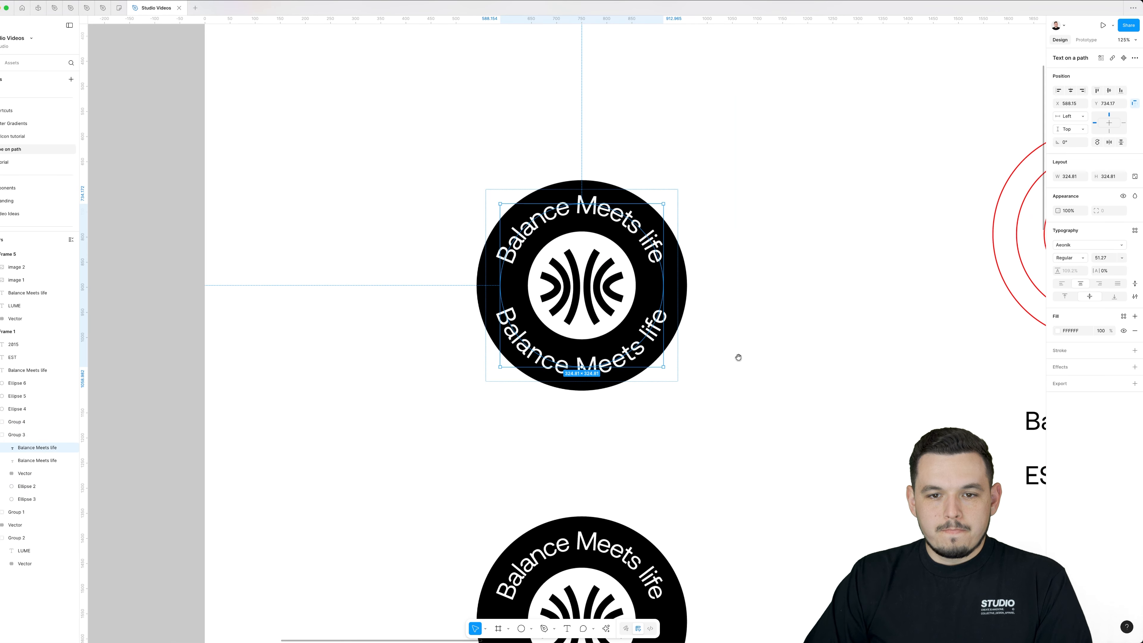
pyautogui.moveTo(739, 358)
pyautogui.mouseDown()
pyautogui.moveTo(665, 379)
pyautogui.moveTo(648, 328)
pyautogui.moveTo(563, 314)
pyautogui.mouseUp()
pyautogui.scroll(-2, 564, 316)
pyautogui.click(700, 400)
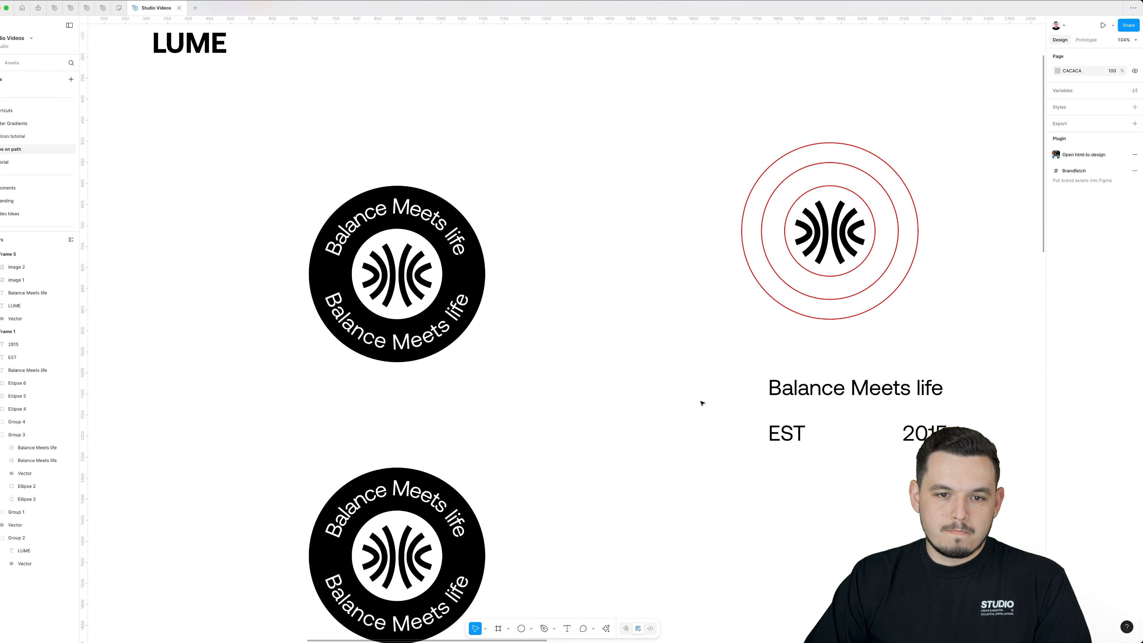
# Move the straight EST and 2015 texts beneath the upper black badge and set both to Bold.
pyautogui.moveTo(785, 439); pyautogui.dragTo(514, 389)
pyautogui.moveTo(379, 386); pyautogui.dragTo(942, 465)
pyautogui.scroll(4, 495, 406)
pyautogui.click(1070, 284)
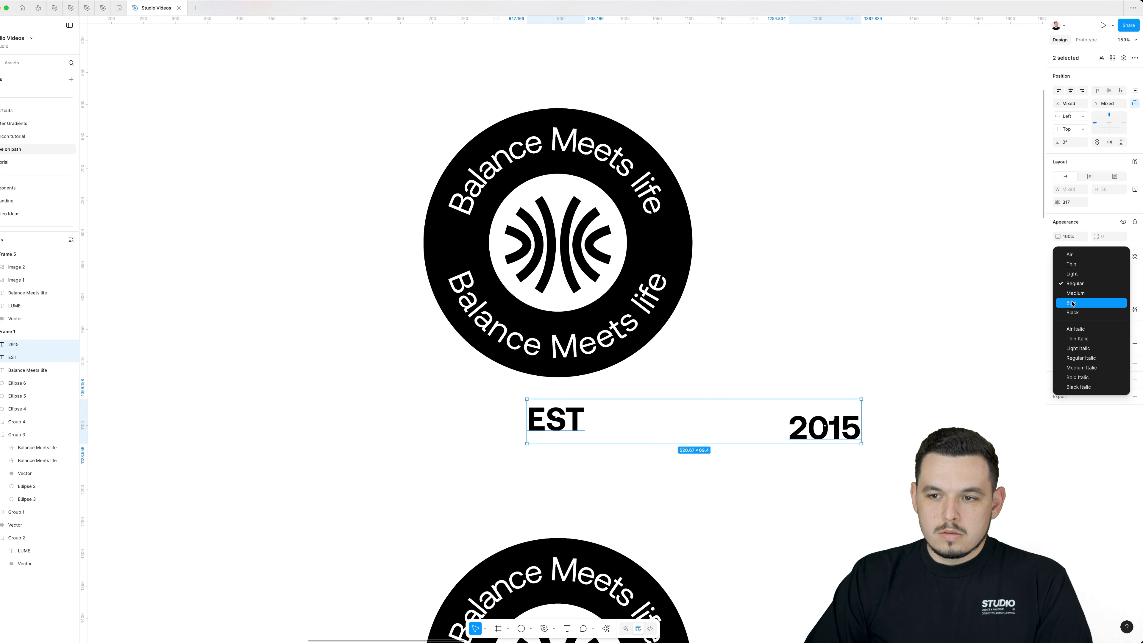
pyautogui.click(1071, 299)
# Paste a copy of EST into the upper badge, colour it white, and scale it to about 42 × 26 on the ring's left side.
pyautogui.click(555, 419)
pyautogui.keyDown('super'); pyautogui.click(452, 253); pyautogui.keyUp('super')
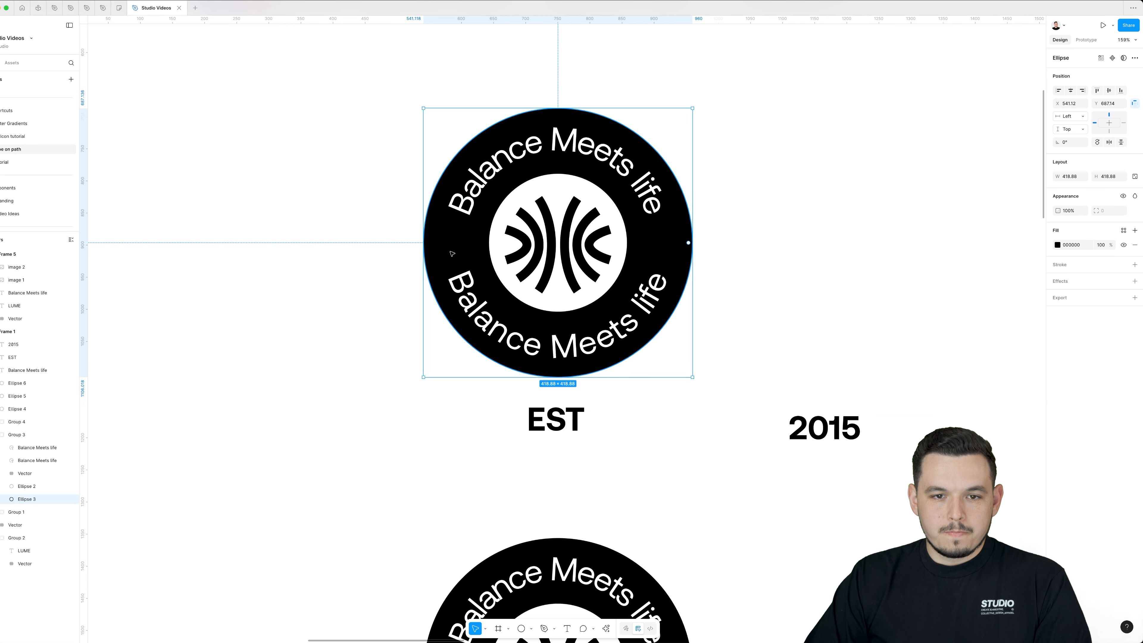
pyautogui.press('super+v')
pyautogui.click(784, 297)
pyautogui.moveTo(570, 243); pyautogui.dragTo(477, 242)
pyautogui.press('k')
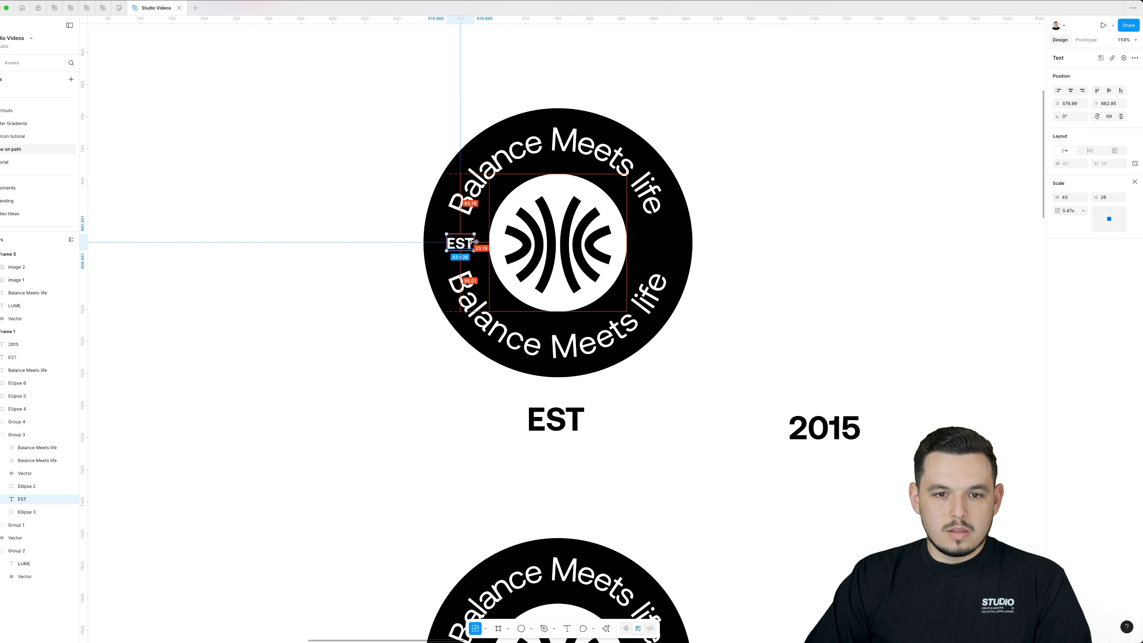
pyautogui.scroll(5, 464, 239)
pyautogui.scroll(-4, 459, 247)
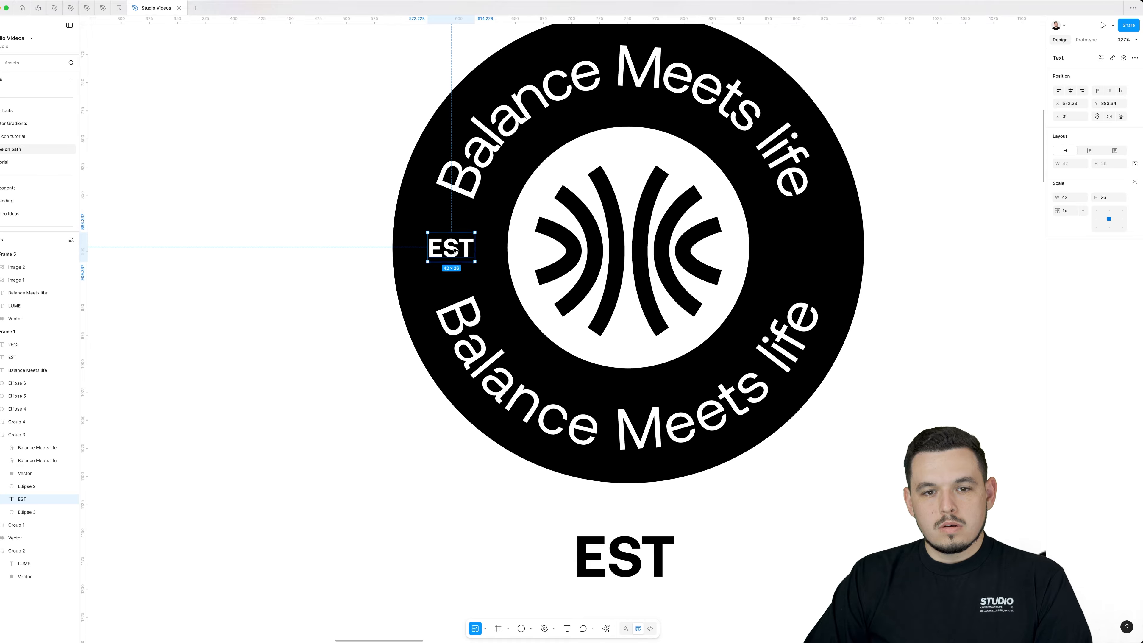
# Duplicate the badge's EST label to the opposite side of the ring, change it to 2015 and set its opacity to 100%.
pyautogui.hscroll(3, 319, 291)
pyautogui.moveTo(320, 291); pyautogui.dragTo(558, 291)
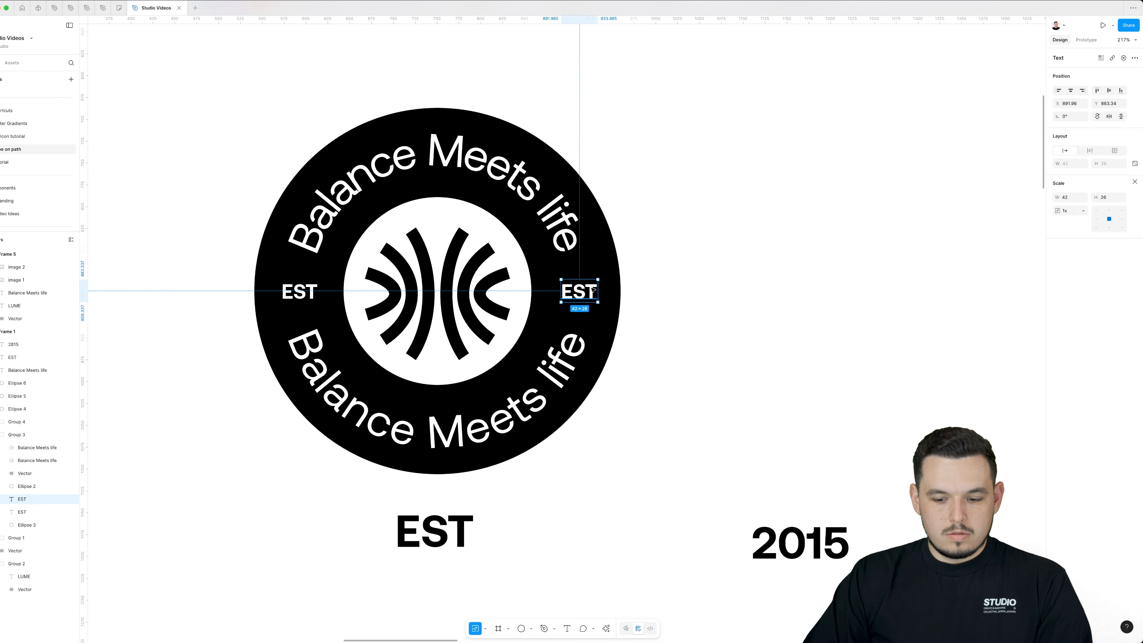
pyautogui.press('0')
pyautogui.press('1')
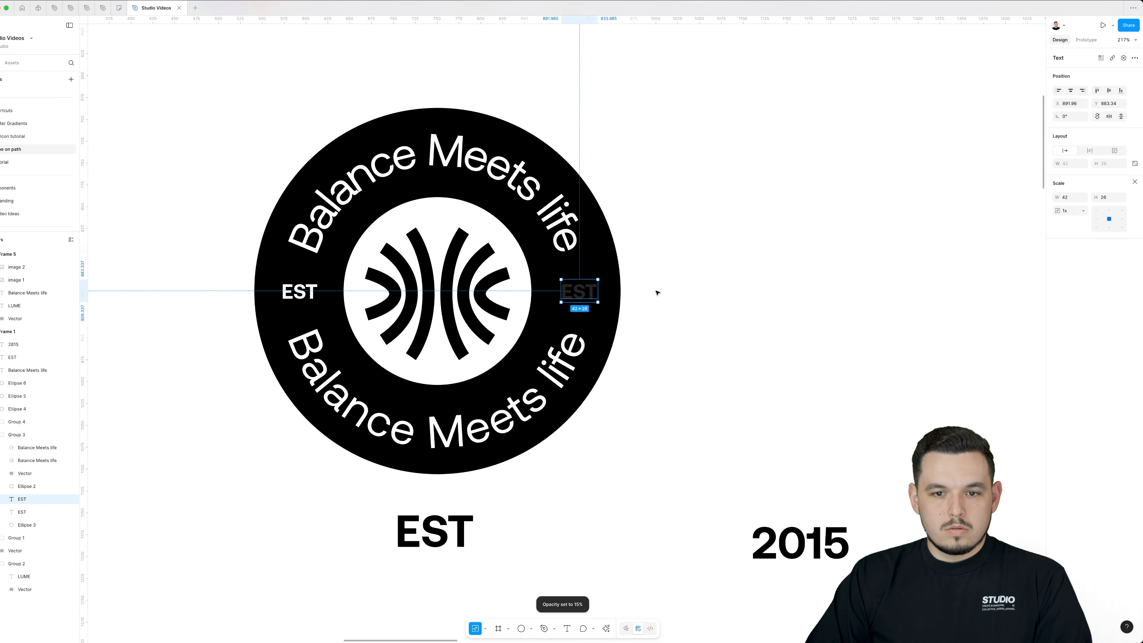
pyautogui.doubleClick(591, 293)
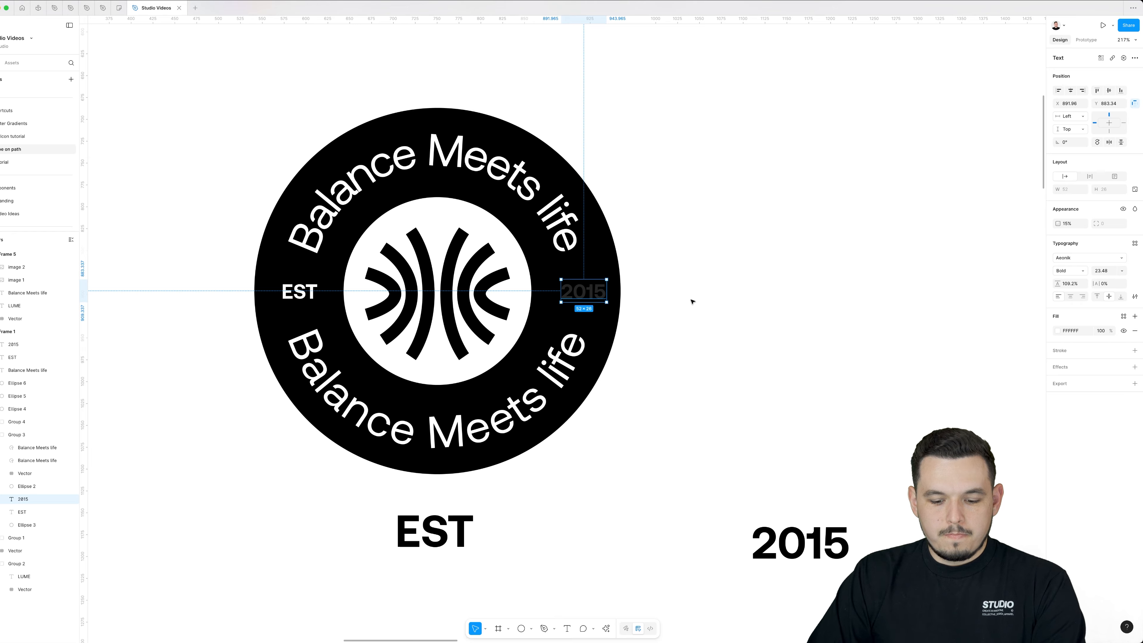
pyautogui.press('0')
pyautogui.press('i')
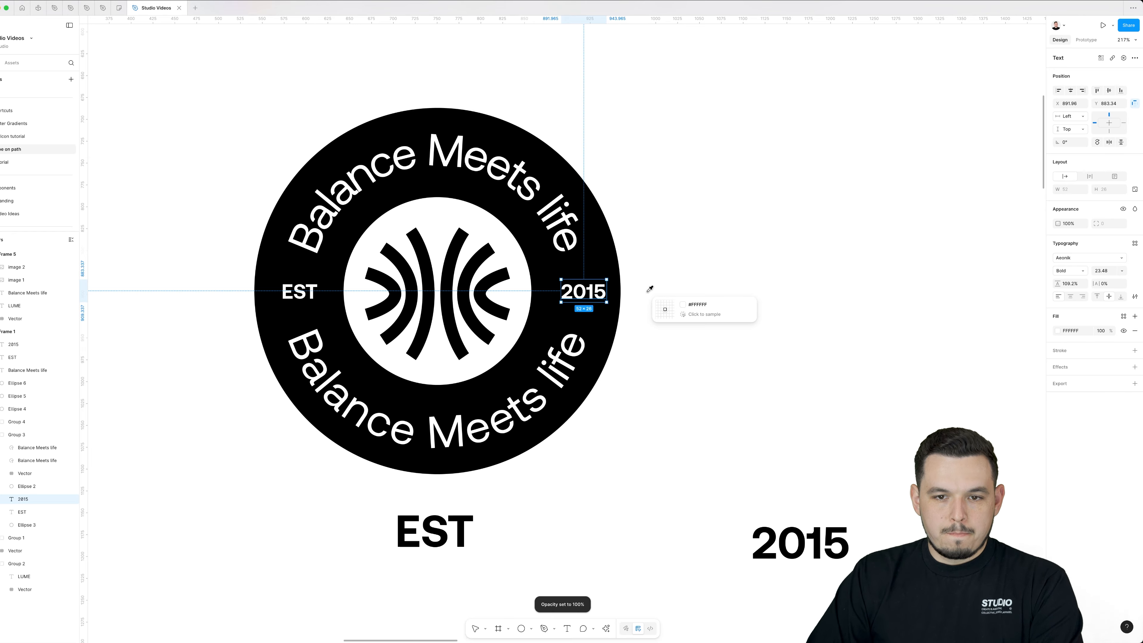
pyautogui.moveTo(591, 297); pyautogui.dragTo(587, 297)
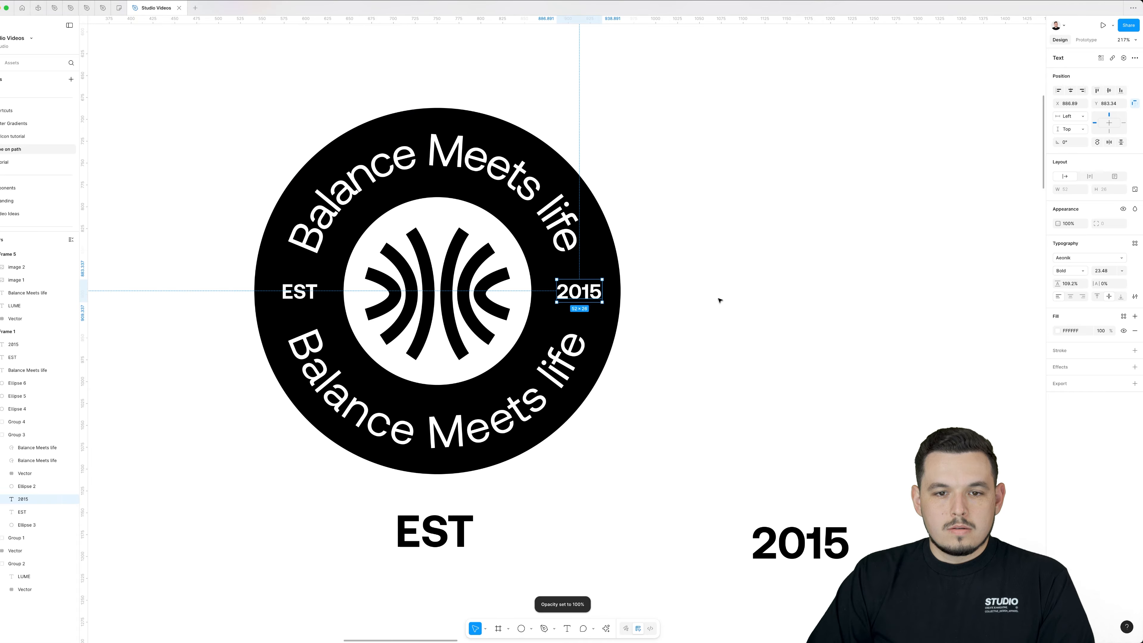
# Scale the symbol inside the upper badge down to about 154 × 140.
pyautogui.hscroll(-3, 720, 301)
pyautogui.click(520, 232)
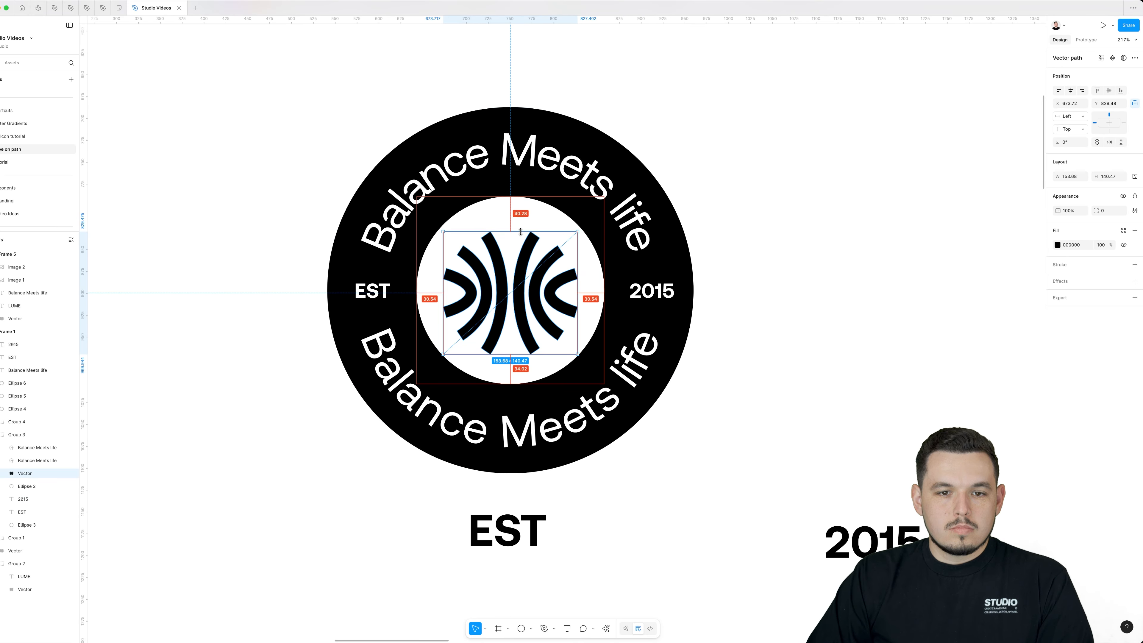
pyautogui.scroll(-5, 521, 232)
# Move the loose EST and 2015 texts beside the lower badge, and shift the red rings with their symbol and straight text up and right.
pyautogui.moveTo(700, 325); pyautogui.dragTo(502, 390)
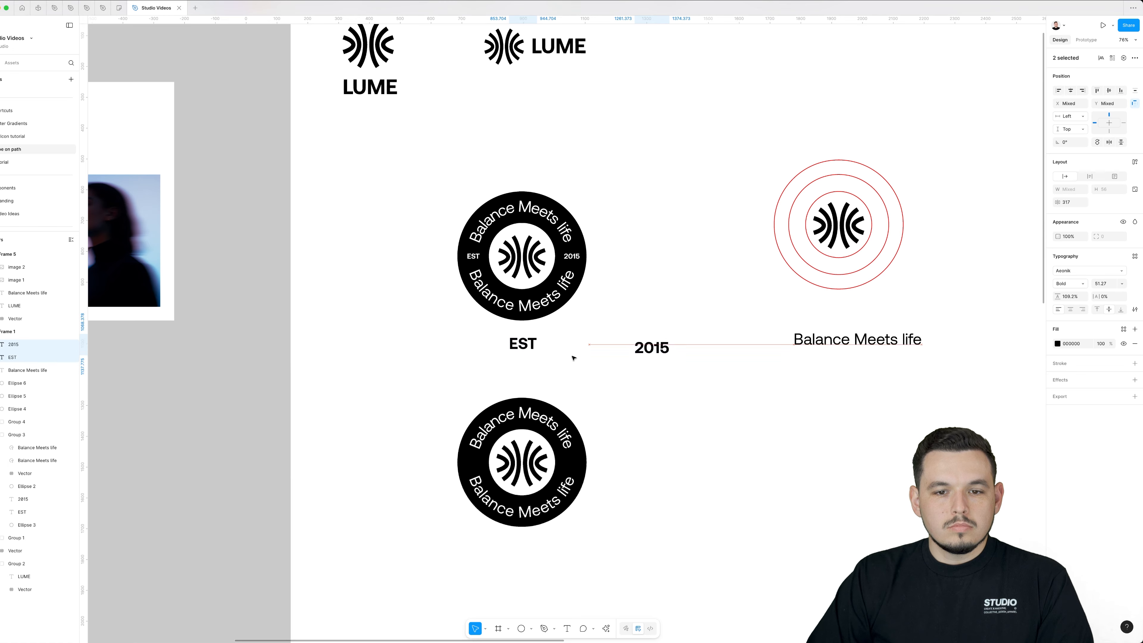
pyautogui.moveTo(573, 359); pyautogui.dragTo(686, 473)
pyautogui.click(566, 300)
pyautogui.hscroll(3, 600, 153)
pyautogui.moveTo(602, 152); pyautogui.dragTo(853, 403)
pyautogui.moveTo(692, 271); pyautogui.dragTo(844, 176)
# Duplicate the upper badge with the EST and 2015 labels to its right.
pyautogui.click(401, 305)
pyautogui.moveTo(493, 288); pyautogui.dragTo(595, 293)
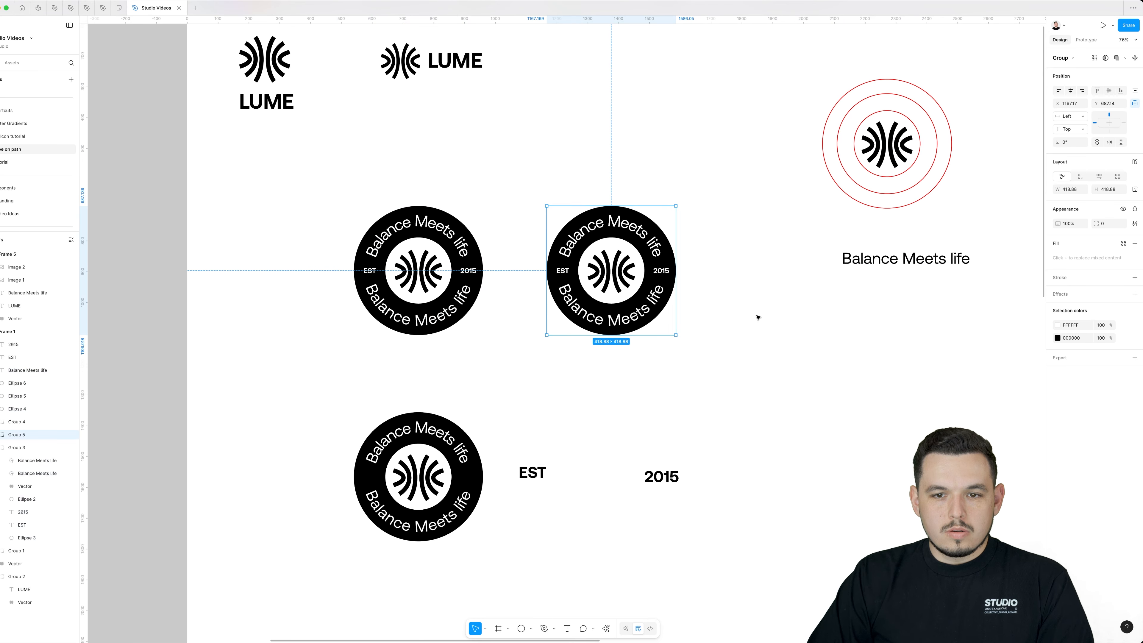
pyautogui.click(758, 317)
# Replace the upper curved "Balance Meets life" text in the duplicated badge with LUME.
pyautogui.scroll(3, 691, 246)
pyautogui.doubleClick(606, 216)
pyautogui.press('Escape')
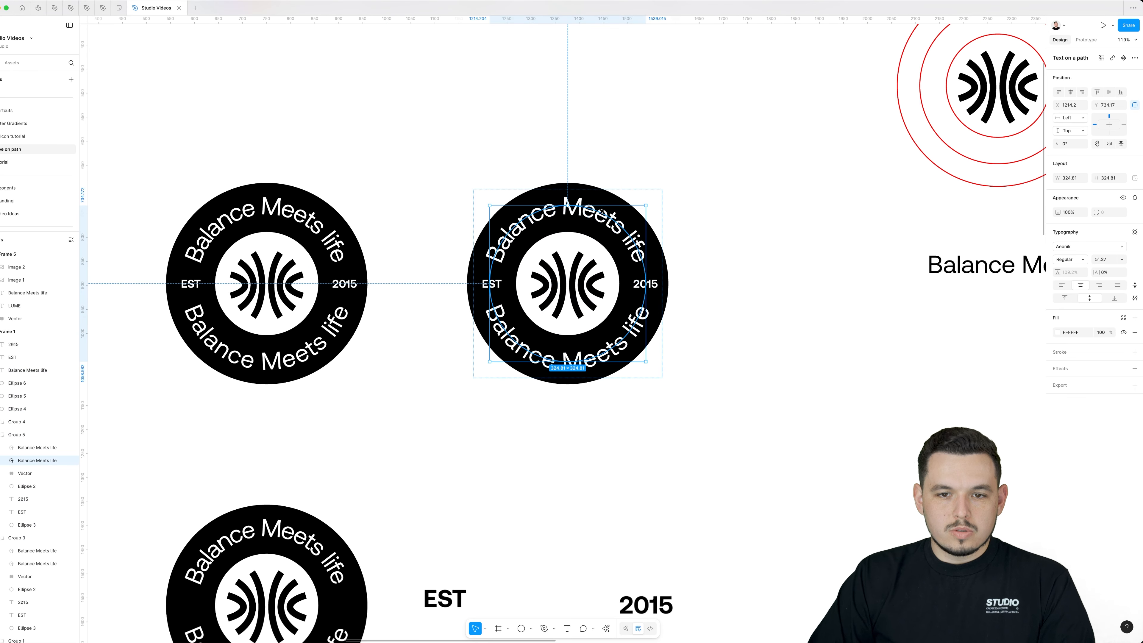
pyautogui.click(640, 194)
pyautogui.click(570, 212)
pyautogui.doubleClick(570, 212)
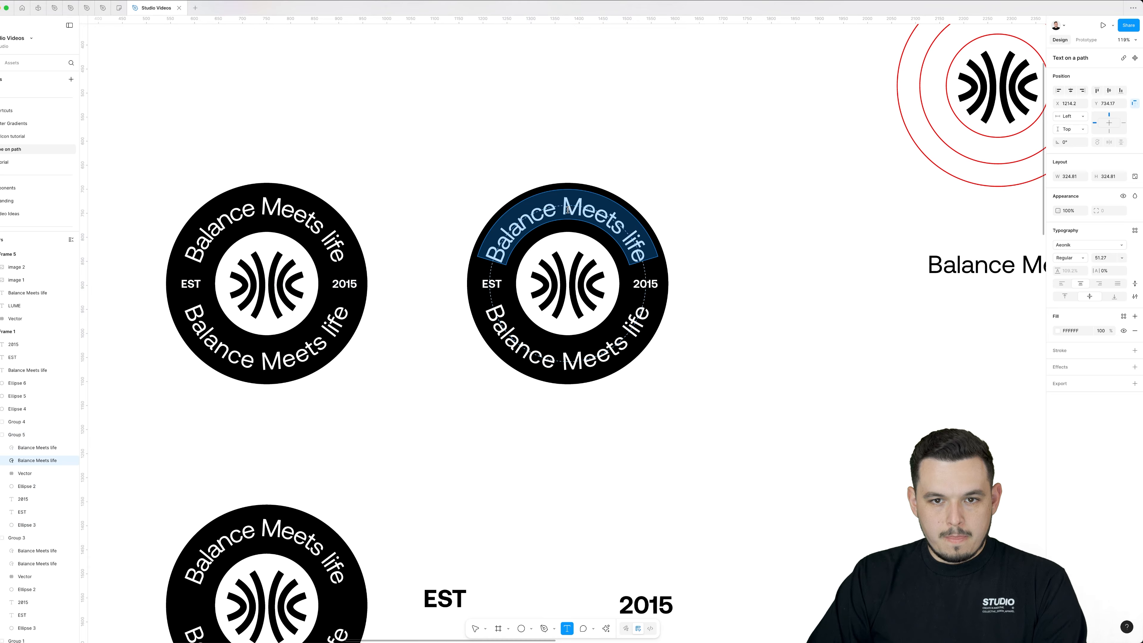
pyautogui.tripleClick(570, 211)
pyautogui.write('LUME')
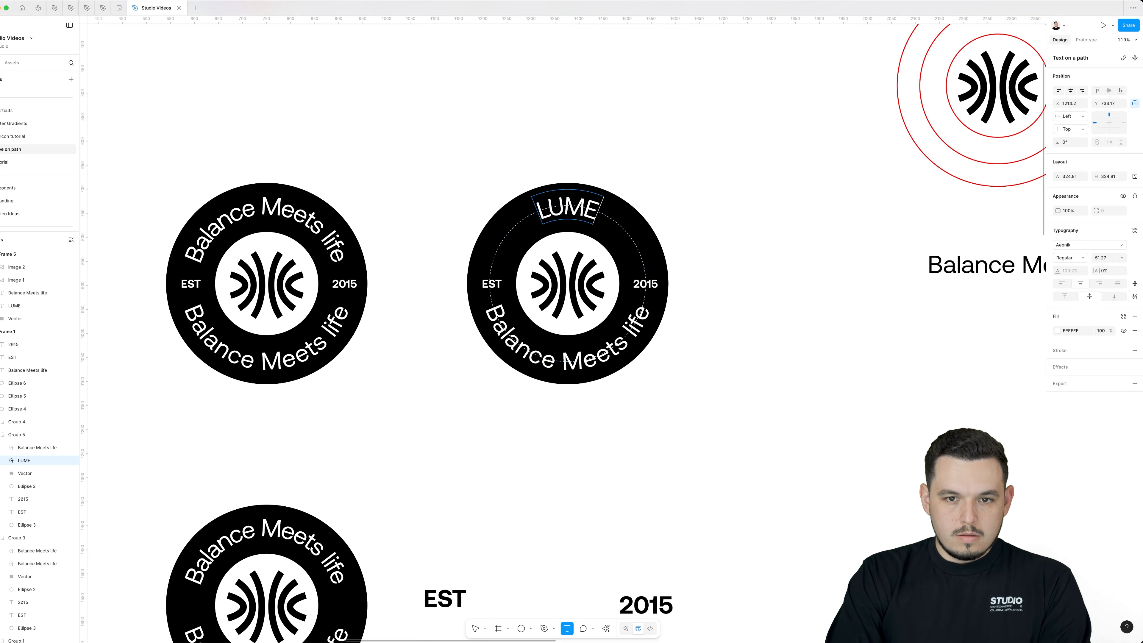
pyautogui.click(964, 281)
pyautogui.click(1081, 270)
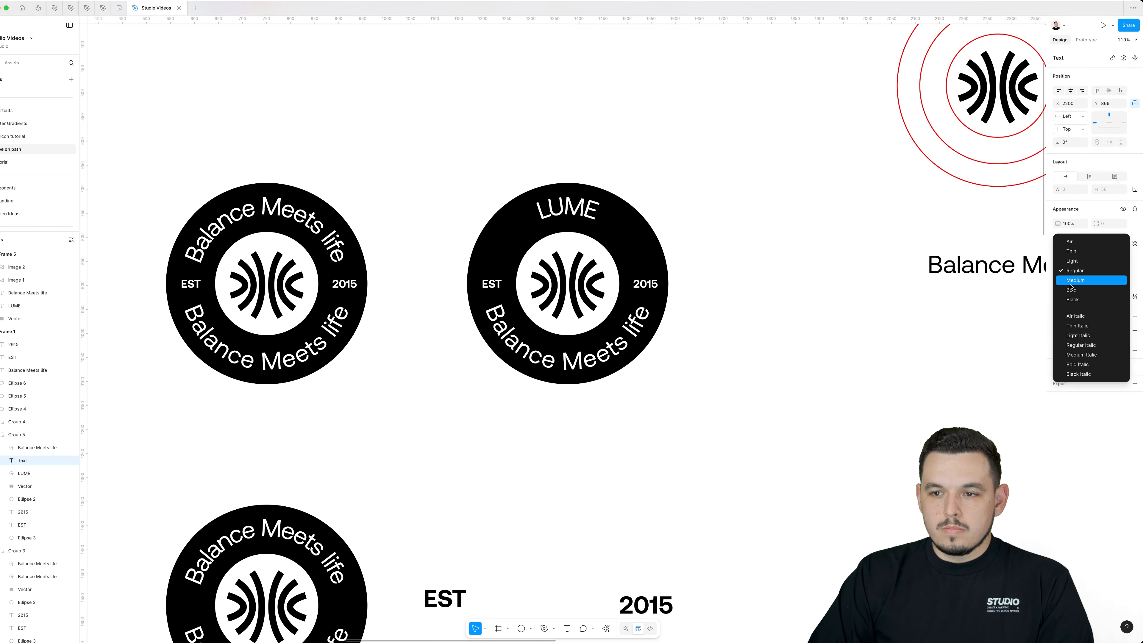
pyautogui.click(1071, 291)
# Set the lower curved "Balance Meets life" text in the LUME badge to Medium weight.
pyautogui.click(574, 213)
pyautogui.click(574, 213)
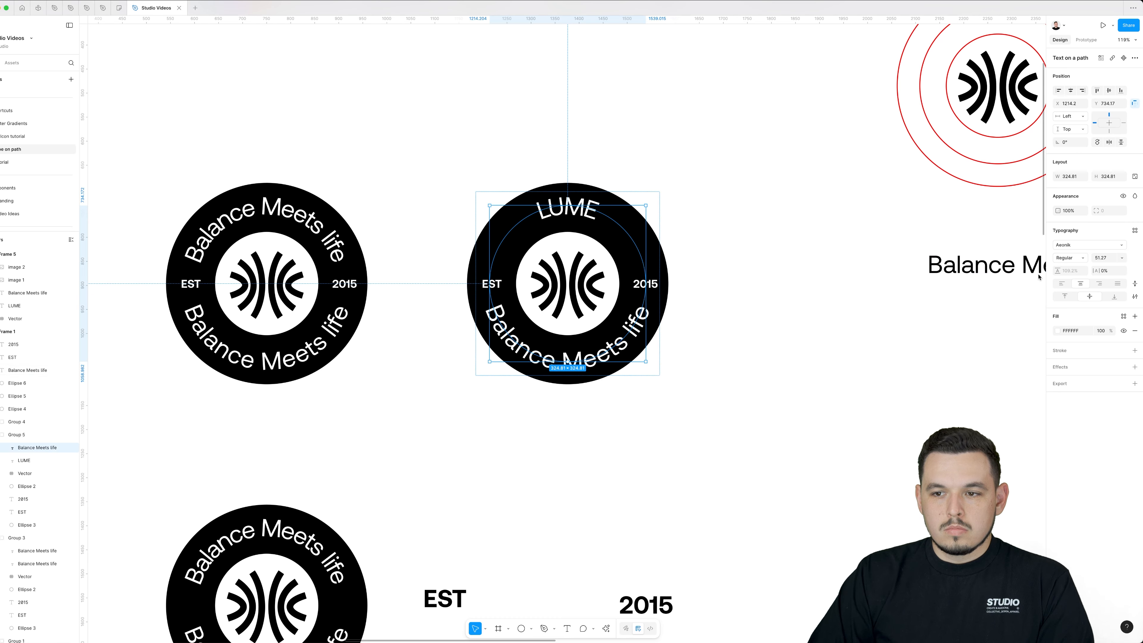
pyautogui.moveTo(635, 174); pyautogui.dragTo(648, 188)
pyautogui.click(1070, 257)
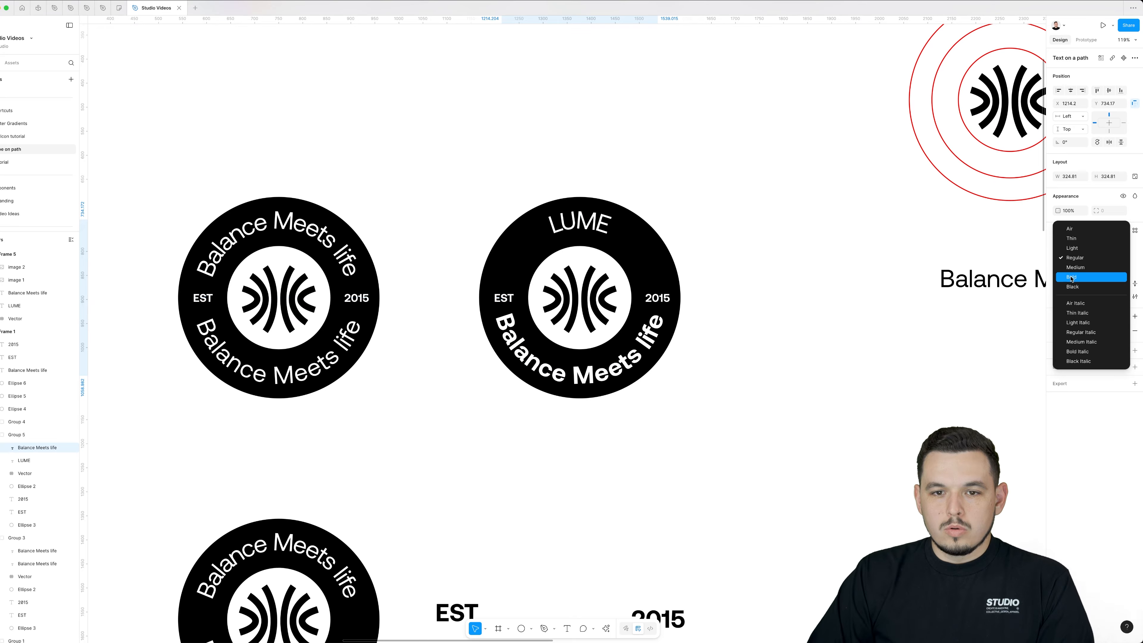
pyautogui.click(1076, 267)
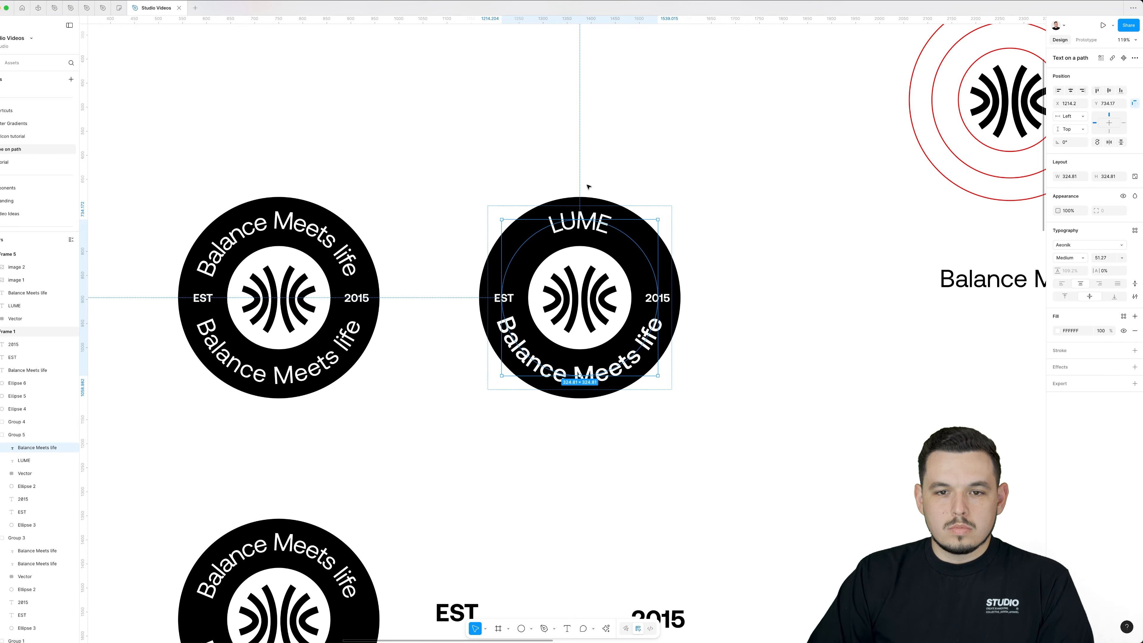
# Set the curved LUME text to Bold and widen its letter spacing.
pyautogui.click(581, 212)
pyautogui.click(1070, 257)
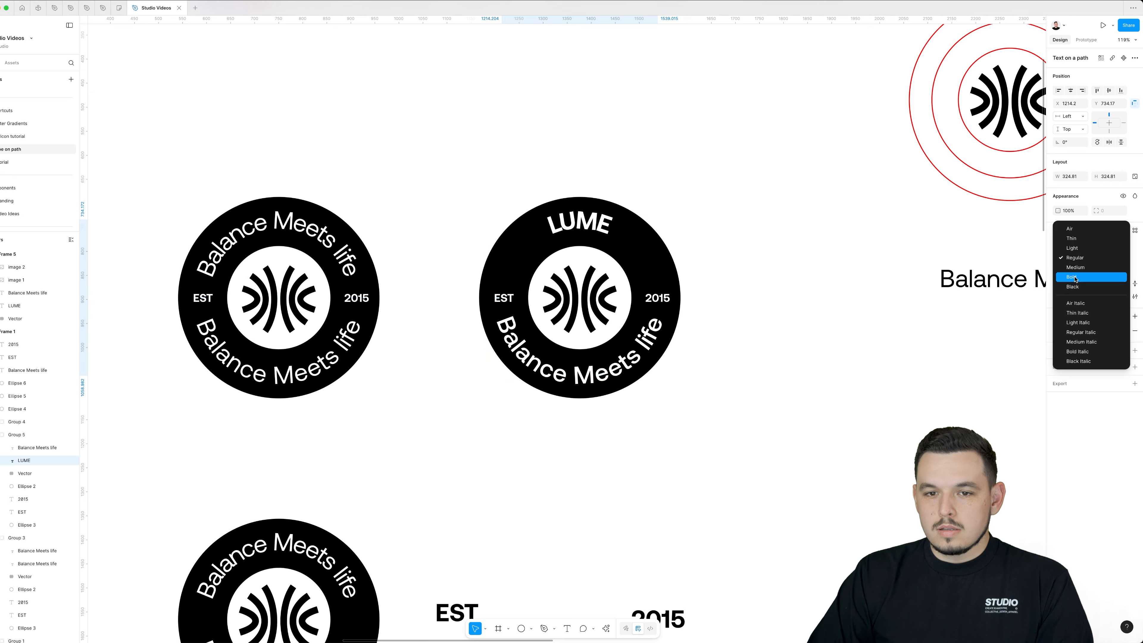
pyautogui.click(1076, 276)
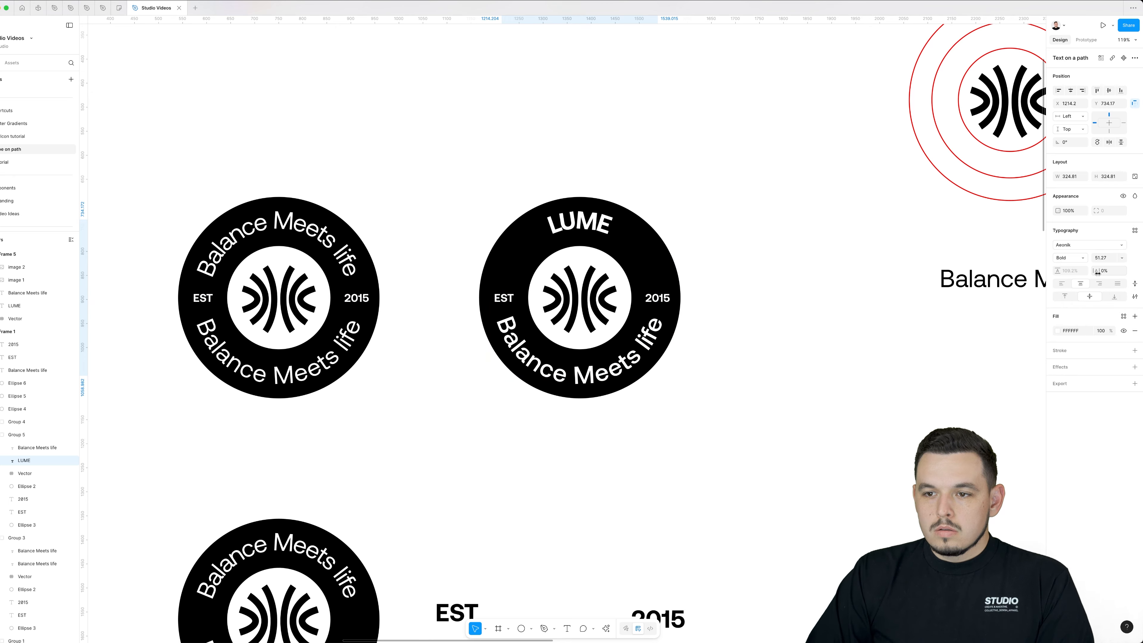
pyautogui.moveTo(1099, 273); pyautogui.dragTo(1124, 269)
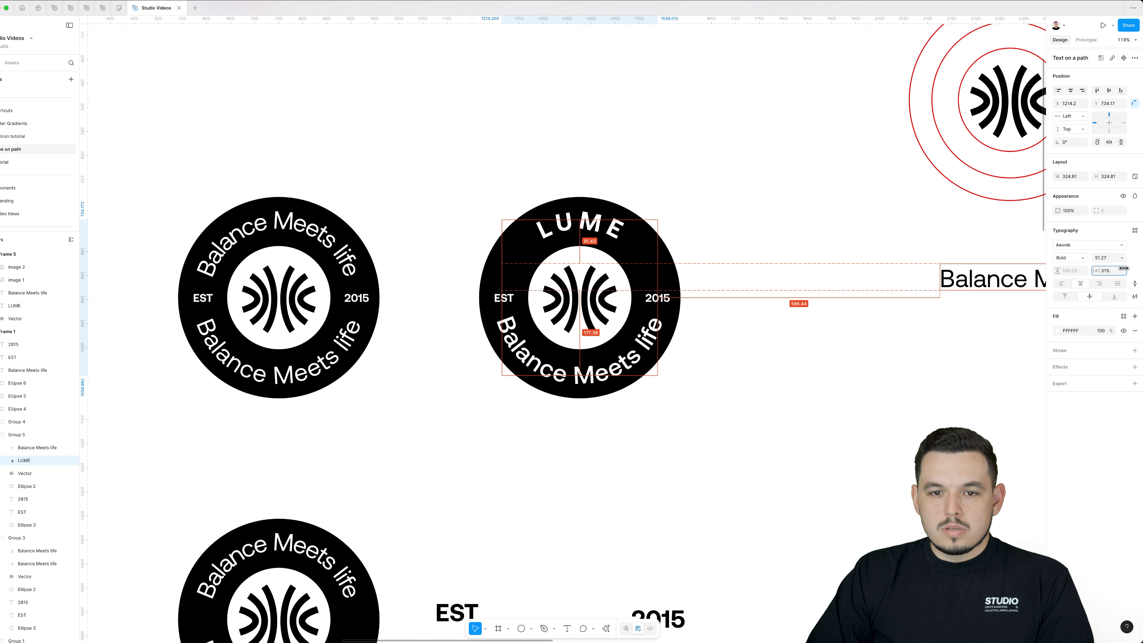
pyautogui.click(776, 278)
# Convert the lower curved "Balance Meets life" text in the LUME badge to uppercase.
pyautogui.keyDown('super'); pyautogui.click(649, 345); pyautogui.keyUp('super')
pyautogui.click(1136, 285)
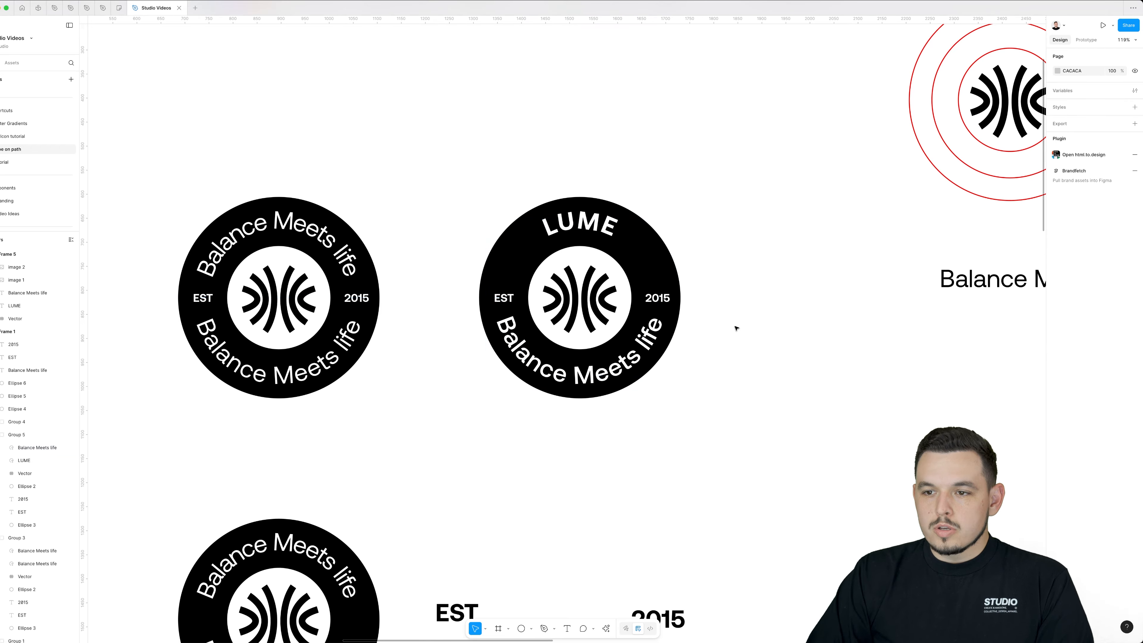
pyautogui.keyDown('super'); pyautogui.click(655, 345); pyautogui.keyUp('super')
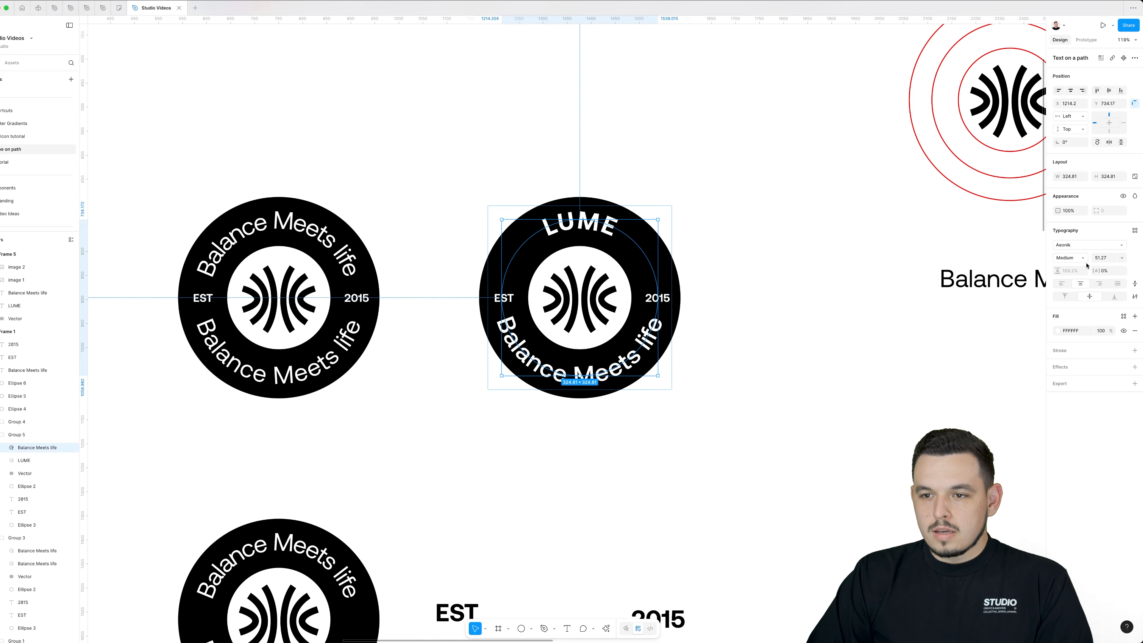
pyautogui.click(1134, 296)
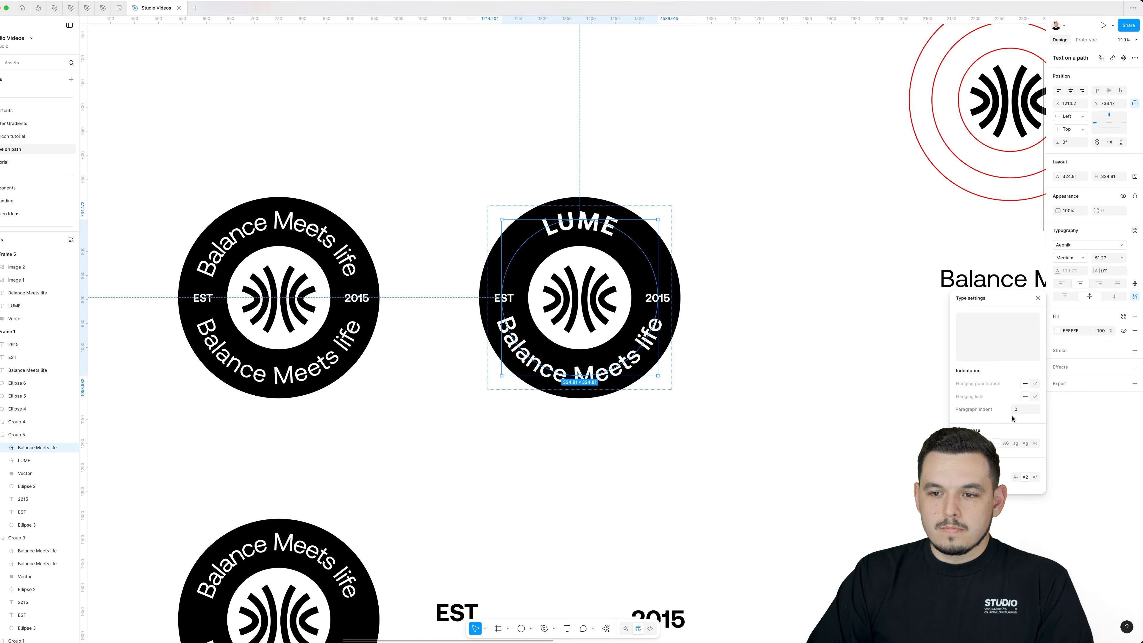
pyautogui.click(1009, 443)
pyautogui.press('Escape')
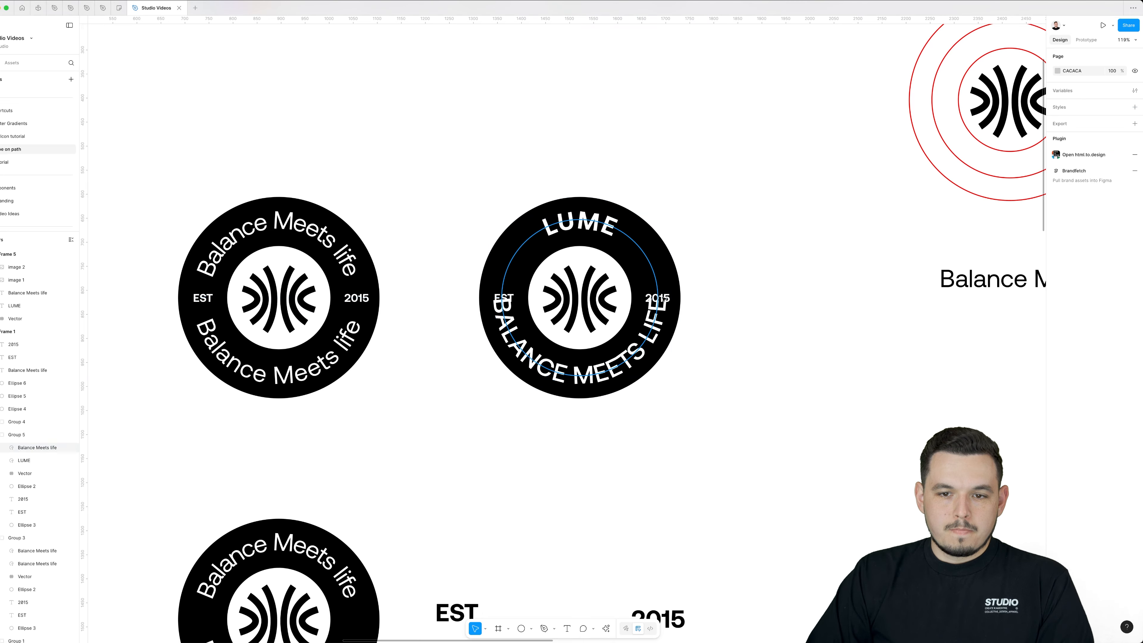
# Raise the EST label in the LUME badge clear of the uppercase text and align 2015 to the same height.
pyautogui.moveTo(503, 292); pyautogui.dragTo(506, 285)
pyautogui.keyDown('shift'); pyautogui.click(666, 299); pyautogui.keyUp('shift')
pyautogui.hotkey('alt', 'w')
pyautogui.click(704, 286)
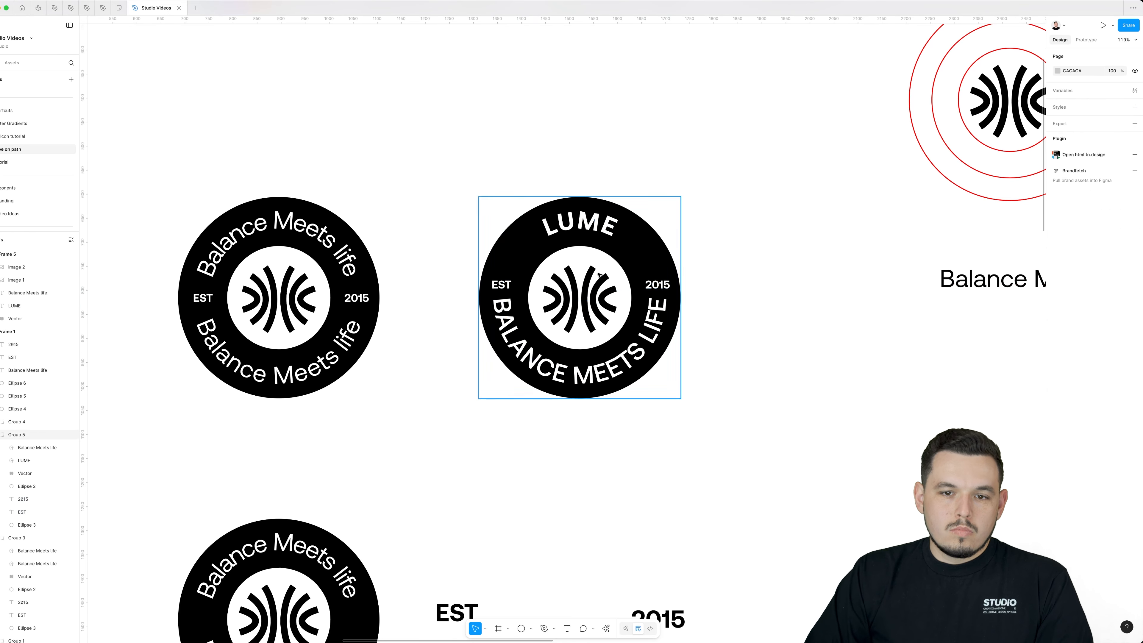
# Scale the central symbol of the LUME badge down slightly about its centre.
pyautogui.keyDown('super'); pyautogui.click(599, 278); pyautogui.keyUp('super')
pyautogui.moveTo(617, 265); pyautogui.dragTo(614, 268)
pyautogui.click(725, 227)
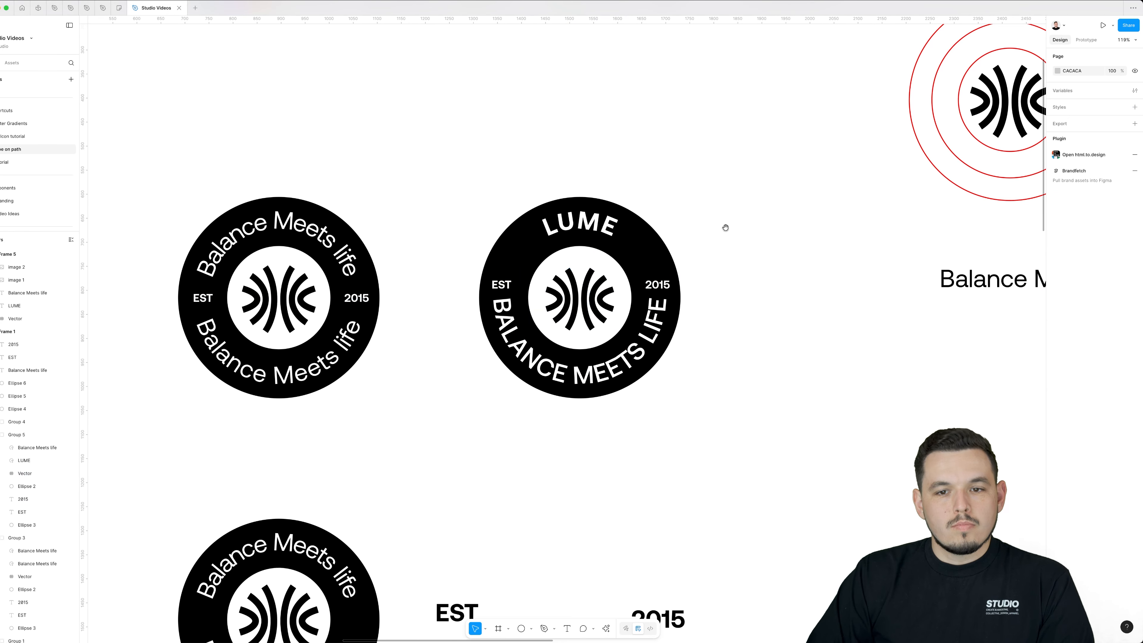
# Shift the red rings and straight text further right, and duplicate the LUME badge into the space beside it.
pyautogui.scroll(-5, 704, 267)
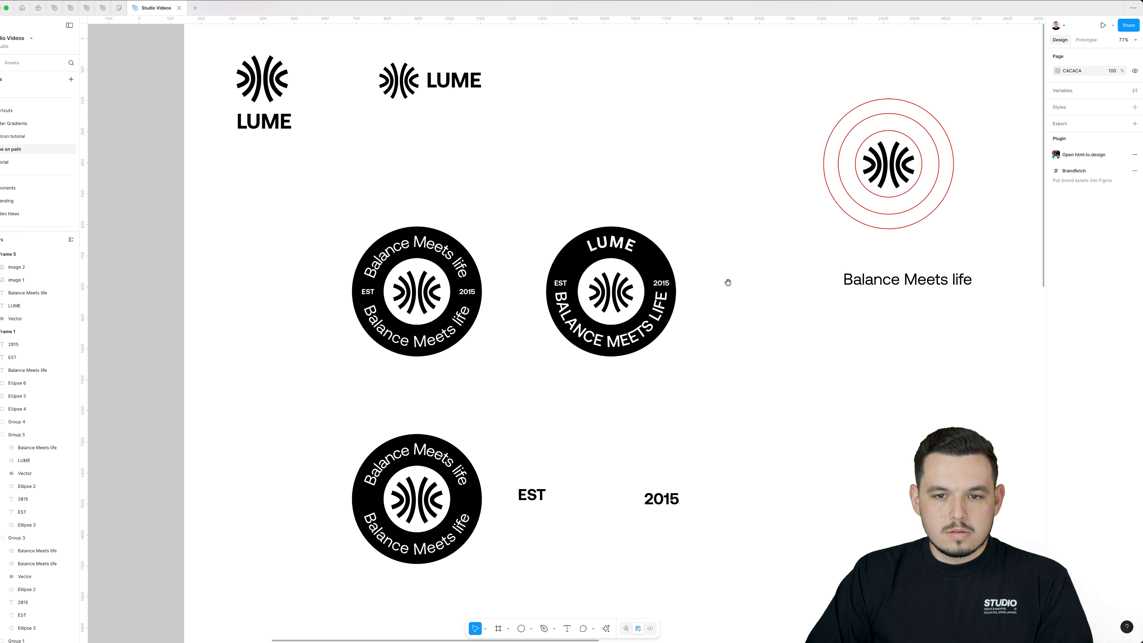
pyautogui.moveTo(728, 282); pyautogui.dragTo(511, 298)
pyautogui.moveTo(582, 149); pyautogui.dragTo(716, 306)
pyautogui.moveTo(684, 217); pyautogui.dragTo(858, 213)
pyautogui.moveTo(392, 313); pyautogui.dragTo(559, 313)
# Copy the properties of the first badge's lower curved text and paste them onto the third badge's lower curved text.
pyautogui.keyDown('super'); pyautogui.click(217, 354); pyautogui.keyUp('super')
pyautogui.press('alt+super+c')
pyautogui.keyDown('super'); pyautogui.click(537, 354); pyautogui.keyUp('super')
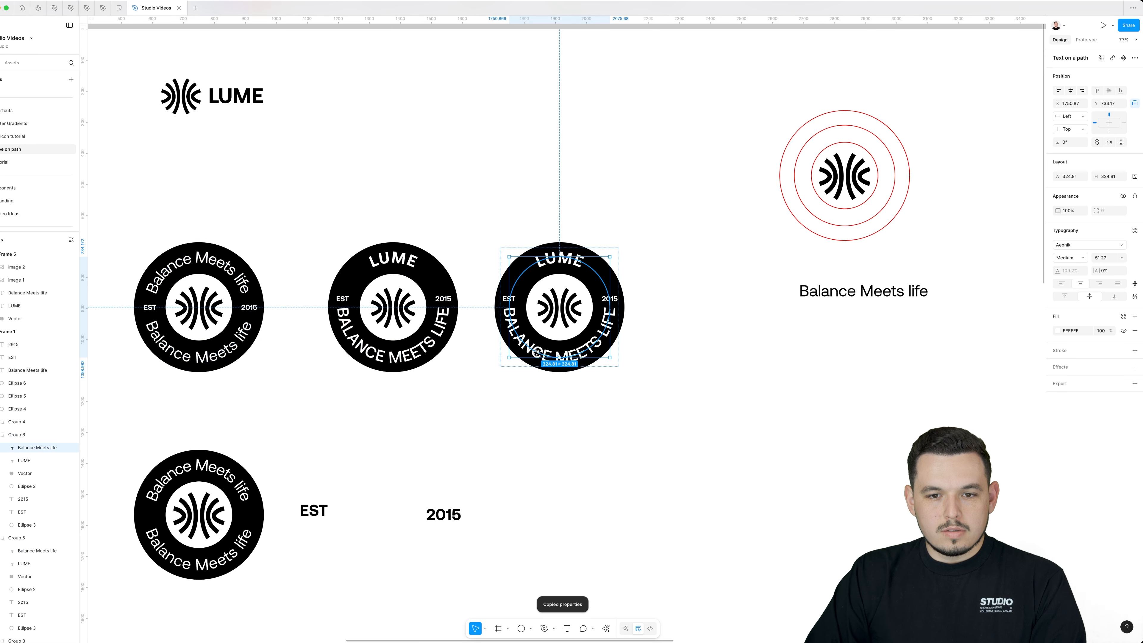
pyautogui.press('alt+super+v')
# Move the EST and 2015 labels of the third badge down slightly together, closer to the ring's horizontal centre line.
pyautogui.scroll(5, 558, 333)
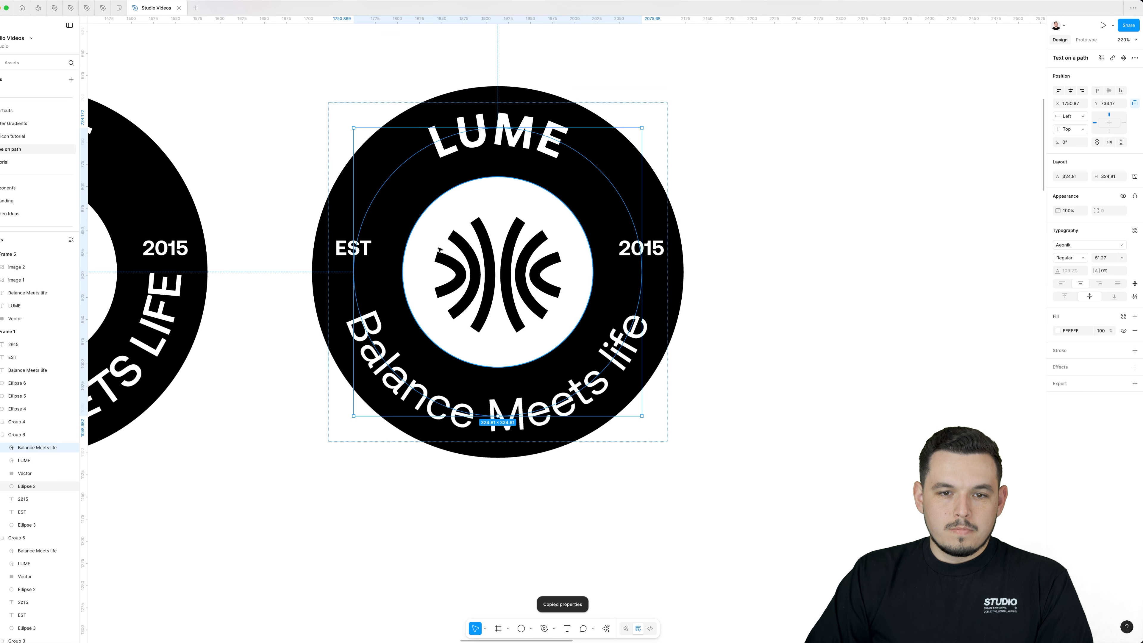
pyautogui.click(370, 251)
pyautogui.keyDown('shift'); pyautogui.click(632, 255); pyautogui.keyUp('shift')
pyautogui.moveTo(632, 255); pyautogui.dragTo(628, 271)
# Duplicate the third badge group directly below itself, level with the lower row.
pyautogui.scroll(-3, 629, 271)
pyautogui.moveTo(702, 176); pyautogui.dragTo(482, 355)
pyautogui.scroll(-2, 549, 271)
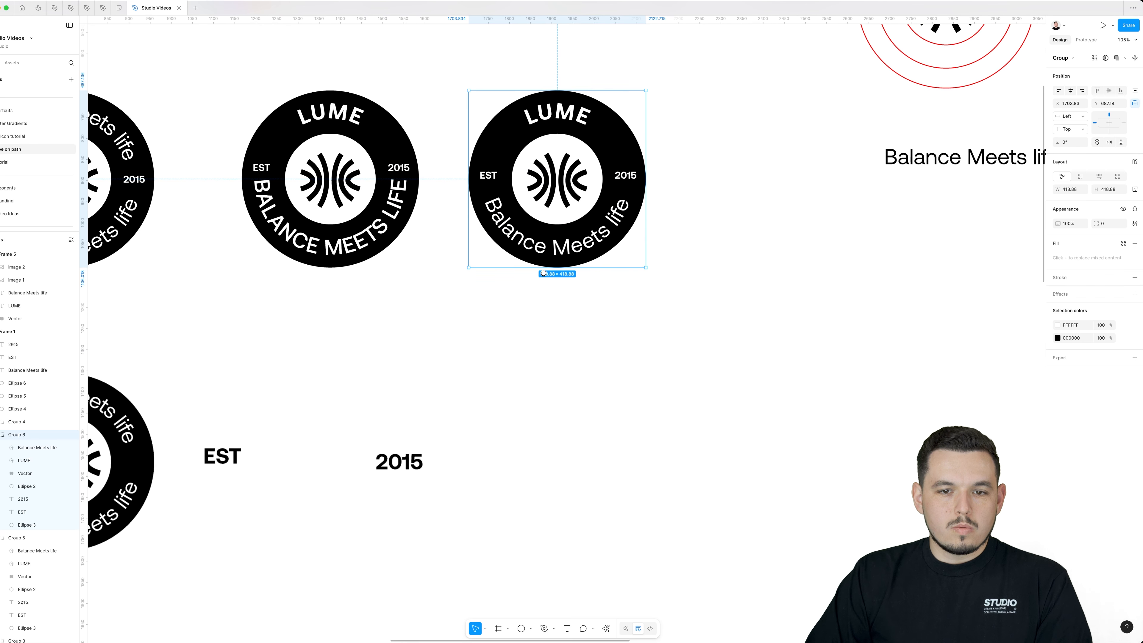
pyautogui.moveTo(570, 180); pyautogui.dragTo(586, 422)
pyautogui.click(778, 431)
# Flatten the curved LUME text of the duplicated lower badge into a vector shape.
pyautogui.scroll(-1, 778, 431)
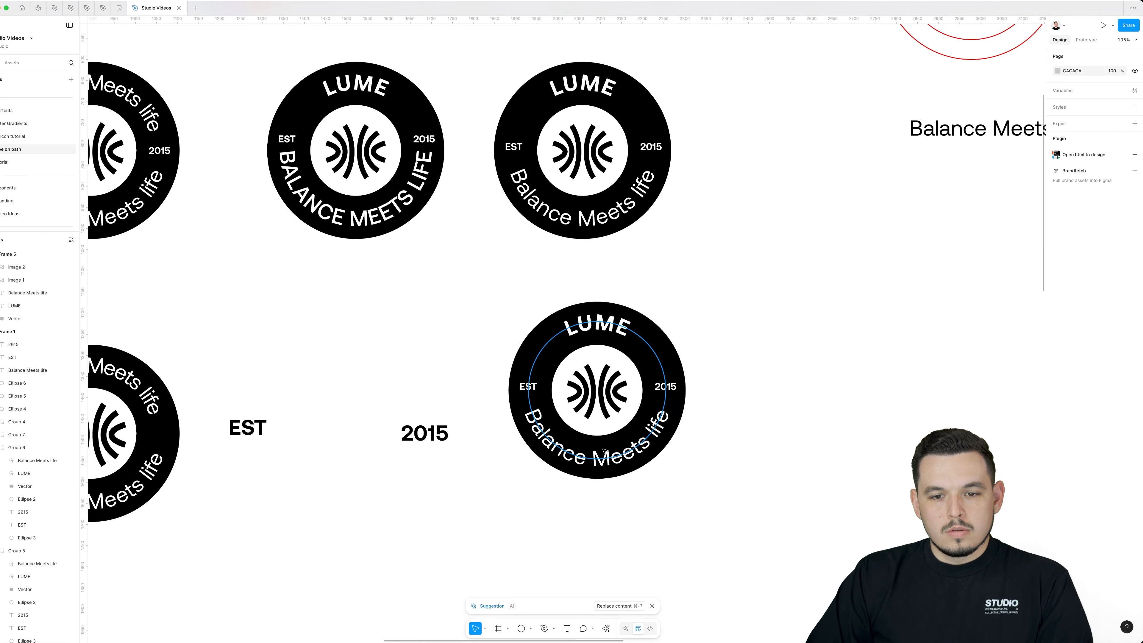
pyautogui.keyDown('super'); pyautogui.doubleClick(585, 466); pyautogui.keyUp('super')
pyautogui.press('Escape')
pyautogui.click(584, 503)
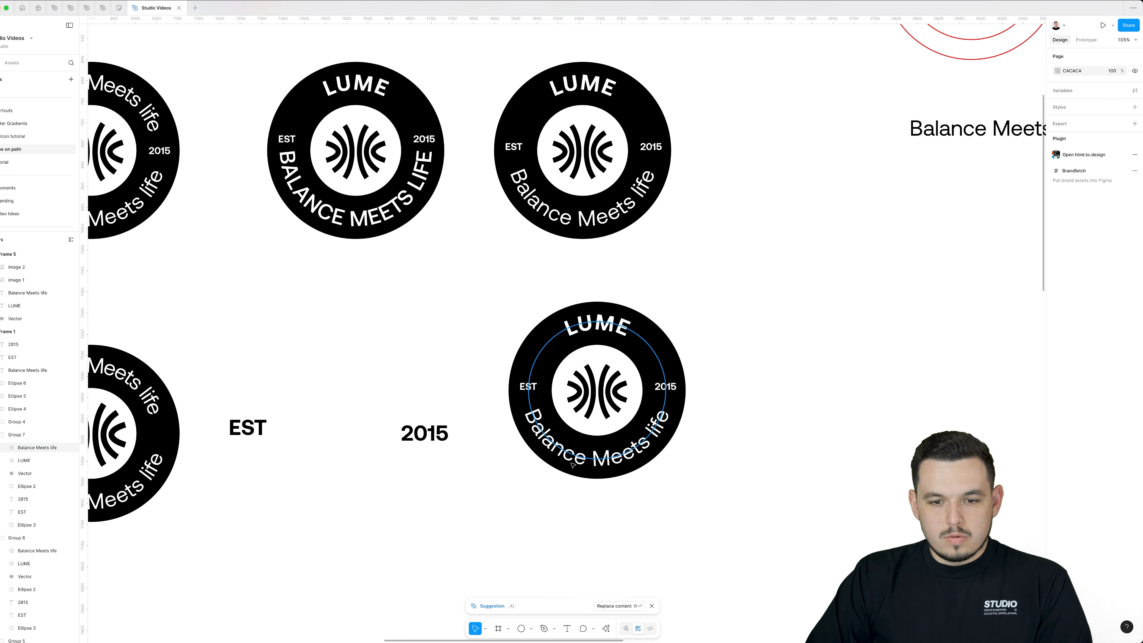
pyautogui.keyDown('super'); pyautogui.click(572, 458); pyautogui.keyUp('super')
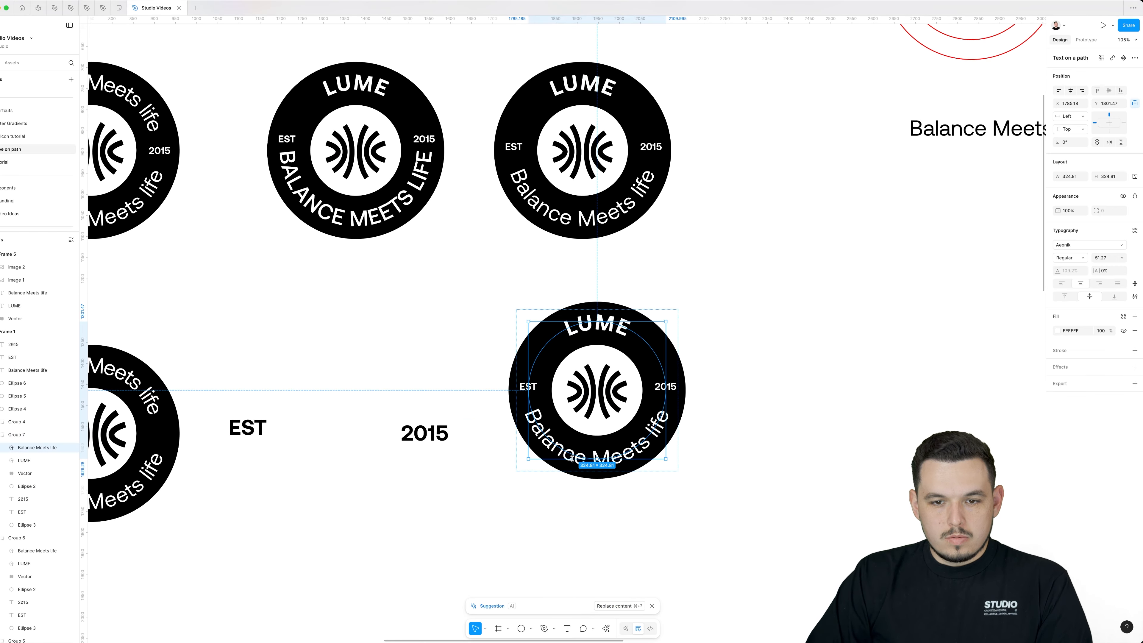
pyautogui.click(21, 460)
pyautogui.press('super+e')
pyautogui.scroll(5, 666, 343)
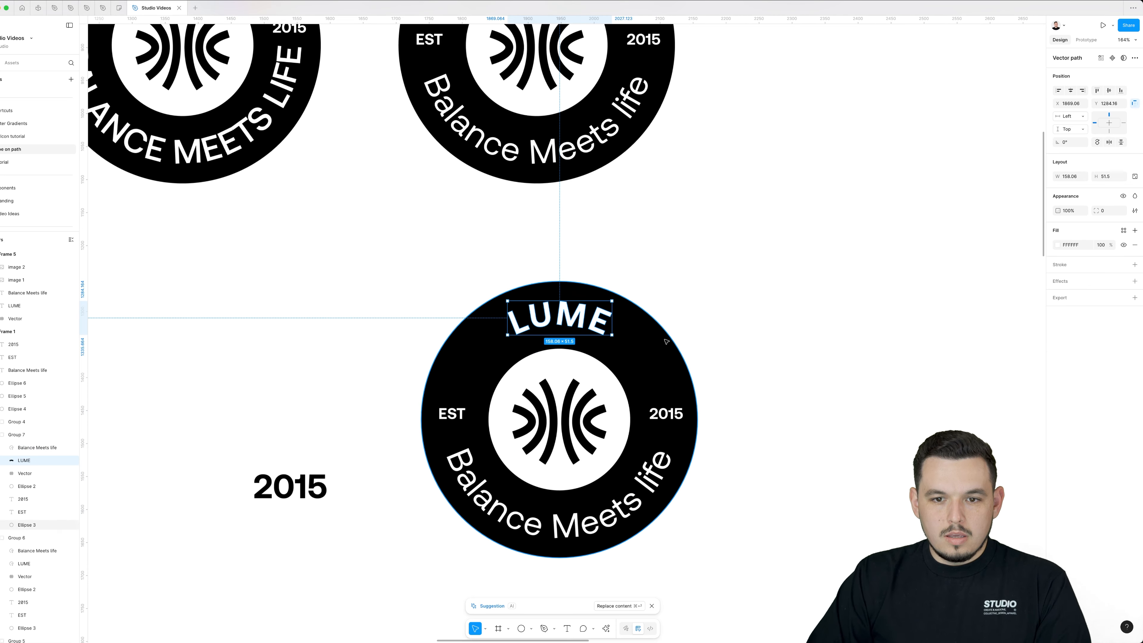
# Try justified alignment and a shifted start point for the duplicated badge's lower curved text.
pyautogui.click(761, 306)
pyautogui.scroll(-1, 761, 306)
pyautogui.keyDown('super'); pyautogui.doubleClick(648, 428); pyautogui.keyUp('super')
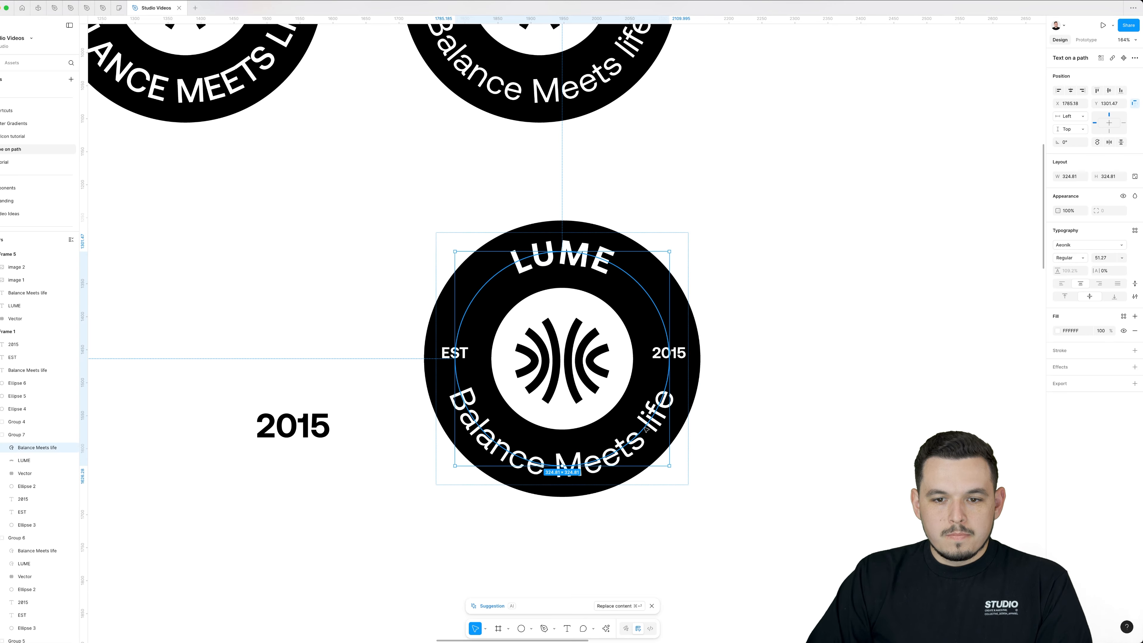
pyautogui.moveTo(548, 464); pyautogui.dragTo(440, 403)
pyautogui.press('Escape')
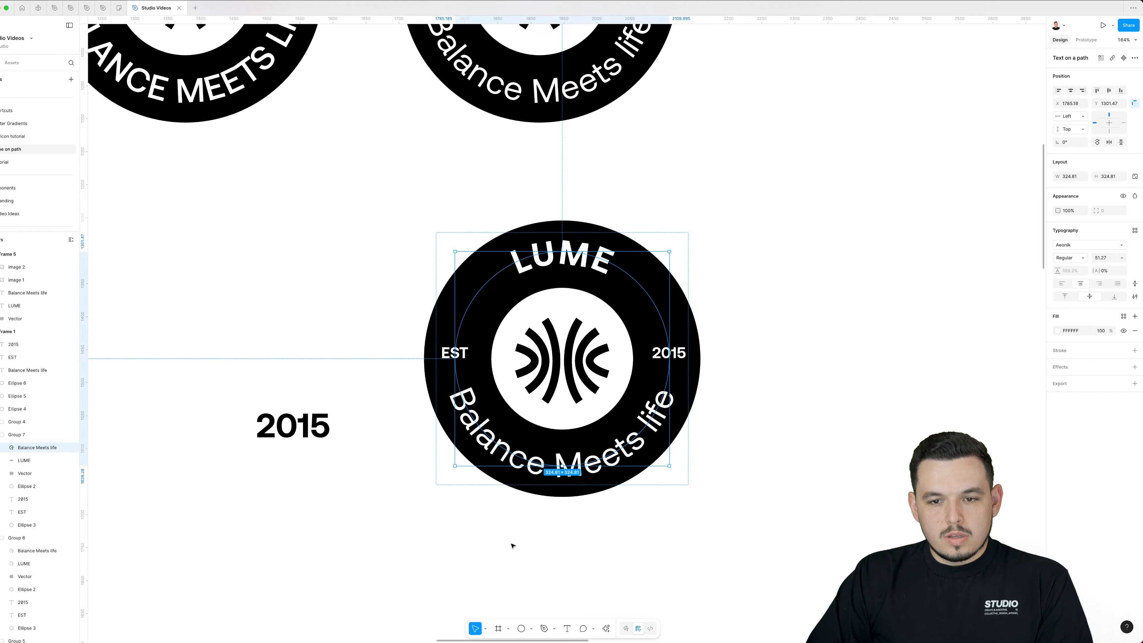
pyautogui.click(1117, 285)
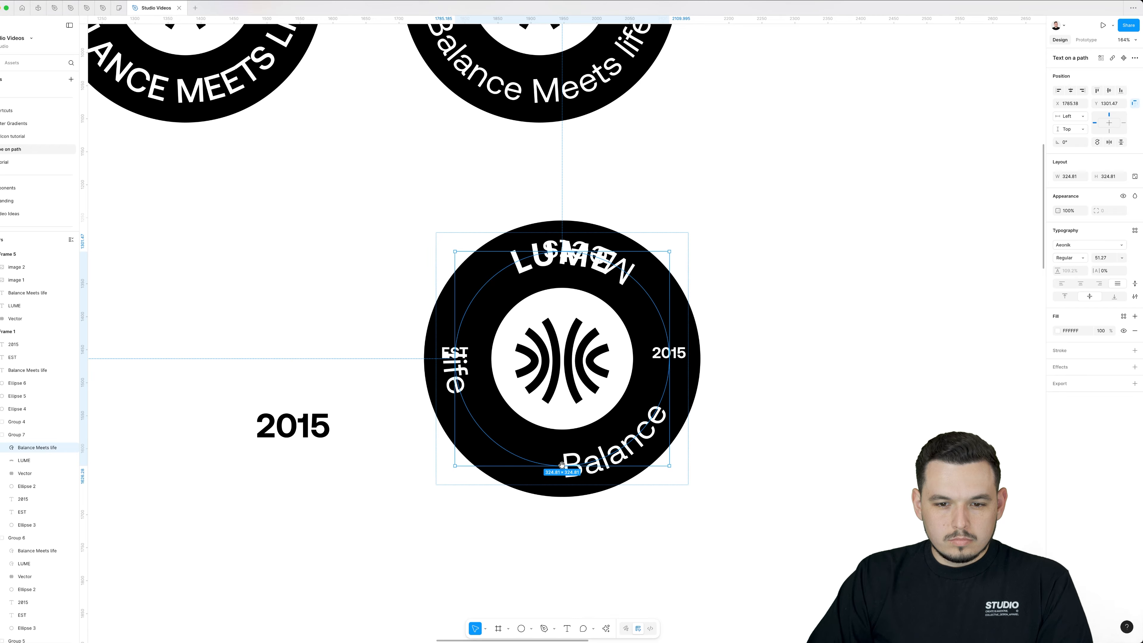
pyautogui.moveTo(562, 465); pyautogui.dragTo(468, 435)
pyautogui.press('super+z')
pyautogui.press('super+z')
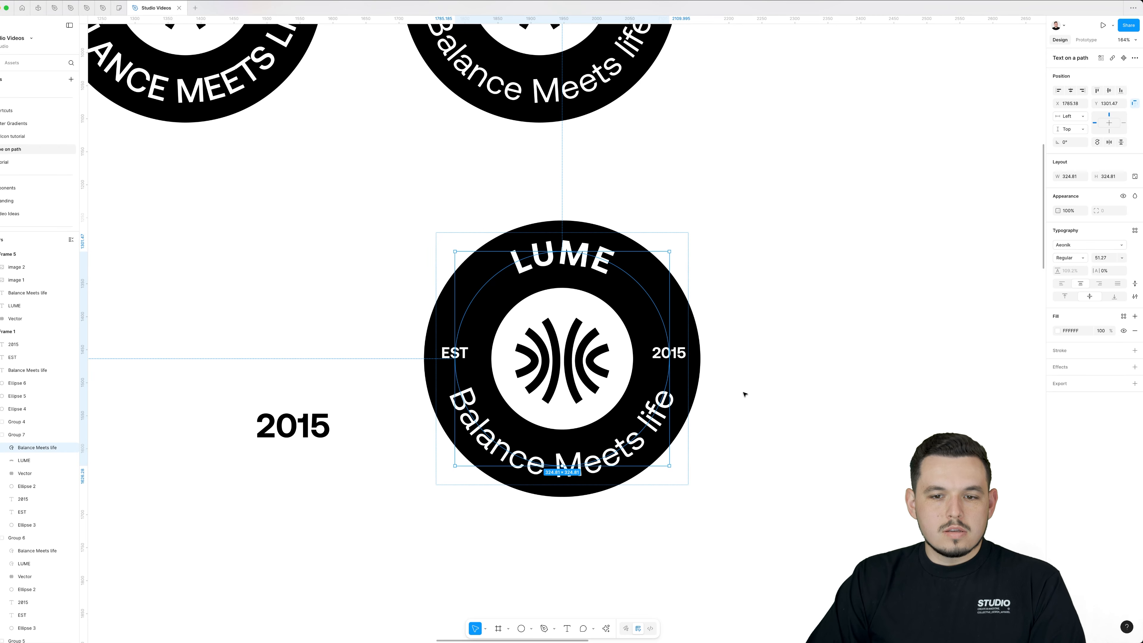
# Move the badge's 2015 label down onto the horizontal centre line and bottom-align the EST label with it.
pyautogui.click(743, 393)
pyautogui.keyDown('super'); pyautogui.click(670, 353); pyautogui.keyUp('super')
pyautogui.moveTo(671, 352); pyautogui.dragTo(671, 359)
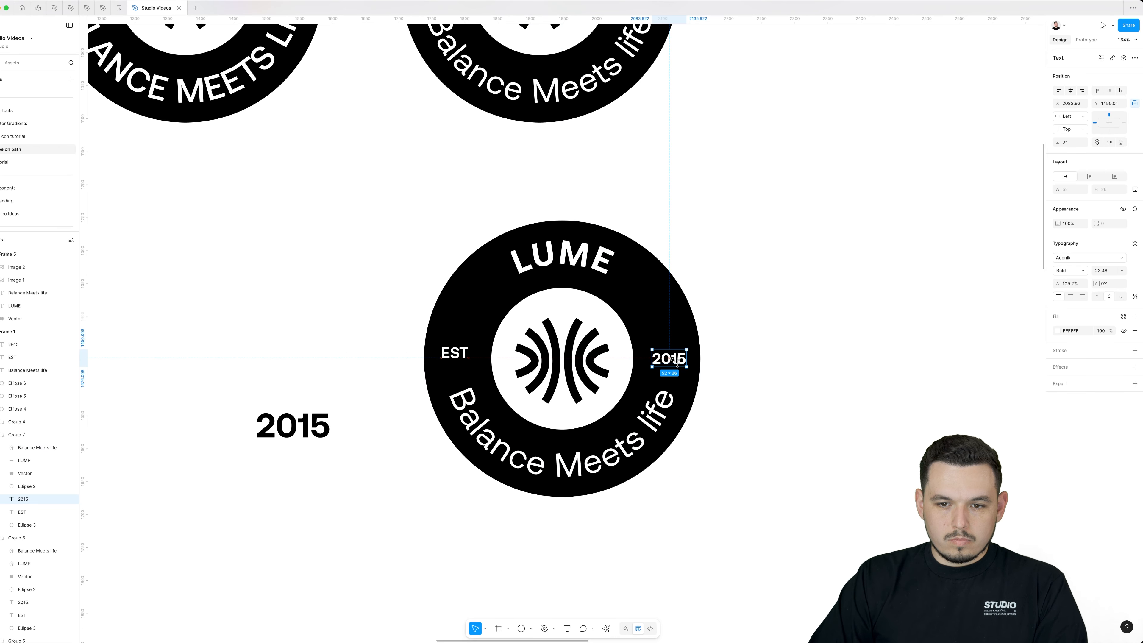
pyautogui.keyDown('shift'); pyautogui.click(448, 352); pyautogui.keyUp('shift')
pyautogui.hotkey('alt', 's')
pyautogui.click(807, 356)
pyautogui.scroll(-1, 558, 336)
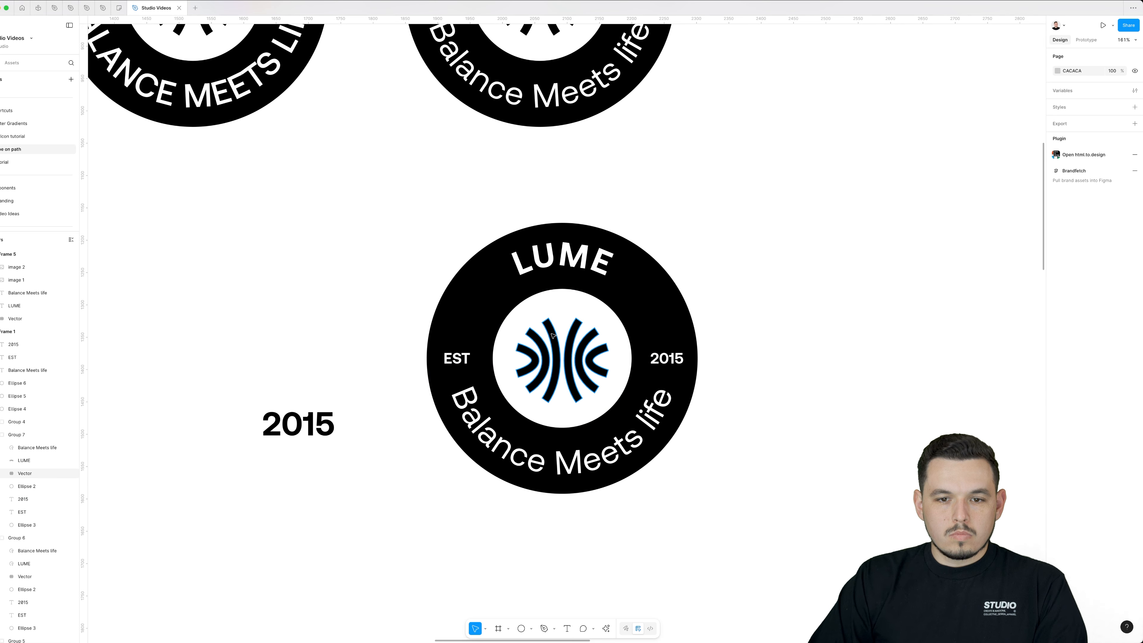
# Scale the symbol in the badge's white centre up slightly around its centre.
pyautogui.keyDown('super'); pyautogui.click(556, 336); pyautogui.keyUp('super')
pyautogui.press('k')
pyautogui.moveTo(566, 318); pyautogui.dragTo(566, 316)
pyautogui.click(648, 295)
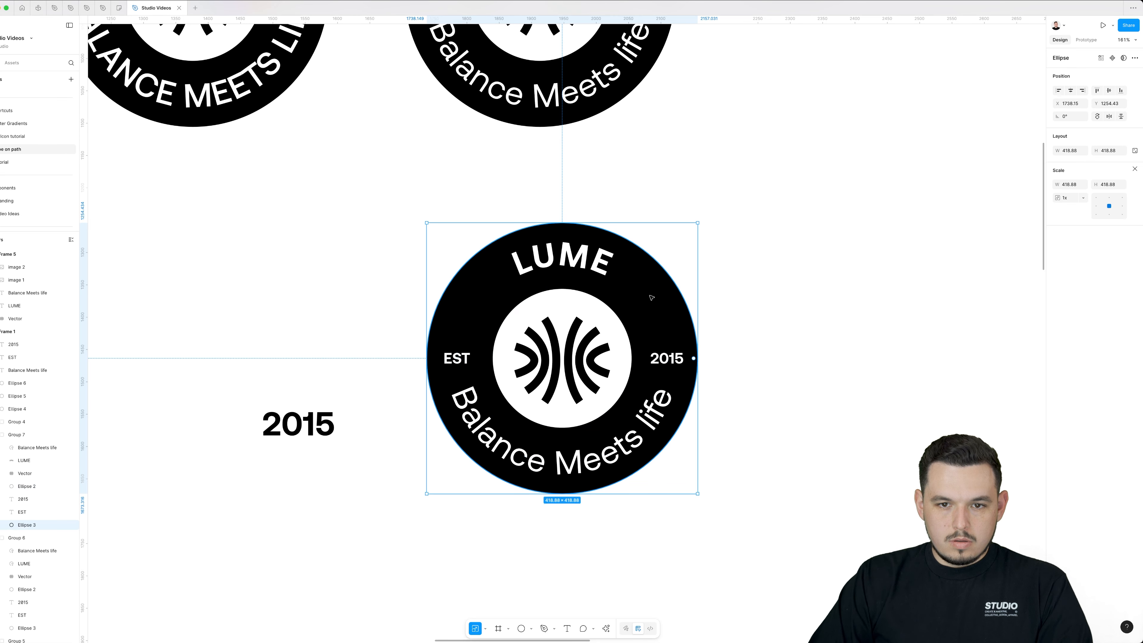
pyautogui.scroll(-1, 665, 298)
pyautogui.scroll(-5, 668, 299)
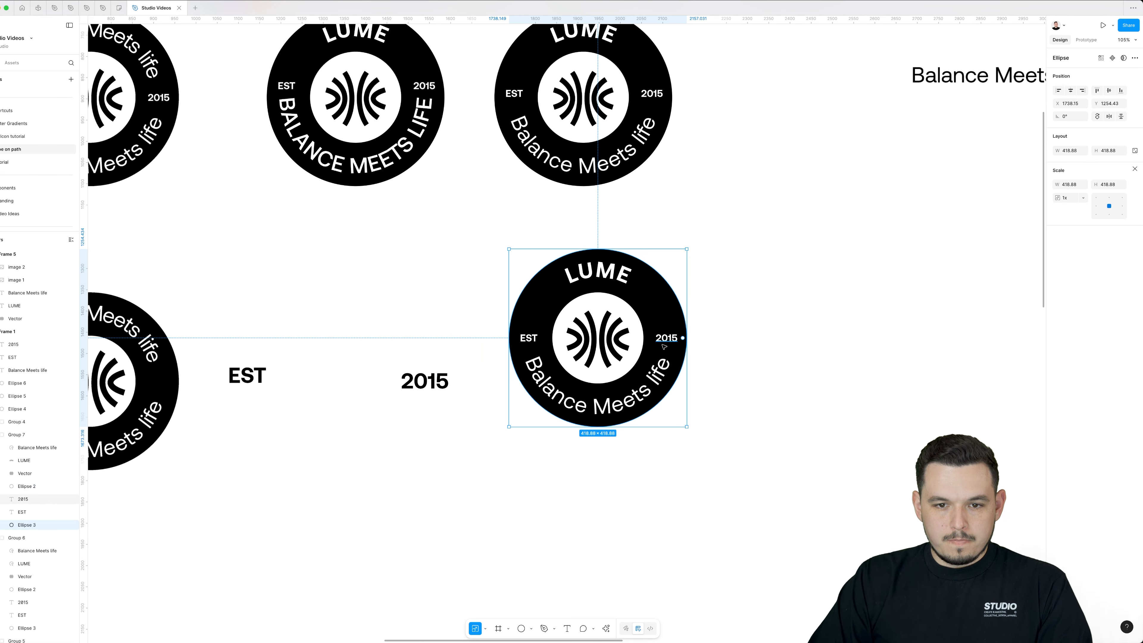
# Draw a closed wedge around the 2015 label with the Pen tool, widening outward past the ring, and swap its stroke for a fill.
pyautogui.scroll(8, 664, 347)
pyautogui.press('p')
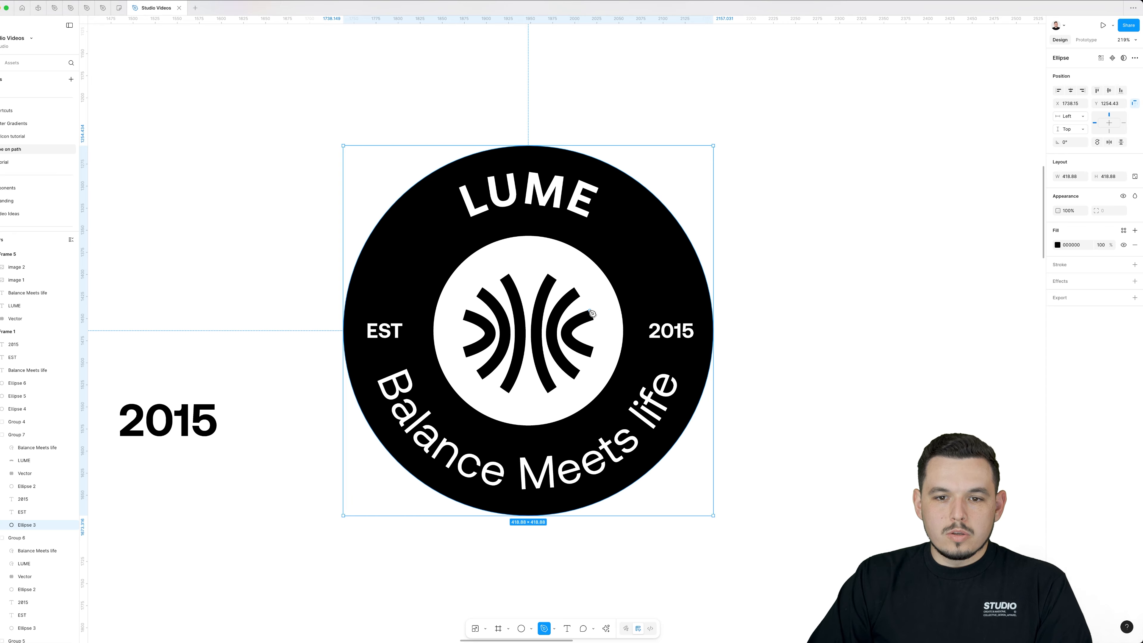
pyautogui.click(618, 303)
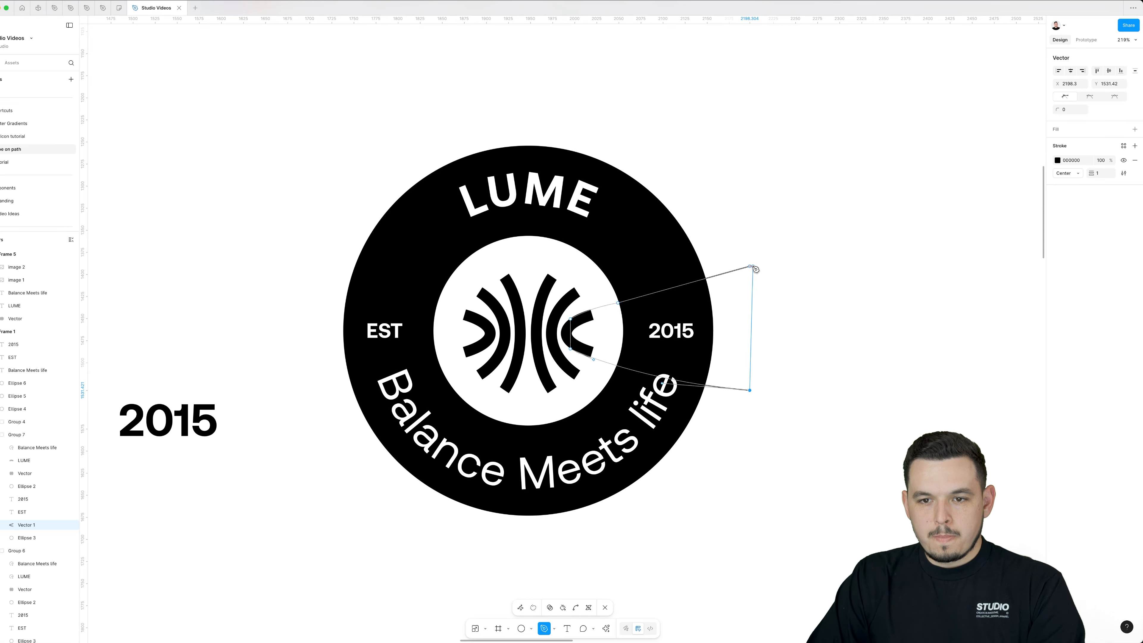
pyautogui.hotkey('shift', 'x')
pyautogui.press('Escape')
# Duplicate the badge's black outer circle and intersect the copy with the wedge shape.
pyautogui.click(640, 251)
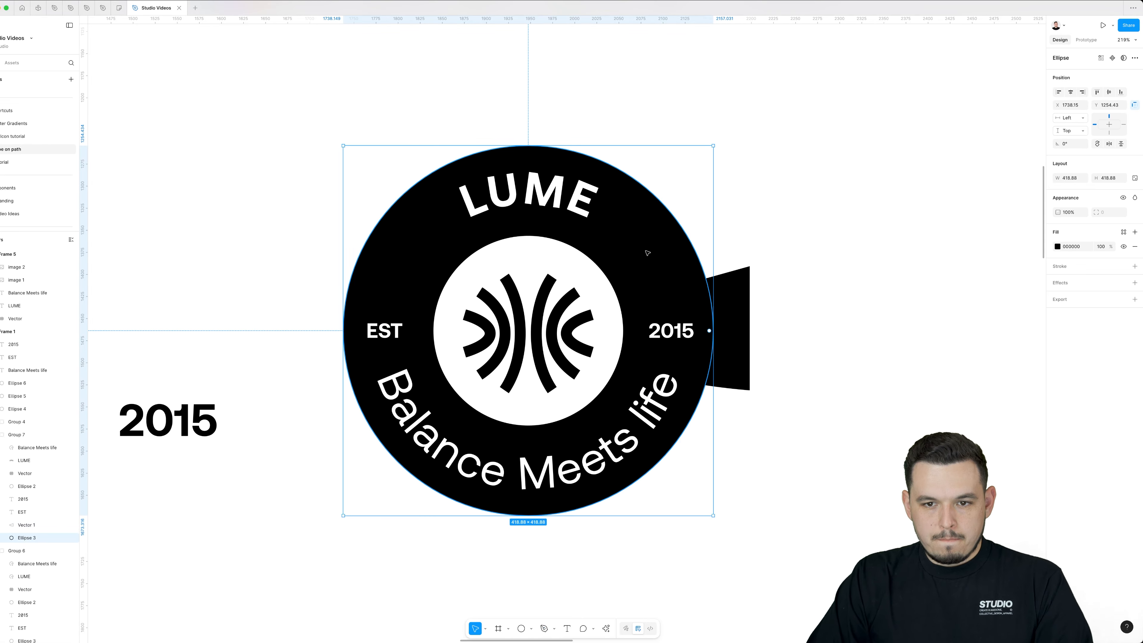
pyautogui.hotkey('ctrl', 'd')
pyautogui.keyDown('shift'); pyautogui.click(741, 281); pyautogui.keyUp('shift')
pyautogui.click(1126, 57)
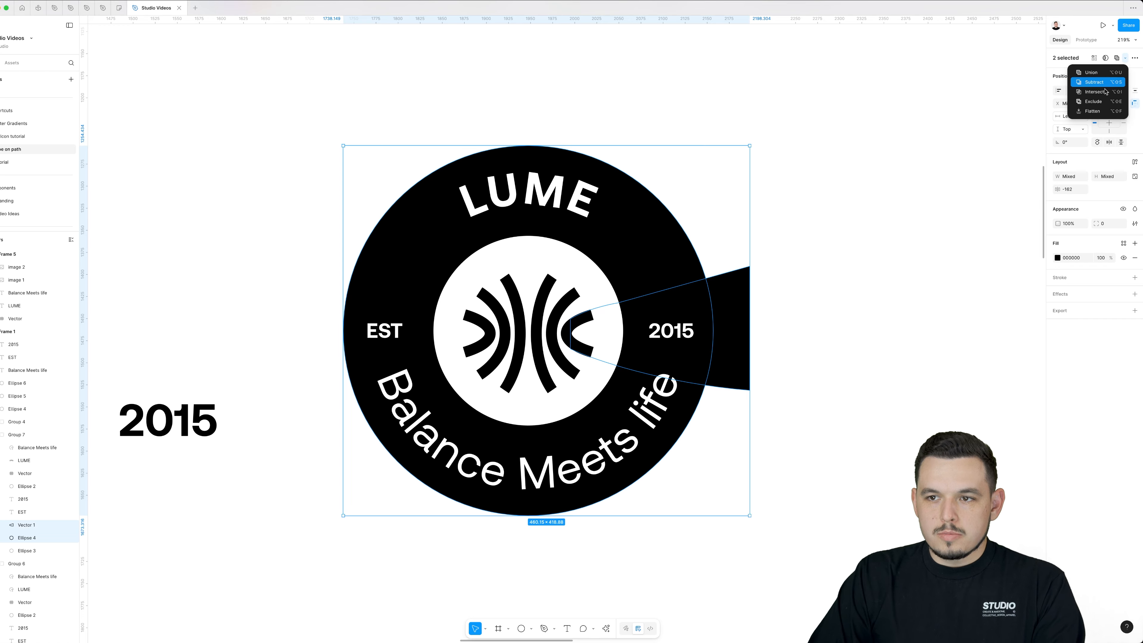
pyautogui.click(1089, 95)
# Fill the trimmed wedge behind the 2015 label with white and set its opacity to 40%.
pyautogui.click(667, 325)
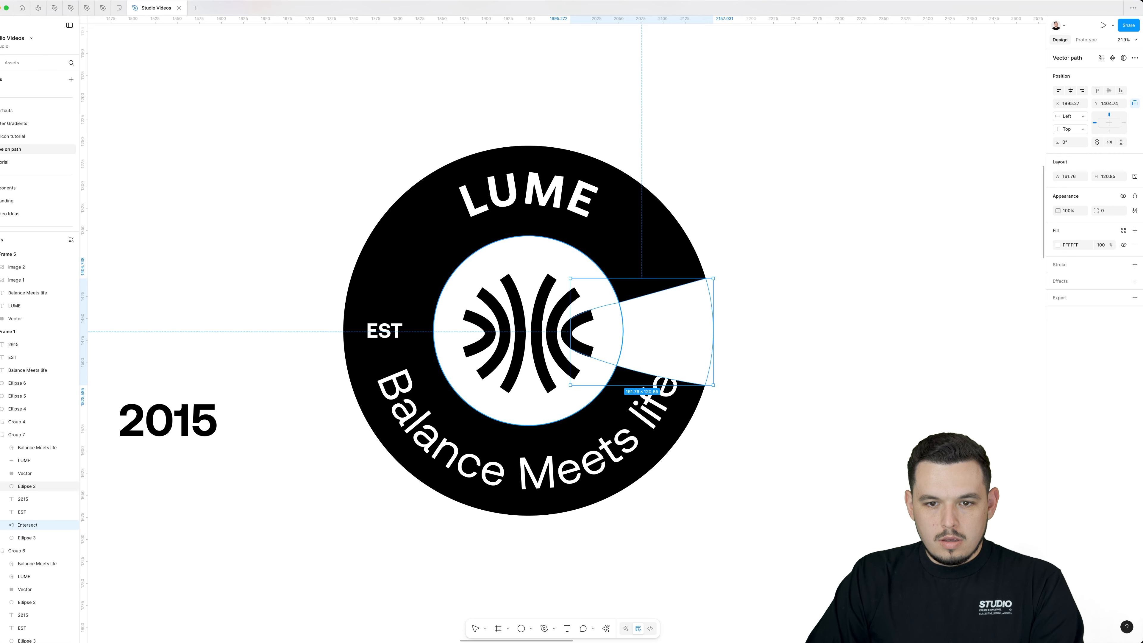
pyautogui.press('4')
pyautogui.click(835, 353)
pyautogui.click(678, 307)
pyautogui.scroll(-2, 733, 321)
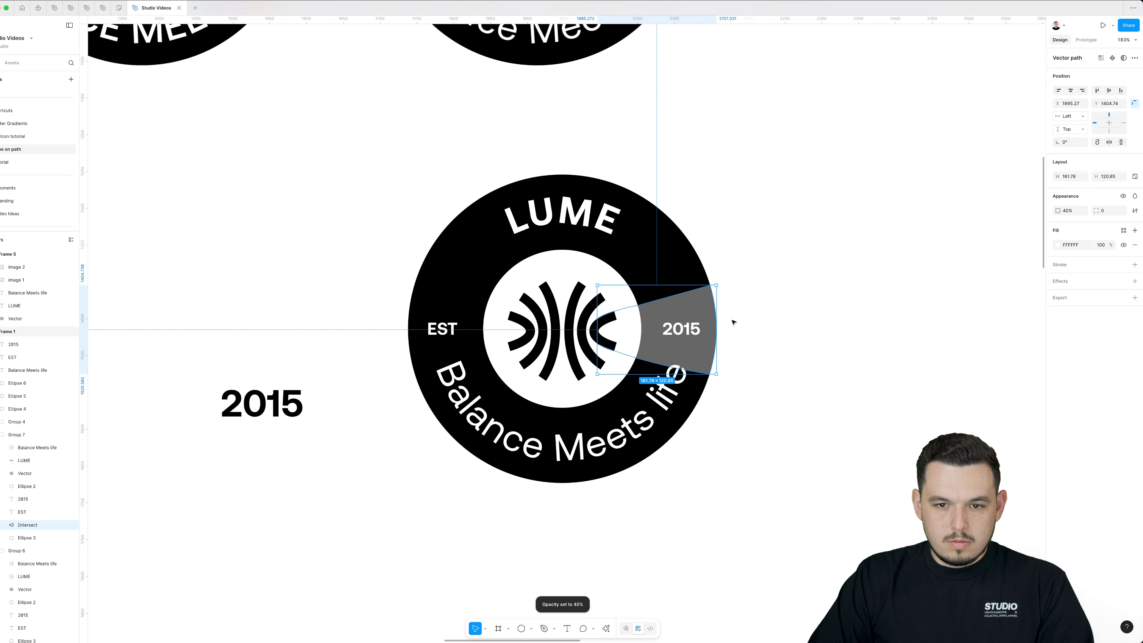
# Duplicate the wedge, mirror the copy horizontally and place it behind the EST label at the opposite edge.
pyautogui.press('super+d')
pyautogui.hotkey('shift', 'h')
pyautogui.moveTo(691, 326); pyautogui.dragTo(503, 329)
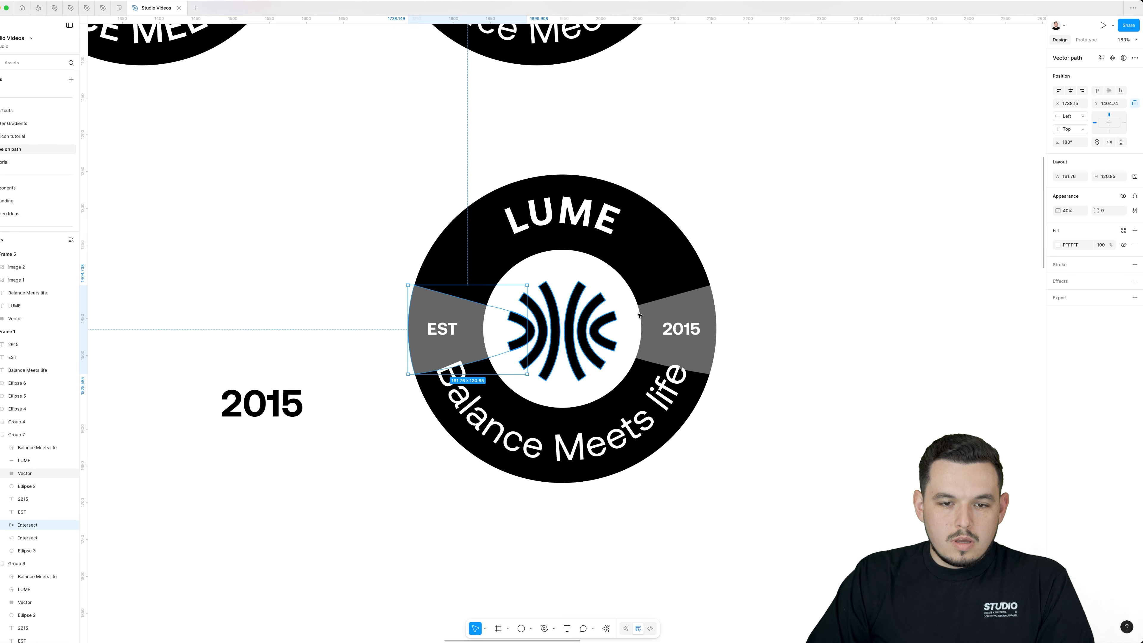
pyautogui.click(757, 304)
# Duplicate the wedge badge beside itself and set the original's lower curved text to size 45.
pyautogui.keyDown('super'); pyautogui.click(663, 398); pyautogui.keyUp('super')
pyautogui.scroll(-5, 662, 397)
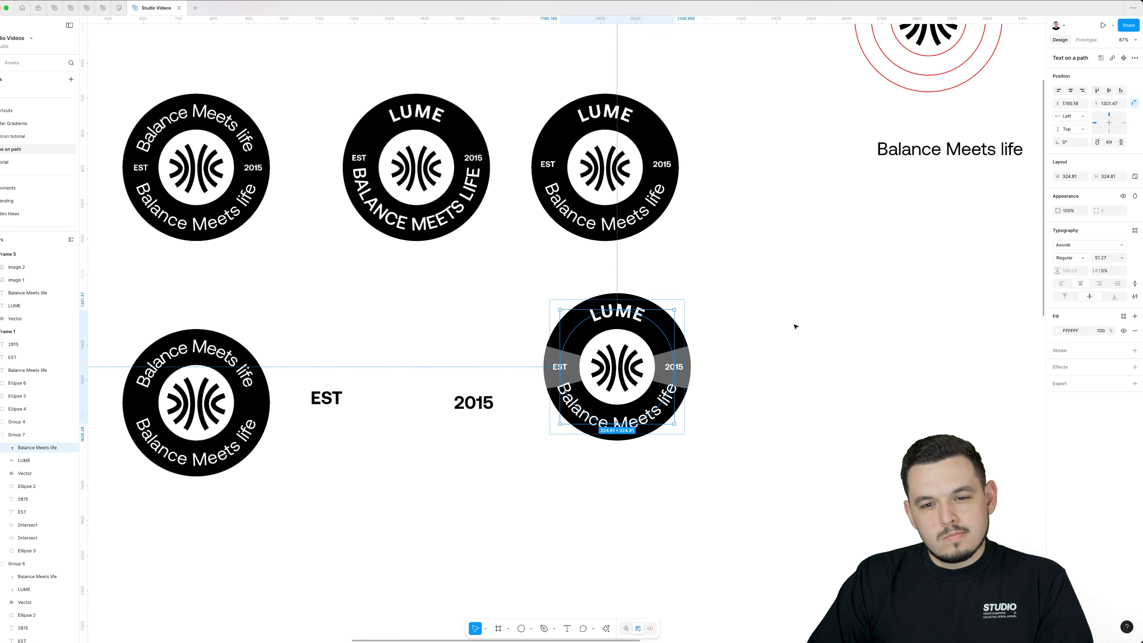
pyautogui.scroll(5, 635, 422)
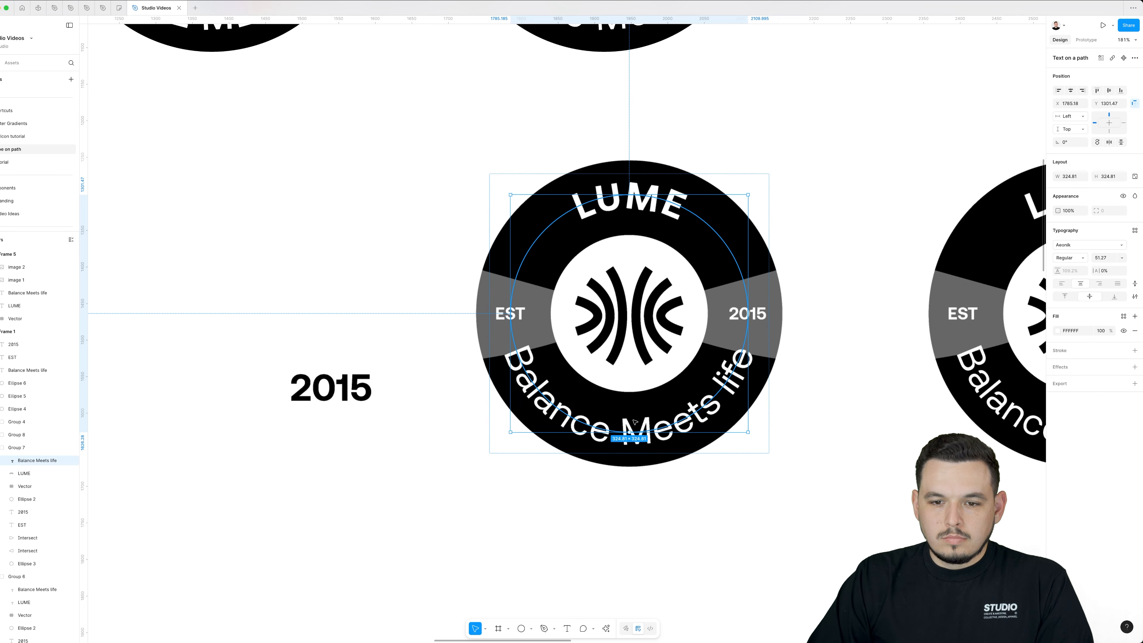
pyautogui.moveTo(1102, 258); pyautogui.dragTo(1097, 257)
# Convert both wedges to white outlines with an 8 px stroke and delete their curved edges, keeping only the diagonal divider lines.
pyautogui.click(759, 336)
pyautogui.keyDown('shift'); pyautogui.click(506, 336); pyautogui.keyUp('shift')
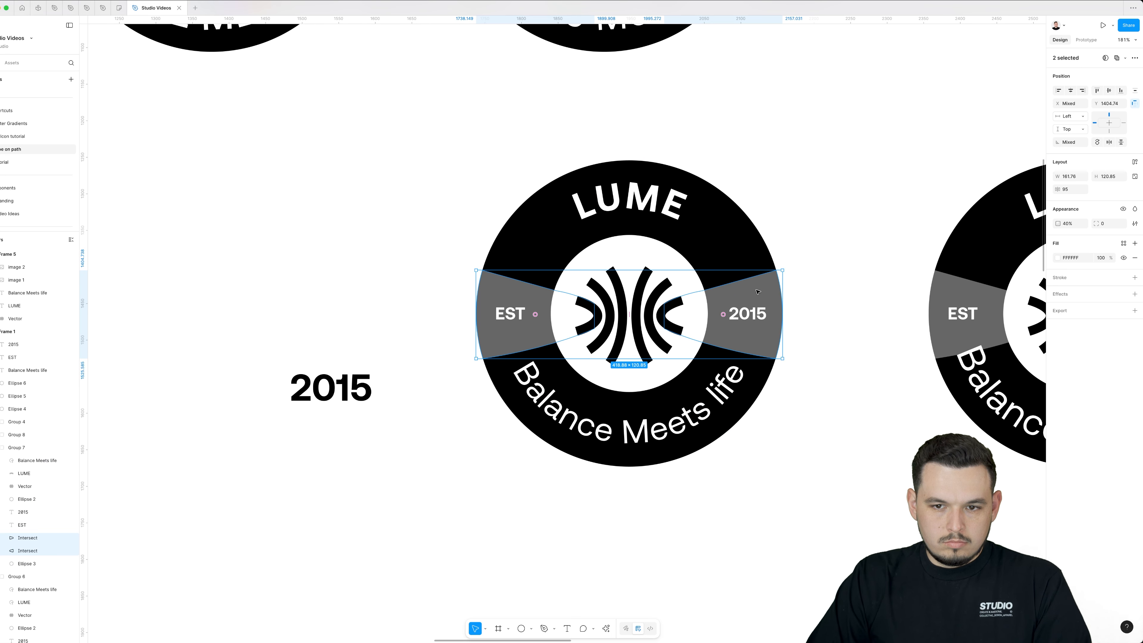
pyautogui.doubleClick(758, 336)
pyautogui.press('Delete')
pyautogui.press('Escape')
pyautogui.click(1135, 247)
pyautogui.click(1058, 261)
pyautogui.click(957, 294)
pyautogui.press('Return')
pyautogui.moveTo(830, 329); pyautogui.dragTo(716, 386)
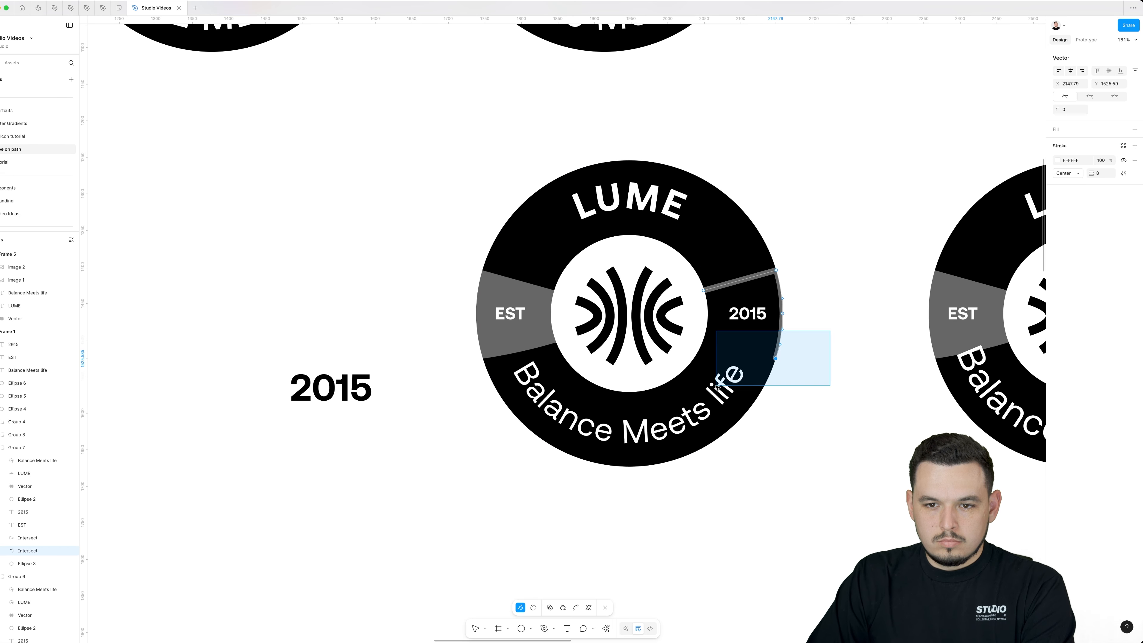
pyautogui.press('Delete')
pyautogui.press('Escape')
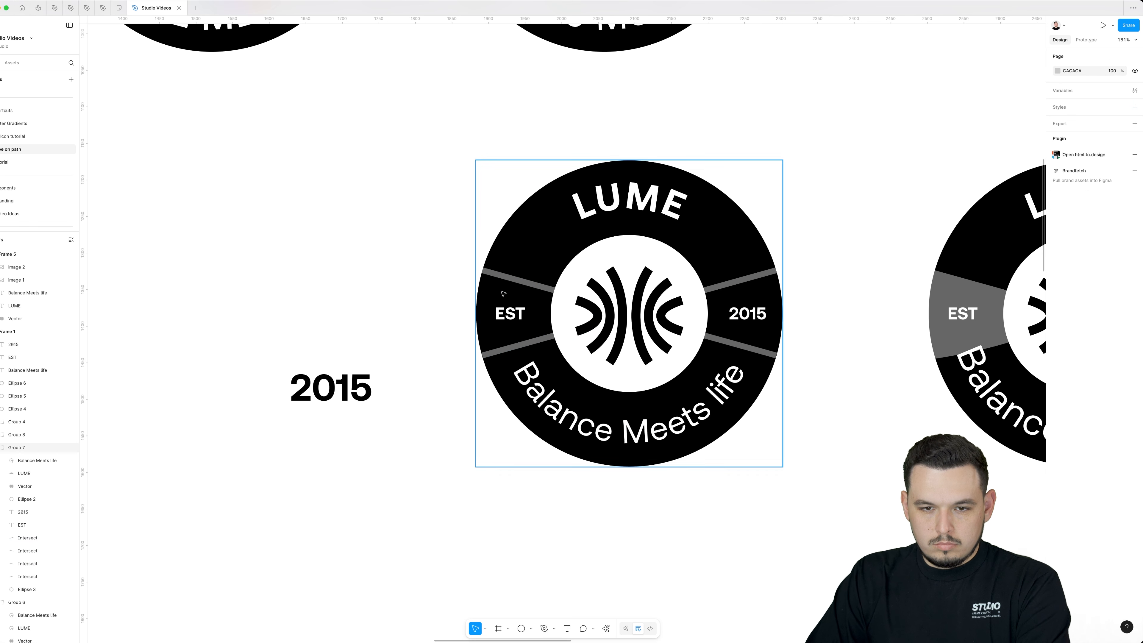
# Nudge the badge's EST and 2015 labels up 4 px together.
pyautogui.scroll(3, 728, 314)
pyautogui.keyDown('shift'); pyautogui.click(761, 314); pyautogui.keyUp('shift')
pyautogui.press('Up')
pyautogui.press('Up')
pyautogui.press('Up')
pyautogui.press('Up')
# Duplicate the white inner circle, set the copy to 20% opacity and enlarge it to about 231 px around its centre.
pyautogui.click(689, 271)
pyautogui.press('super+d')
pyautogui.press('2')
pyautogui.moveTo(648, 220); pyautogui.dragTo(648, 212)
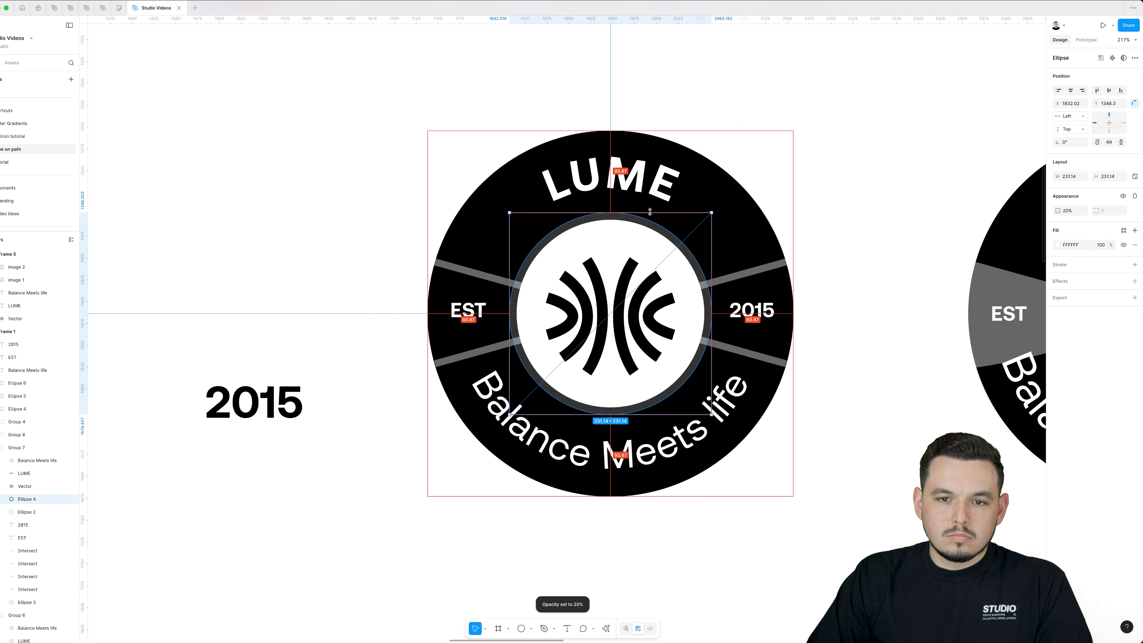
# Duplicate the badge's black outer circle and shrink the copy slightly around its centre.
pyautogui.click(738, 229)
pyautogui.press('super+d')
pyautogui.moveTo(792, 231); pyautogui.dragTo(788, 227)
pyautogui.press('super+z')
pyautogui.click(833, 248)
# Move the loose 2015 label below the loose EST label, and duplicate the divider-line badge directly below itself.
pyautogui.scroll(-6, 819, 248)
pyautogui.moveTo(637, 281); pyautogui.dragTo(561, 310)
pyautogui.scroll(4, 721, 270)
pyautogui.click(697, 362)
pyautogui.moveTo(698, 363); pyautogui.dragTo(698, 623)
pyautogui.scroll(-5, 697, 442)
# Delete LUME from the new lower badge, duplicate its lower curved text and slide the copy around to the ring's upper half.
pyautogui.click(725, 442)
pyautogui.keyDown('super'); pyautogui.click(597, 321); pyautogui.keyUp('super')
pyautogui.press('Delete')
pyautogui.keyDown('super'); pyautogui.click(648, 470); pyautogui.keyUp('super')
pyautogui.press('super+d')
pyautogui.moveTo(597, 485); pyautogui.dragTo(548, 442)
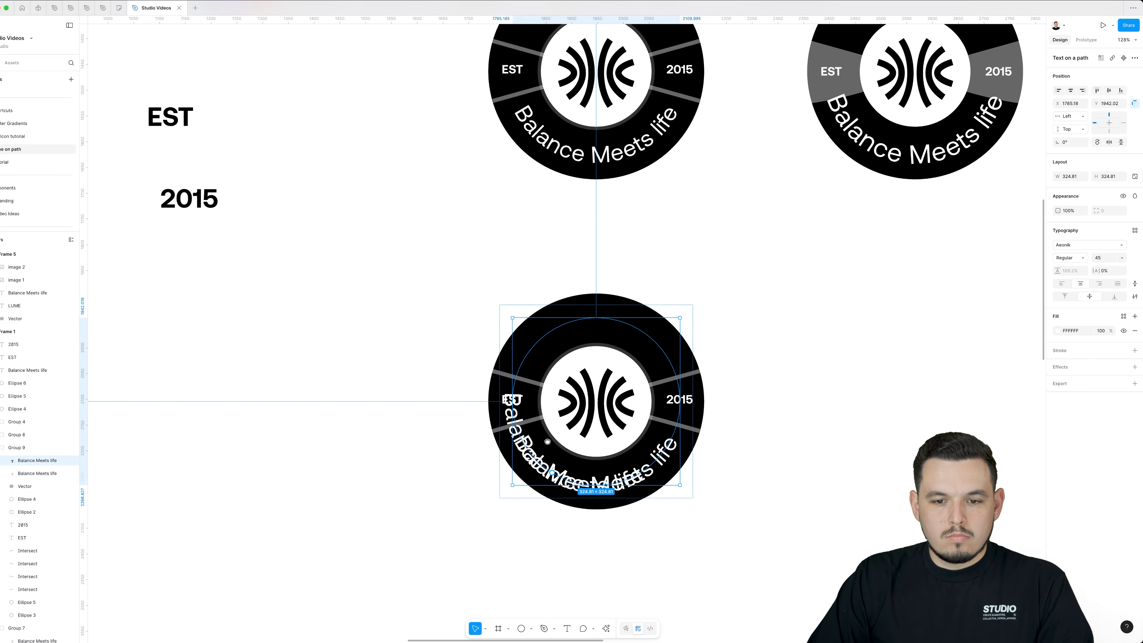
pyautogui.click(810, 288)
# Paste a copy of the straight LUME text, scale it down to about 81 × 34 and place it beside the new badge.
pyautogui.scroll(-2, 653, 324)
pyautogui.scroll(-5, 652, 324)
pyautogui.click(356, 77)
pyautogui.press('super+c')
pyautogui.press('super+v')
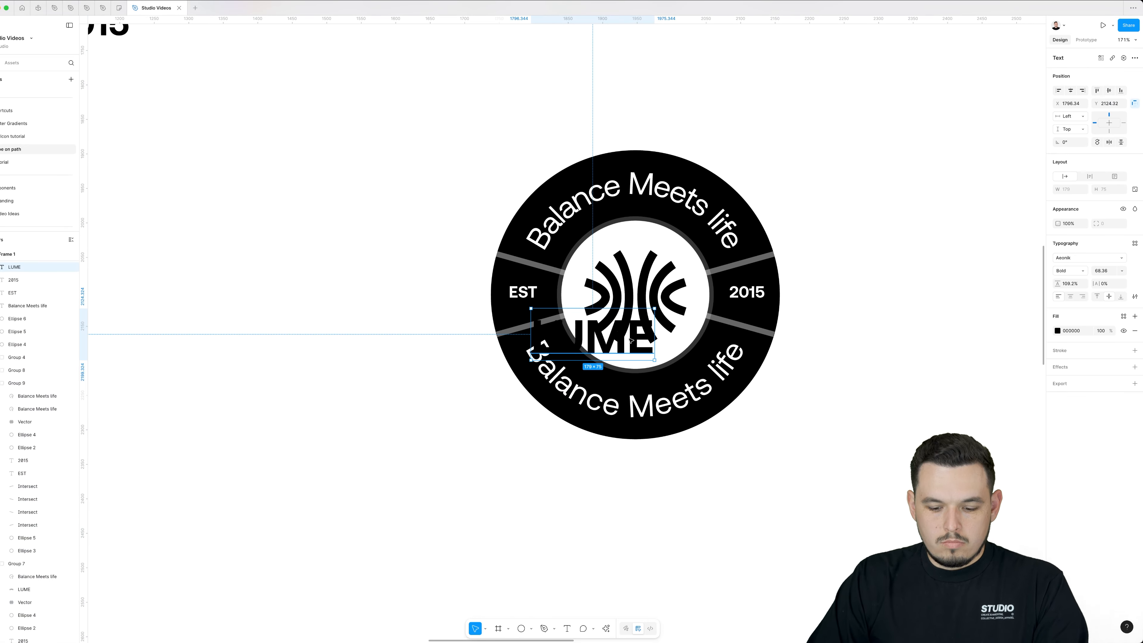
pyautogui.press('k')
pyautogui.moveTo(531, 309); pyautogui.dragTo(602, 336)
pyautogui.keyDown('super'); pyautogui.click(644, 323); pyautogui.keyUp('super')
pyautogui.moveTo(687, 344); pyautogui.dragTo(885, 352)
pyautogui.hscroll(2, 885, 352)
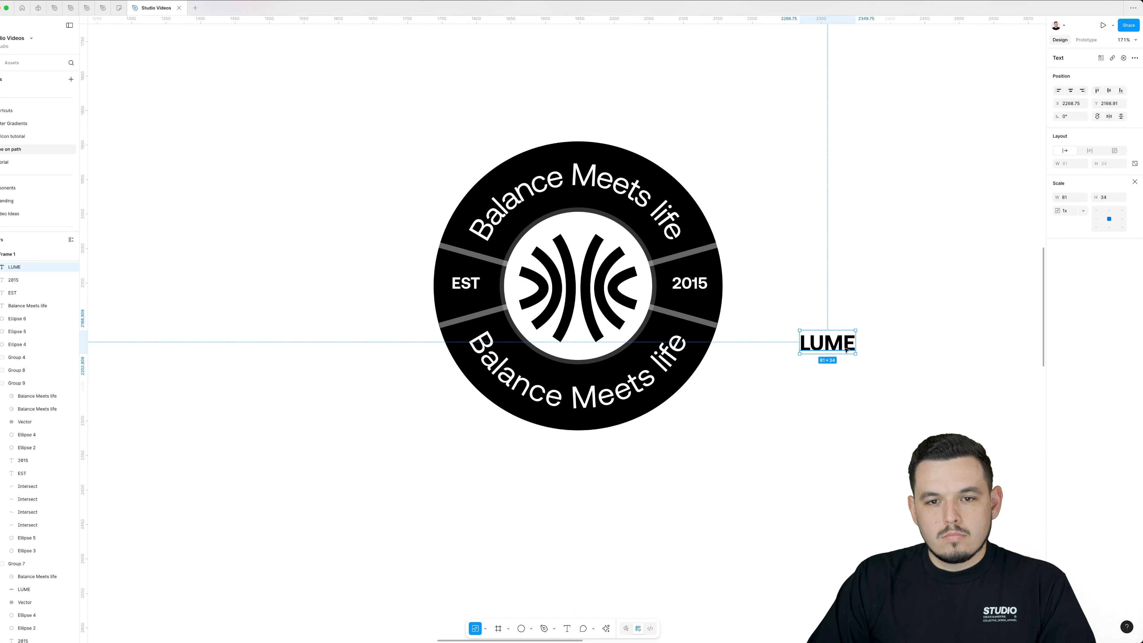
# Resize the new badge's centre symbol and align it vertically with the centre of the white circle.
pyautogui.keyDown('super'); pyautogui.click(607, 288); pyautogui.keyUp('super')
pyautogui.moveTo(633, 284); pyautogui.dragTo(578, 333)
pyautogui.keyDown('shift'); pyautogui.click(632, 253); pyautogui.keyUp('shift')
pyautogui.click(1110, 90)
pyautogui.click(766, 279)
# Draw a grey square about 106 × 106 beside the badge and duplicate it into an evenly spaced column of four.
pyautogui.scroll(-8, 766, 278)
pyautogui.press('r')
pyautogui.press('super+d')
pyautogui.press('super+d')
# Copy the cyclist and silhouette photos and paste them below the column of grey squares.
pyautogui.scroll(-5, 405, 316)
pyautogui.click(293, 187)
pyautogui.keyDown('shift'); pyautogui.click(358, 186); pyautogui.keyUp('shift')
pyautogui.press('super+c')
pyautogui.press('super+v')
pyautogui.moveTo(699, 477); pyautogui.dragTo(640, 517)
# Fill the four squares with purple, blue, dark navy and light blue sampled from the two photos.
pyautogui.click(574, 187)
pyautogui.press('i')
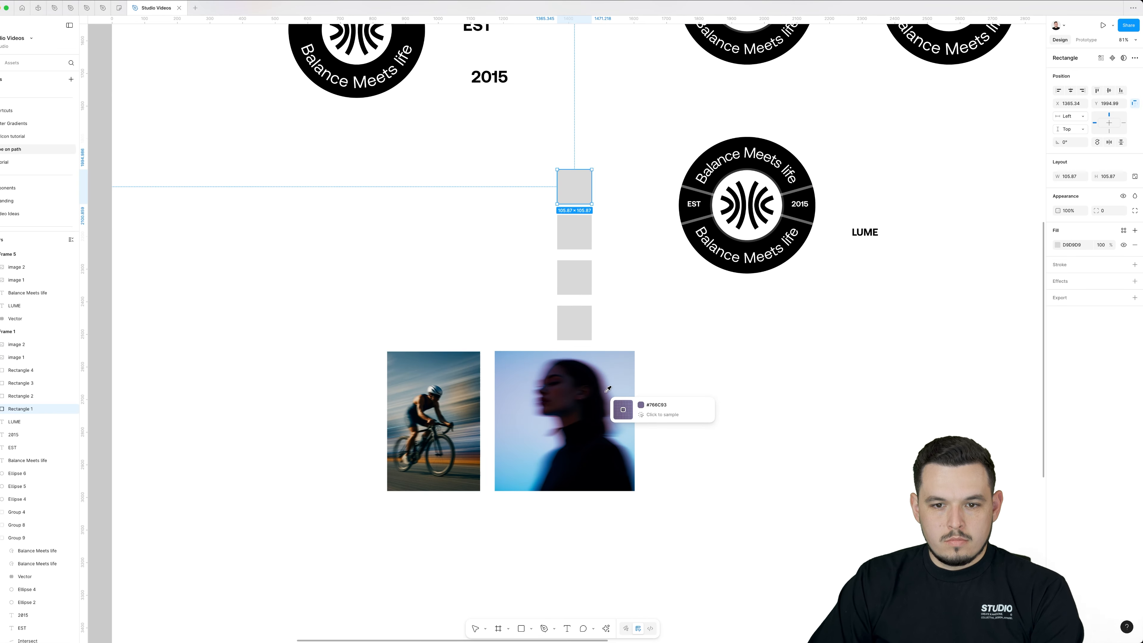
pyautogui.click(608, 392)
pyautogui.click(574, 279)
pyautogui.press('i')
pyautogui.click(556, 456)
pyautogui.click(575, 322)
pyautogui.press('i')
pyautogui.click(522, 405)
# Move the small LUME text below the badge, and fill the badge's ring with the purple sampled from the first square.
pyautogui.moveTo(740, 273); pyautogui.dragTo(633, 366)
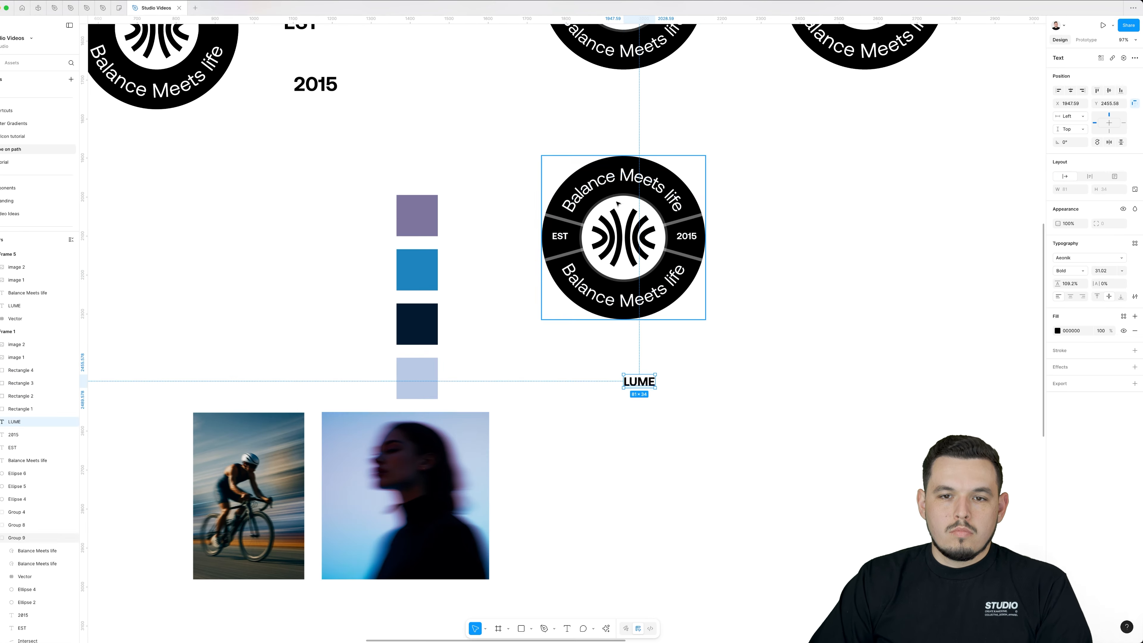
pyautogui.keyDown('super'); pyautogui.click(585, 193); pyautogui.keyUp('super')
pyautogui.click(417, 215)
# Fill the badge's outermost circle with the dark navy sampled from the third square and adjust its shade to 1A142E.
pyautogui.keyDown('super'); pyautogui.click(693, 197); pyautogui.keyUp('super')
pyautogui.press('i')
pyautogui.click(417, 325)
pyautogui.click(1058, 245)
pyautogui.moveTo(979, 309); pyautogui.dragTo(1003, 345)
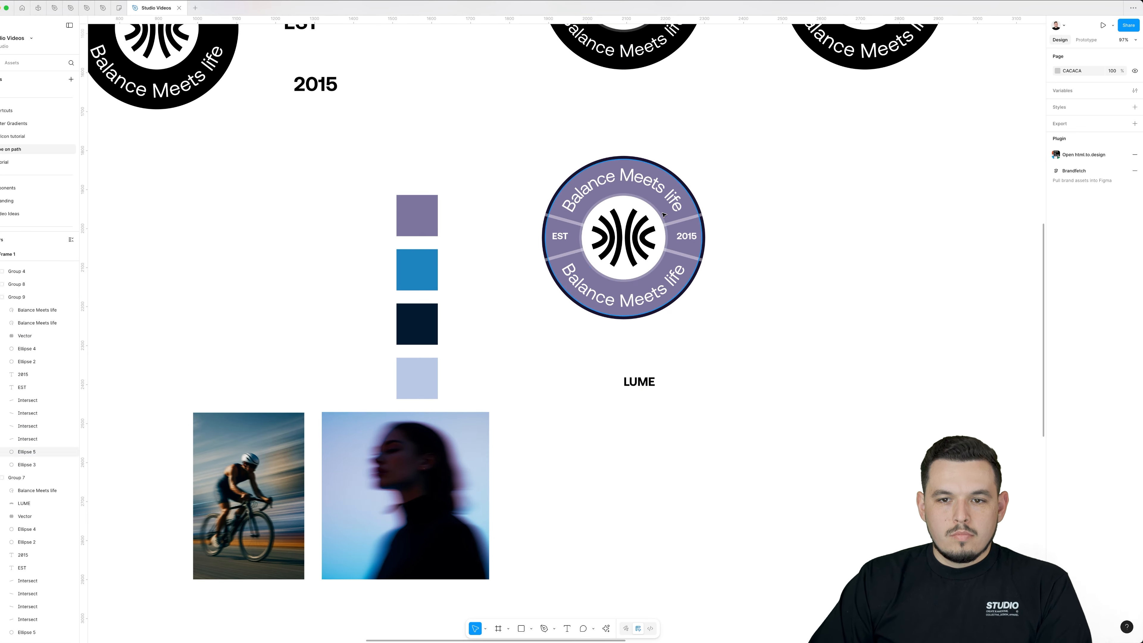
# Set the badge's inner halo circle to 100% opacity and recolour the centre dark purple with a white symbol.
pyautogui.keyDown('super'); pyautogui.click(662, 220); pyautogui.keyUp('super')
pyautogui.press('0')
pyautogui.keyDown('super'); pyautogui.click(634, 225); pyautogui.keyUp('super')
pyautogui.scroll(5, 703, 226)
# Set the badge's four divider lines to 100% opacity and colour them with the outer ring's dark 1A142E.
pyautogui.keyDown('super'); pyautogui.click(404, 212); pyautogui.keyUp('super')
pyautogui.keyDown('shift'); pyautogui.keyDown('super'); pyautogui.click(664, 212); pyautogui.keyUp('super'); pyautogui.keyUp('shift')
pyautogui.keyDown('shift'); pyautogui.keyDown('super'); pyautogui.click(663, 289); pyautogui.keyUp('super'); pyautogui.keyUp('shift')
pyautogui.keyDown('shift'); pyautogui.keyDown('super'); pyautogui.click(404, 289); pyautogui.keyUp('super'); pyautogui.keyUp('shift')
pyautogui.press('0')
pyautogui.press('i')
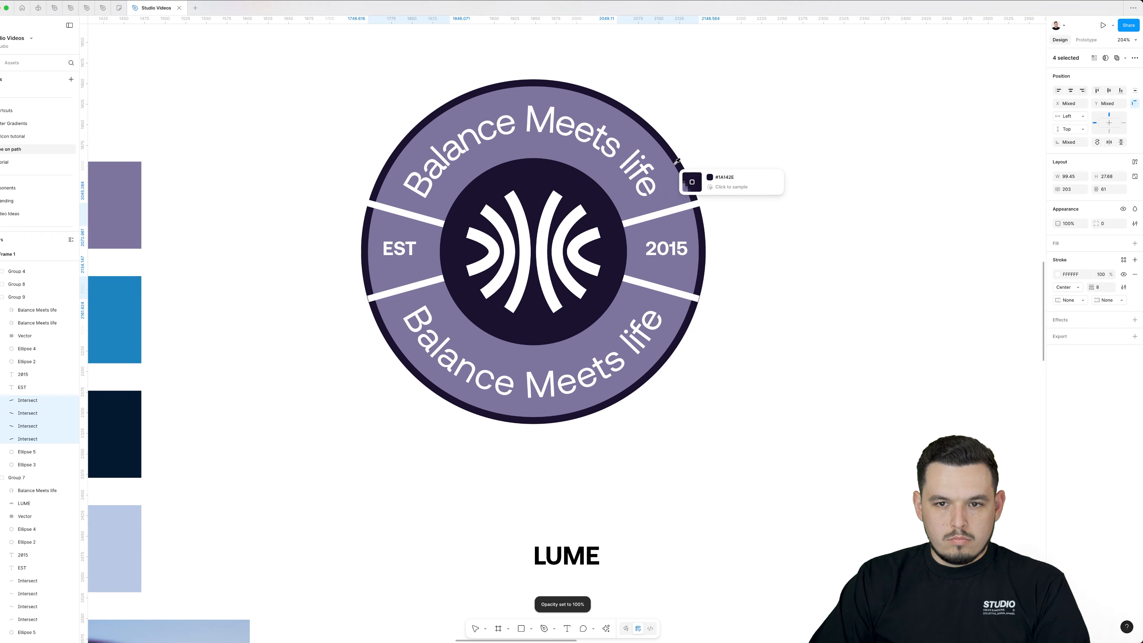
pyautogui.click(678, 165)
# Colour the badge's EST and 2015 labels with the dark 1A142E sampled from a divider line.
pyautogui.scroll(5, 648, 268)
pyautogui.keyDown('super'); pyautogui.click(547, 241); pyautogui.keyUp('super')
pyautogui.keyDown('shift'); pyautogui.keyDown('super'); pyautogui.click(911, 238); pyautogui.keyUp('super'); pyautogui.keyUp('shift')
pyautogui.press('i')
pyautogui.click(842, 243)
# Duplicate the purple badge beside itself, and place the four colour squares as a group beyond the copy.
pyautogui.scroll(-5, 945, 258)
pyautogui.moveTo(778, 164); pyautogui.dragTo(503, 336)
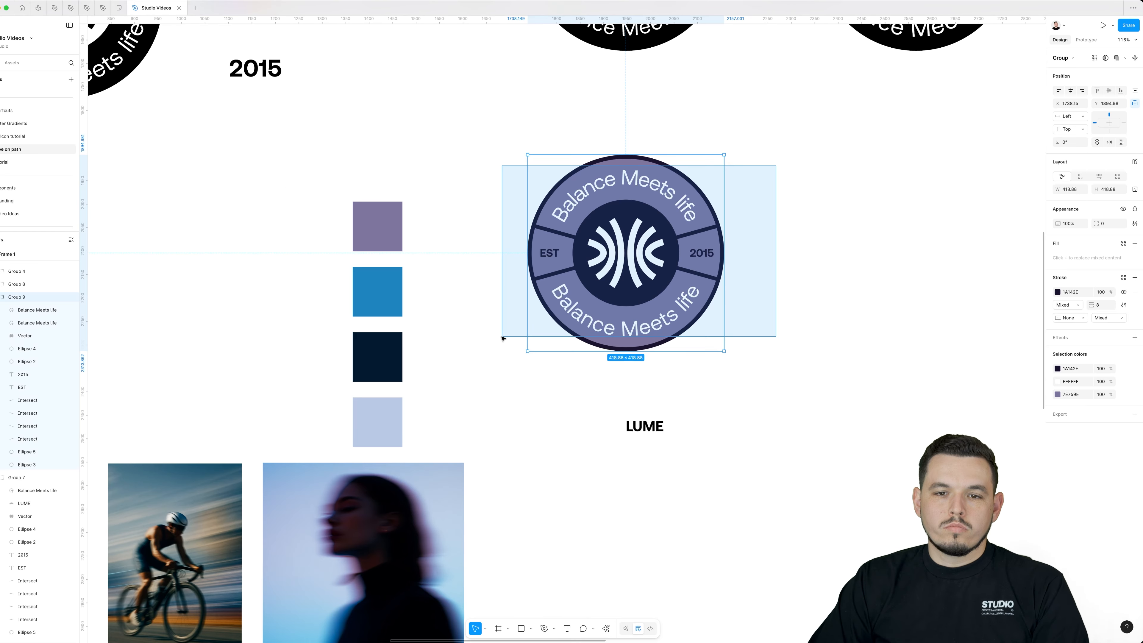
pyautogui.moveTo(483, 265); pyautogui.dragTo(649, 266)
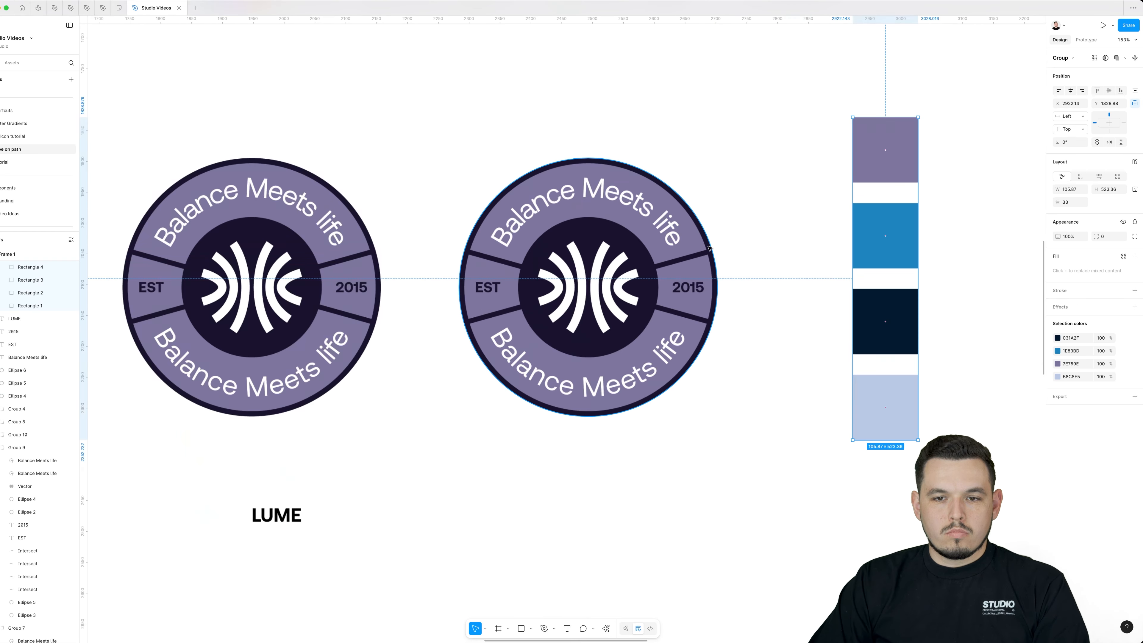
# Draw a closed four-point Pen shape over the duplicate badge's 2015 segment, following its divider lines and outer ring.
pyautogui.scroll(5, 733, 262)
pyautogui.press('p')
pyautogui.click(491, 259)
pyautogui.click(658, 211)
pyautogui.click(672, 322)
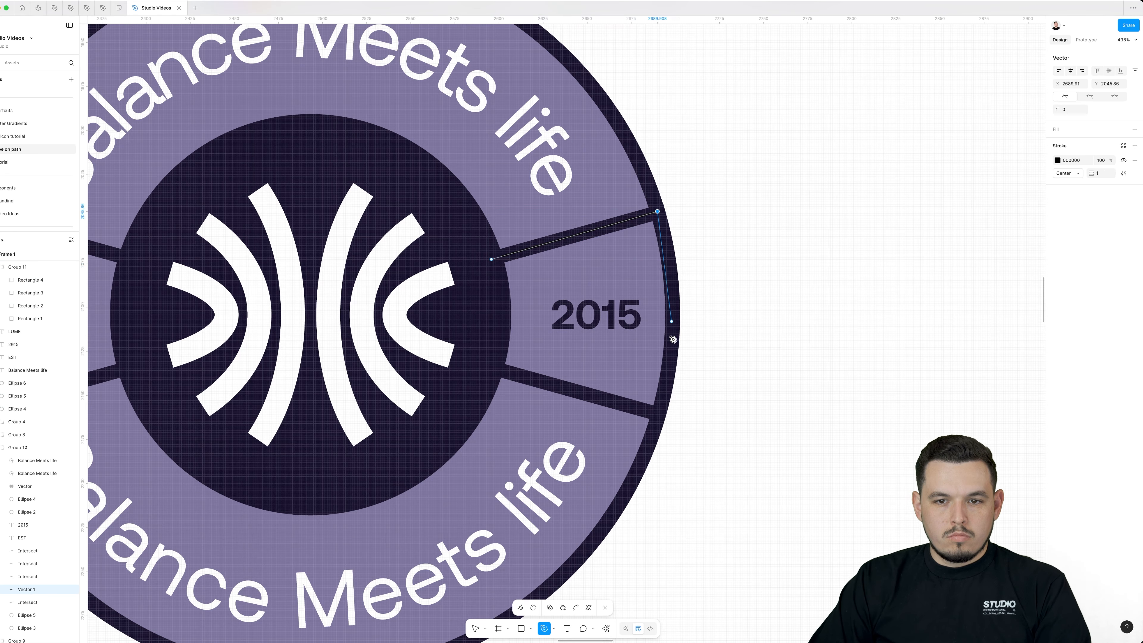
pyautogui.click(491, 260)
# Swap the wedge's stroke to a fill, and place a horizontally flipped copy over the badge's EST segment.
pyautogui.scroll(-5, 506, 261)
pyautogui.press('Escape')
pyautogui.hotkey('shift', 'x')
pyautogui.moveTo(552, 270); pyautogui.dragTo(200, 265)
pyautogui.hotkey('shift', 'h')
pyautogui.scroll(-2, 193, 256)
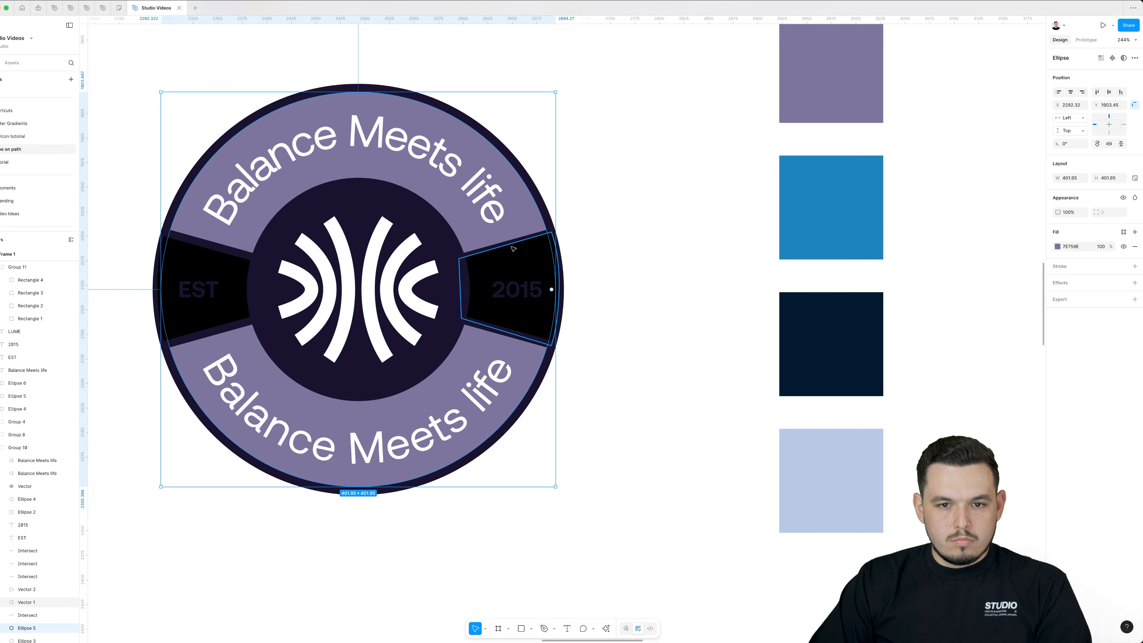
# Intersect the two wedges with the ring shape and fill the result with 1E83BD from the blue square.
pyautogui.keyDown('super'); pyautogui.click(516, 249); pyautogui.keyUp('super')
pyautogui.keyDown('shift'); pyautogui.keyDown('super'); pyautogui.click(199, 257); pyautogui.keyUp('super'); pyautogui.keyUp('shift')
pyautogui.hotkey('alt', 'shift', 'i')
pyautogui.press('i')
pyautogui.click(845, 225)
pyautogui.moveTo(527, 260); pyautogui.dragTo(564, 260)
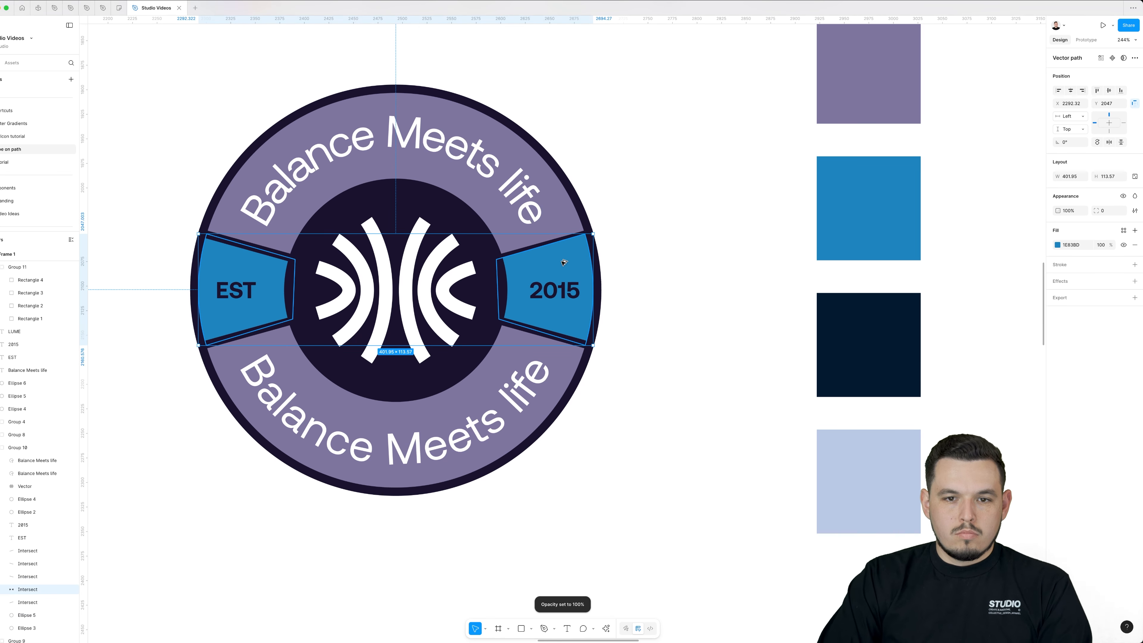
# Recolour the EST and 2015 segments with light blue from the lightest colour square.
pyautogui.press('i')
pyautogui.click(853, 469)
pyautogui.click(706, 371)
pyautogui.moveTo(706, 371); pyautogui.dragTo(737, 379)
# Give the badge's ring a diagonal linear gradient from purple 7E759E to the light blue square's colour.
pyautogui.keyDown('super'); pyautogui.click(589, 391); pyautogui.keyUp('super')
pyautogui.click(1058, 245)
pyautogui.click(970, 263)
pyautogui.click(1040, 295)
pyautogui.press('i')
pyautogui.click(811, 424)
pyautogui.moveTo(433, 110); pyautogui.dragTo(577, 153)
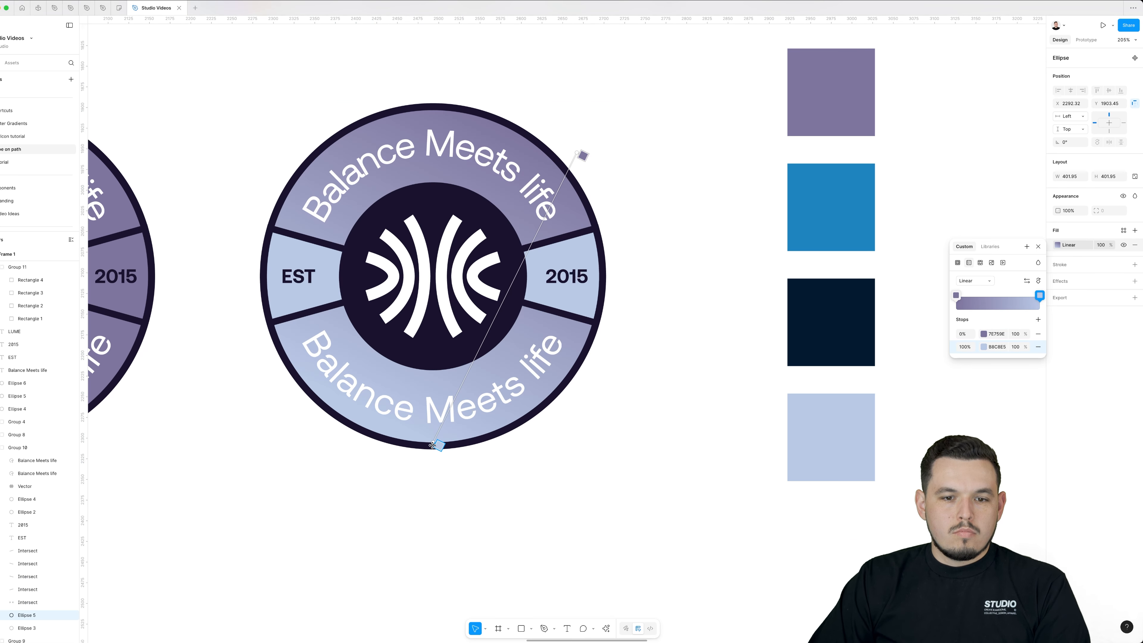
pyautogui.moveTo(433, 442); pyautogui.dragTo(327, 425)
# Fill the EST and 2015 segments with a vertical linear gradient from purple 7E759E to blue 1E83BD.
pyautogui.keyDown('super'); pyautogui.click(565, 253); pyautogui.keyUp('super')
pyautogui.press('i')
pyautogui.click(849, 124)
pyautogui.click(1058, 245)
pyautogui.click(970, 263)
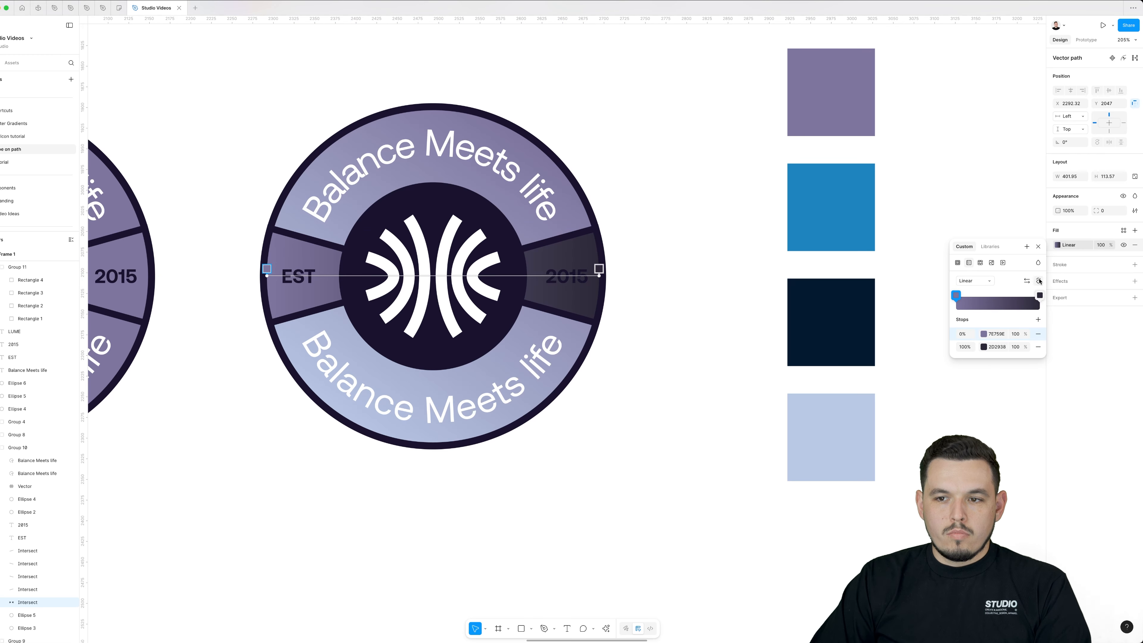
pyautogui.click(1040, 295)
pyautogui.press('i')
pyautogui.click(815, 224)
# Brighten the side segments' gradient, setting its first stop to 00A2FF and its second to a more saturated blue.
pyautogui.click(990, 347)
pyautogui.press('super+c')
pyautogui.click(996, 334)
pyautogui.press('super+v')
pyautogui.click(985, 334)
pyautogui.moveTo(930, 372); pyautogui.dragTo(944, 326)
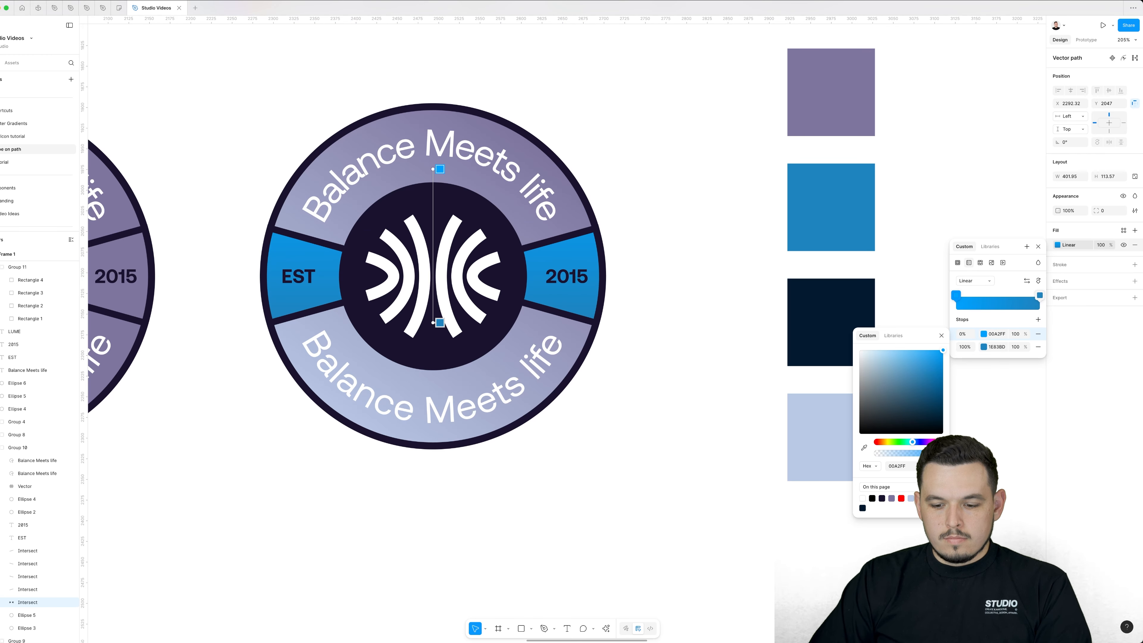
pyautogui.hscroll(-5, 563, 277)
pyautogui.click(1058, 245)
pyautogui.click(984, 347)
pyautogui.moveTo(930, 385); pyautogui.dragTo(944, 356)
pyautogui.moveTo(913, 455); pyautogui.dragTo(915, 455)
# Fill the badge's ring with flat light blue from the colour square, and colour both curved texts dark purple.
pyautogui.keyDown('super'); pyautogui.click(661, 338); pyautogui.keyUp('super')
pyautogui.press('i')
pyautogui.click(919, 379)
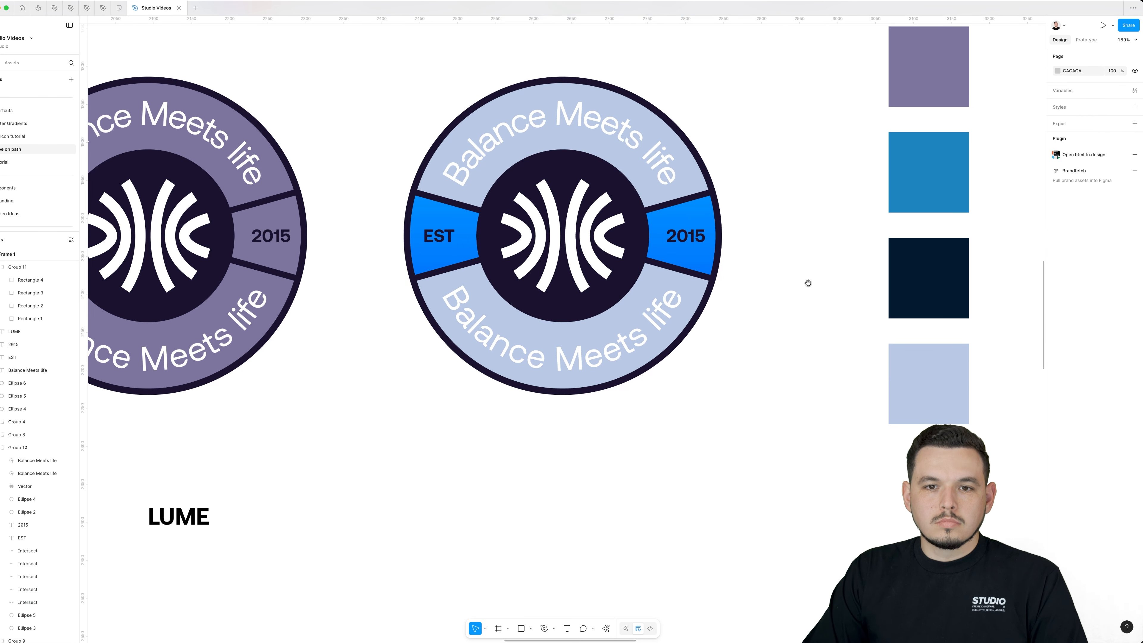
pyautogui.moveTo(809, 282); pyautogui.dragTo(794, 312)
pyautogui.keyDown('super'); pyautogui.click(553, 143); pyautogui.keyUp('super')
pyautogui.keyDown('shift'); pyautogui.keyDown('super'); pyautogui.click(553, 387); pyautogui.keyUp('super'); pyautogui.keyUp('shift')
pyautogui.press('i')
# Recolour the EST and 2015 segments with the slightly lighter dark purple 28223D.
pyautogui.keyDown('super'); pyautogui.click(643, 284); pyautogui.keyUp('super')
pyautogui.press('i')
pyautogui.click(1058, 245)
pyautogui.moveTo(1011, 348); pyautogui.dragTo(993, 344)
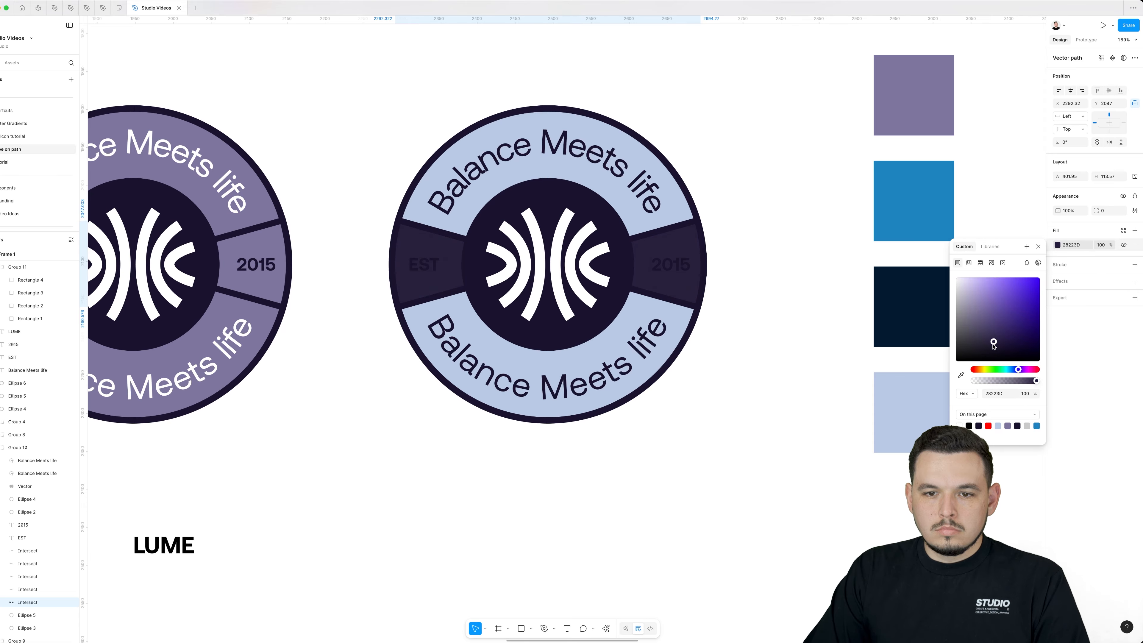
pyautogui.click(761, 198)
# Colour the four divider lines and both side segments with the badge's dark purple.
pyautogui.scroll(5, 693, 211)
pyautogui.keyDown('super'); pyautogui.click(689, 236); pyautogui.keyUp('super')
pyautogui.keyDown('shift'); pyautogui.keyDown('super'); pyautogui.click(671, 404); pyautogui.keyUp('super'); pyautogui.keyUp('shift')
pyautogui.keyDown('shift'); pyautogui.keyDown('super'); pyautogui.click(180, 260); pyautogui.keyUp('super'); pyautogui.keyUp('shift')
pyautogui.keyDown('shift'); pyautogui.keyDown('super'); pyautogui.click(180, 384); pyautogui.keyUp('super'); pyautogui.keyUp('shift')
pyautogui.keyDown('shift'); pyautogui.keyDown('super'); pyautogui.click(657, 311); pyautogui.keyUp('super'); pyautogui.keyUp('shift')
pyautogui.press('i')
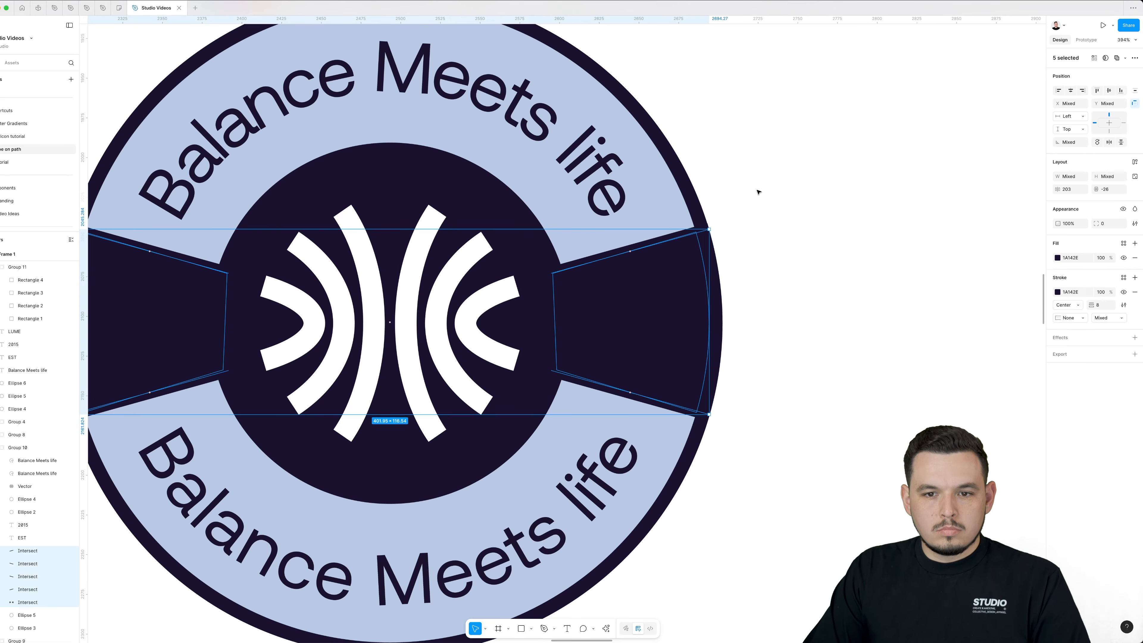
# Colour the EST and 2015 labels and the centre symbol with the ring's light blue.
pyautogui.keyDown('super'); pyautogui.click(648, 324); pyautogui.keyUp('super')
pyautogui.keyDown('shift'); pyautogui.keyDown('super'); pyautogui.click(130, 325); pyautogui.keyUp('super'); pyautogui.keyUp('shift')
pyautogui.press('i')
pyautogui.click(211, 237)
pyautogui.scroll(-5, 630, 227)
pyautogui.keyDown('super'); pyautogui.click(552, 266); pyautogui.keyUp('super')
pyautogui.click(585, 220)
# Move the four colour squares farther from the badges, and duplicate the light blue badge below itself.
pyautogui.moveTo(824, 229); pyautogui.dragTo(935, 230)
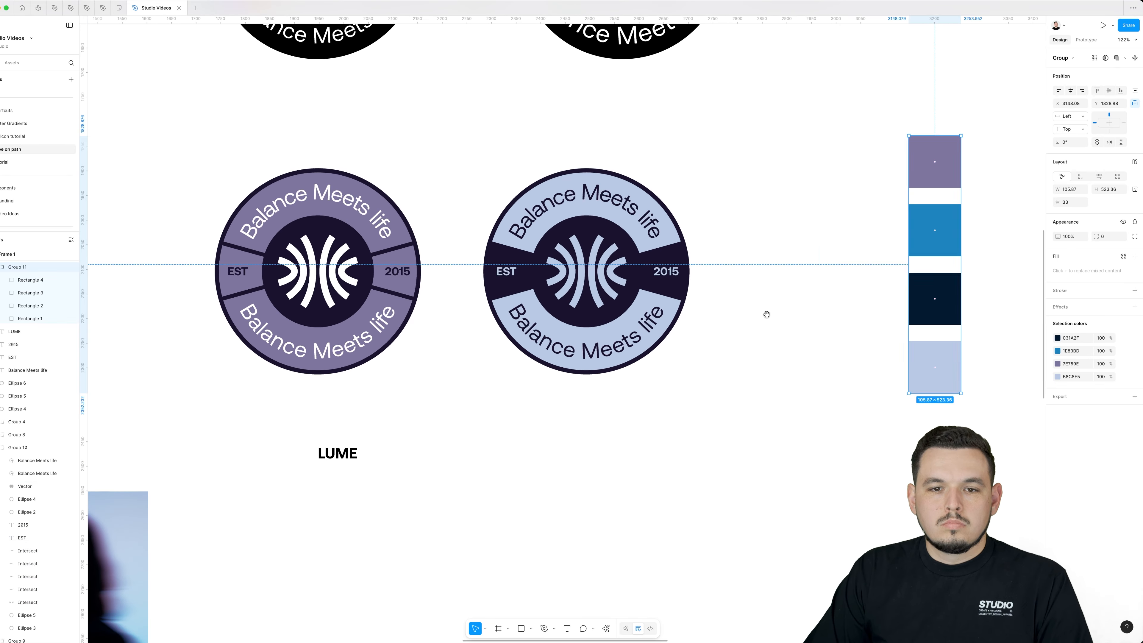
pyautogui.scroll(-4, 724, 271)
pyautogui.moveTo(608, 198); pyautogui.dragTo(608, 410)
# Recolour the lower badge's ring with the bright purple A991FF.
pyautogui.keyDown('super'); pyautogui.click(609, 401); pyautogui.keyUp('super')
pyautogui.press('i')
pyautogui.click(1058, 245)
pyautogui.moveTo(979, 305); pyautogui.dragTo(964, 276)
pyautogui.click(743, 351)
# Tint the lower badge's centre symbol with the pale lavender ECE7FF, starting from the ring's purple.
pyautogui.scroll(5, 640, 416)
pyautogui.keyDown('super'); pyautogui.click(611, 400); pyautogui.keyUp('super')
pyautogui.press('i')
pyautogui.click(689, 333)
pyautogui.click(1058, 245)
pyautogui.click(807, 267)
pyautogui.scroll(-2, 807, 267)
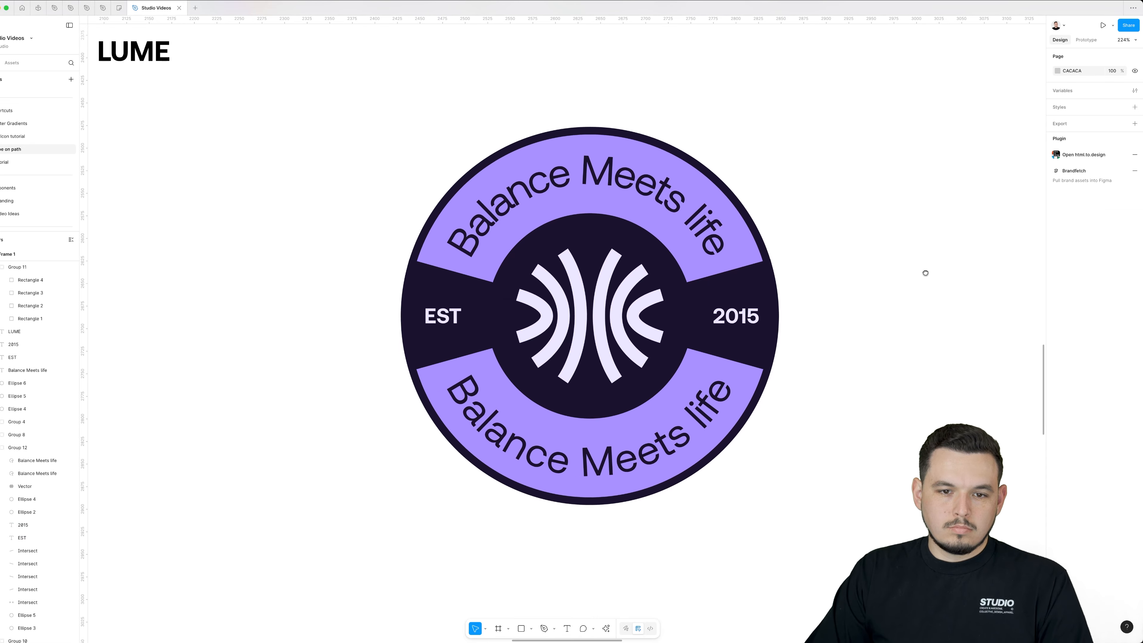
# Duplicate the bright purple badge beside itself.
pyautogui.click(589, 317)
pyautogui.scroll(-3, 589, 317)
pyautogui.moveTo(344, 322); pyautogui.dragTo(678, 322)
pyautogui.scroll(3, 678, 321)
pyautogui.click(801, 413)
# Draw a new frame below the brand layout and place a copy of the blurred portrait photo in it.
pyautogui.scroll(-10, 505, 319)
pyautogui.press('f')
pyautogui.moveTo(357, 320); pyautogui.dragTo(649, 528)
pyautogui.click(510, 79)
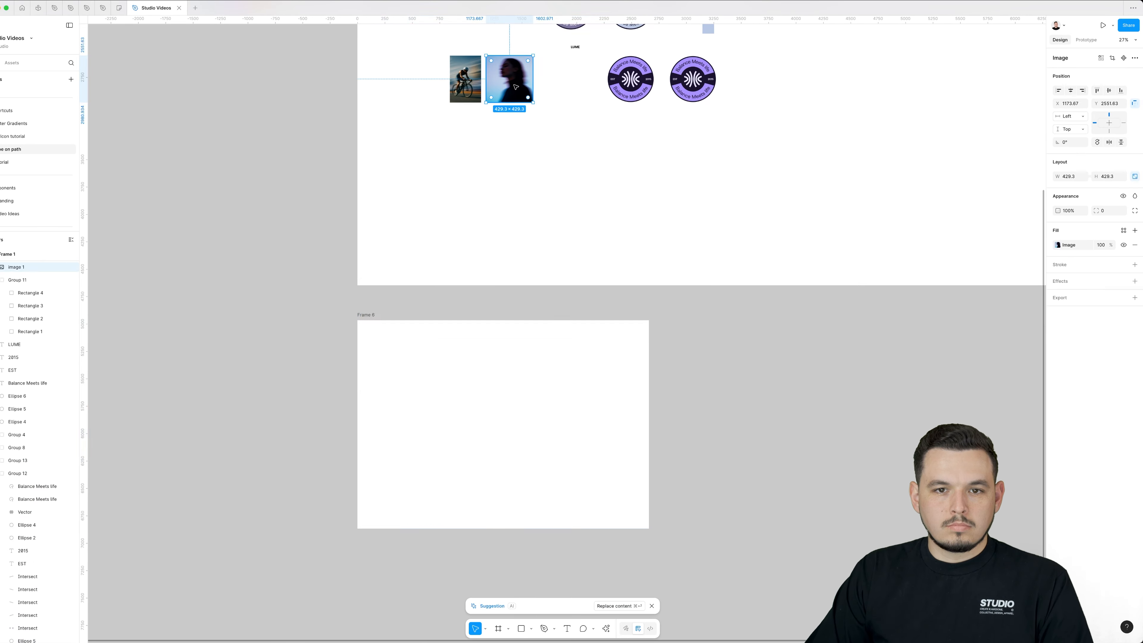
pyautogui.moveTo(509, 79)
pyautogui.mouseDown()
pyautogui.moveTo(560, 424)
pyautogui.moveTo(497, 384)
pyautogui.mouseUp()
pyautogui.click(784, 317)
# Set the new frame's size to 1920 by 1080.
pyautogui.click(364, 312)
pyautogui.click(1070, 180)
pyautogui.write('1920')
pyautogui.press('Tab')
pyautogui.write('1080')
pyautogui.press('Return')
# Fit the portrait to the frame's full height on its right side, and place a bright purple badge on the left.
pyautogui.moveTo(437, 451); pyautogui.dragTo(450, 439)
pyautogui.moveTo(712, 63); pyautogui.dragTo(418, 373)
pyautogui.scroll(5, 380, 354)
# Duplicate the portrait behind the badge as an 840 by 840 panel and fill it with the badge's dark 1A142E.
pyautogui.moveTo(594, 392); pyautogui.dragTo(523, 391)
pyautogui.press('i')
pyautogui.click(399, 400)
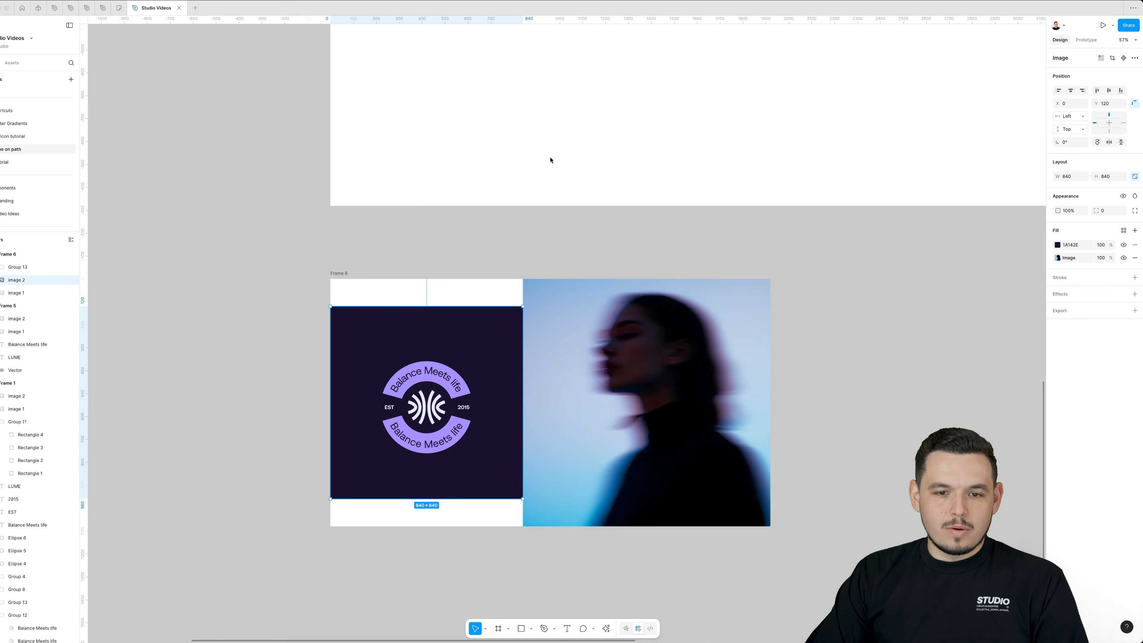
# Move the group of four colour squares down to the empty area just above the new frame.
pyautogui.scroll(5, 543, 179)
pyautogui.scroll(-4, 528, 252)
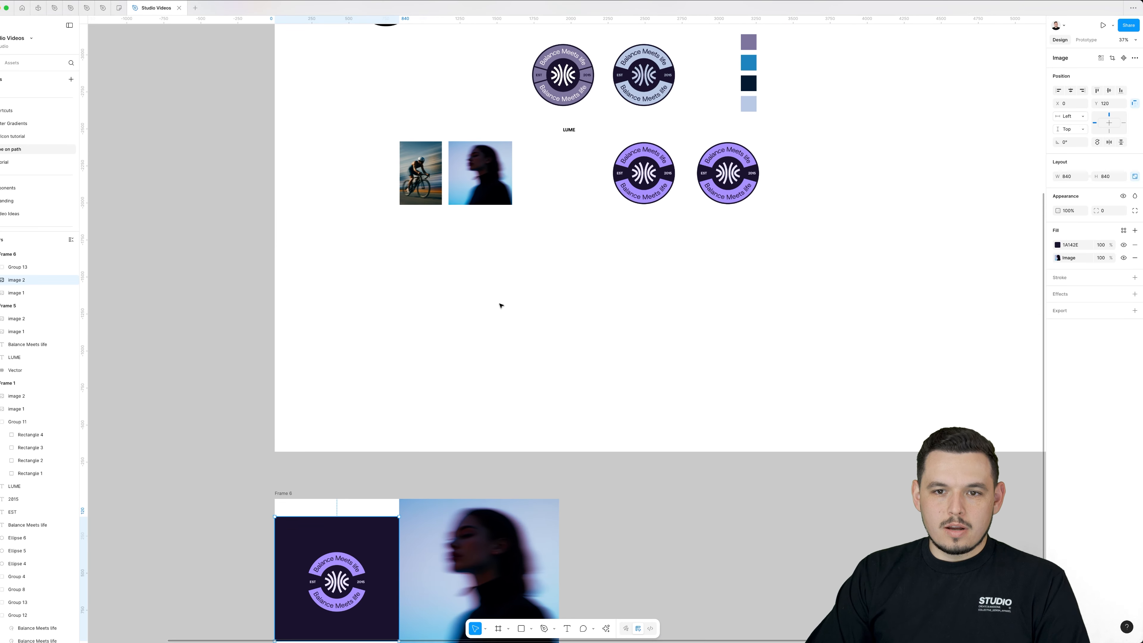
pyautogui.scroll(-4, 501, 306)
pyautogui.moveTo(580, 287); pyautogui.dragTo(623, 287)
pyautogui.moveTo(738, 119); pyautogui.dragTo(531, 340)
pyautogui.scroll(5, 408, 504)
# Remove the image fill from the dark panel and stretch it to the frame's full height, 840 by 1080.
pyautogui.click(440, 461)
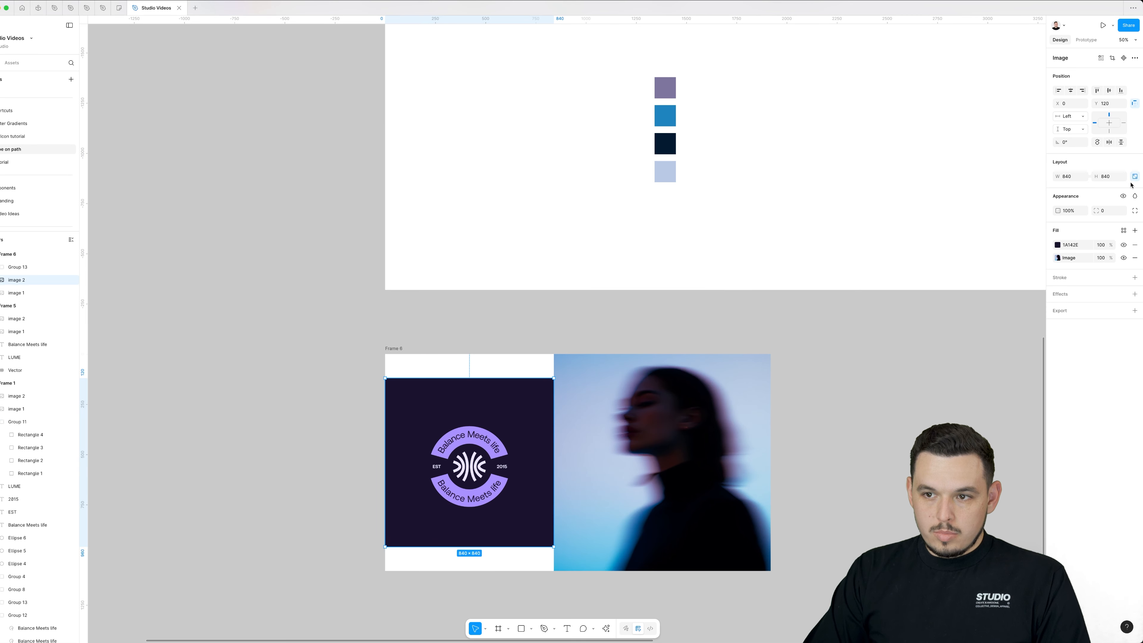
pyautogui.click(1136, 258)
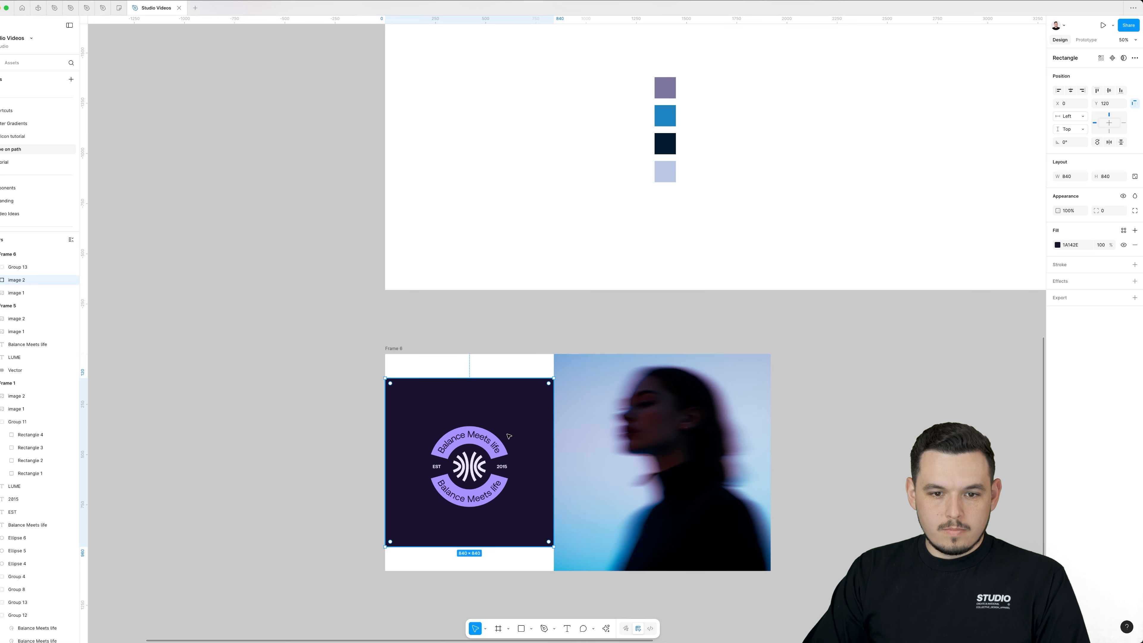
pyautogui.scroll(2, 502, 428)
pyautogui.moveTo(487, 369); pyautogui.dragTo(488, 339)
pyautogui.scroll(-2, 490, 368)
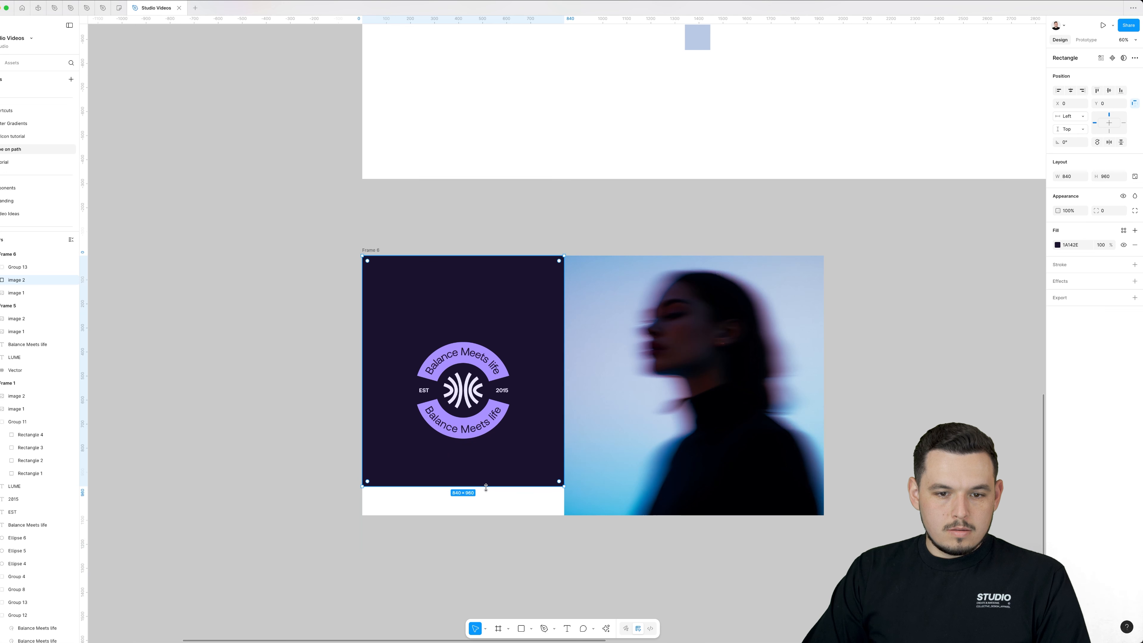
pyautogui.moveTo(488, 487); pyautogui.dragTo(489, 515)
pyautogui.press('Escape')
# Centre the badge horizontally and vertically on the dark panel.
pyautogui.click(464, 392)
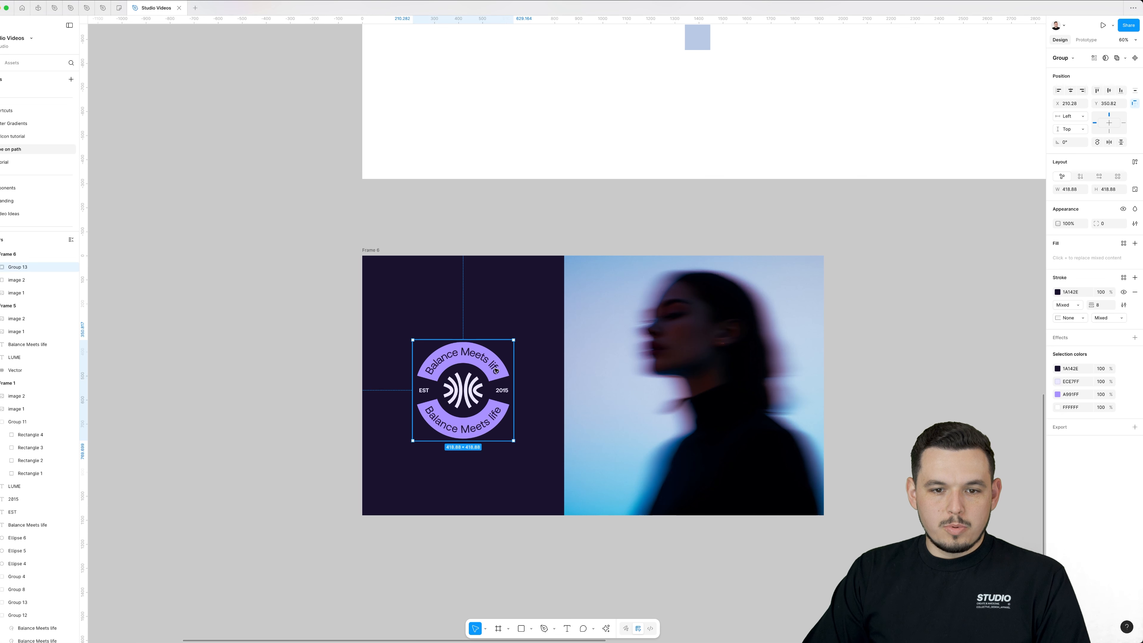
pyautogui.keyDown('shift'); pyautogui.click(518, 477); pyautogui.keyUp('shift')
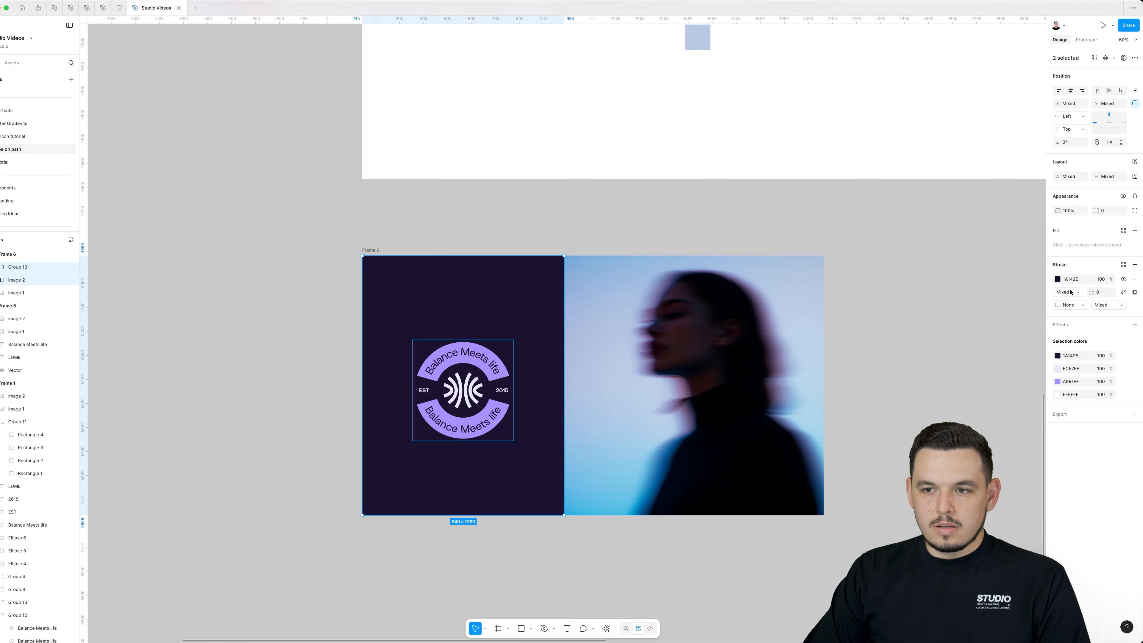
pyautogui.click(1072, 90)
pyautogui.click(1107, 92)
pyautogui.click(843, 270)
pyautogui.scroll(-2, 617, 352)
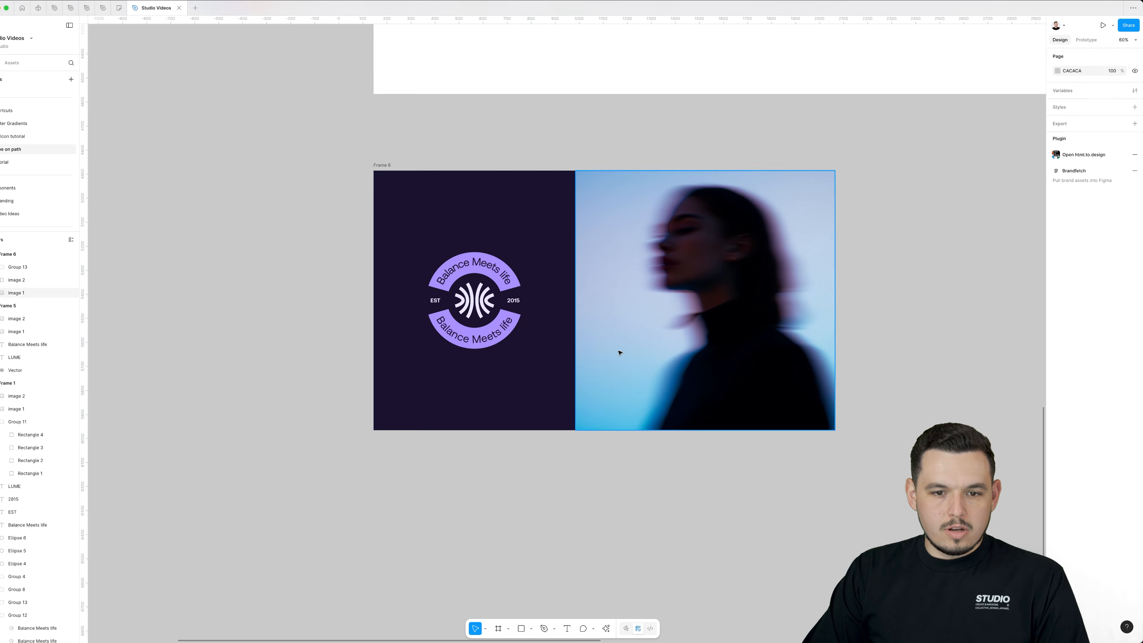
# Try muted purple and light blue background colours sampled from the portrait on the badge's panel.
pyautogui.scroll(4, 540, 352)
pyautogui.click(569, 358)
pyautogui.press('i')
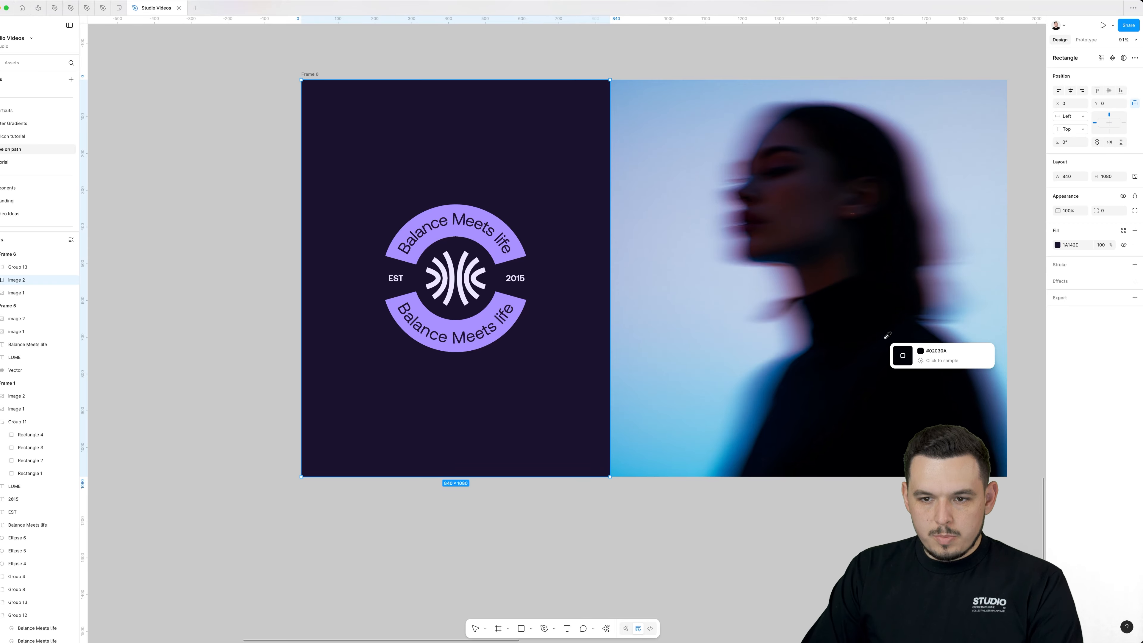
pyautogui.click(885, 337)
pyautogui.press('i')
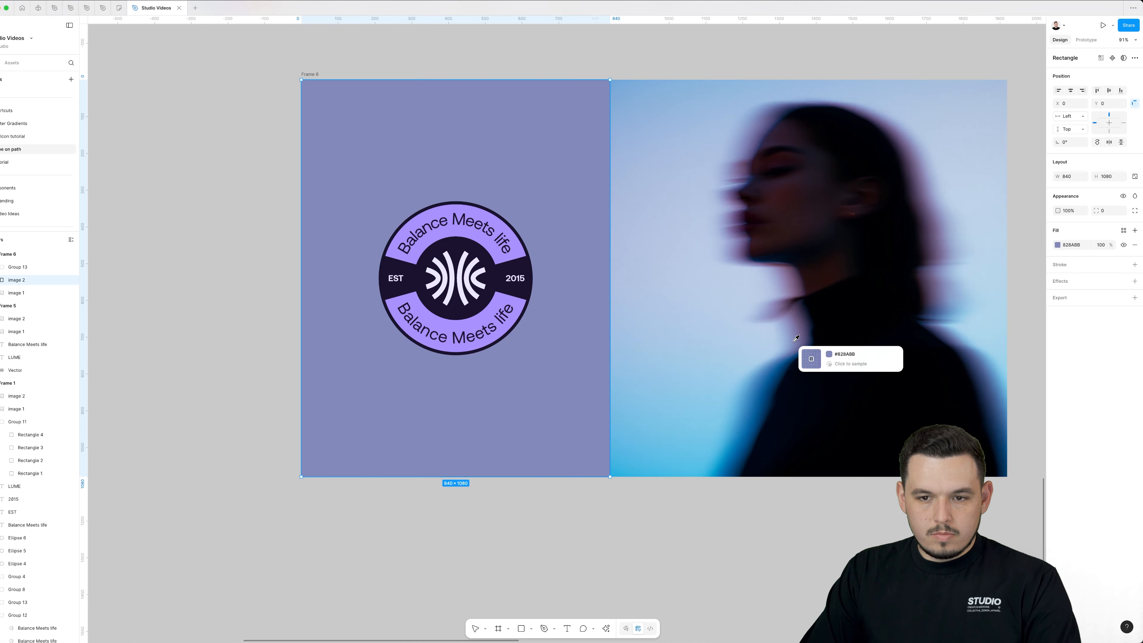
pyautogui.click(733, 285)
pyautogui.press('i')
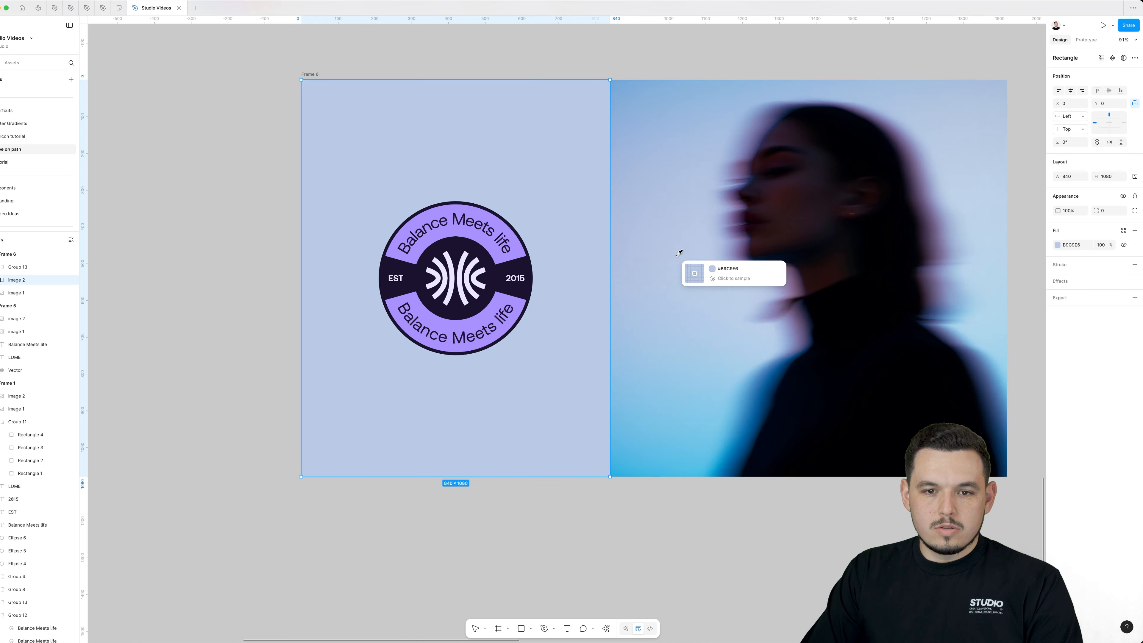
pyautogui.click(675, 191)
pyautogui.press('i')
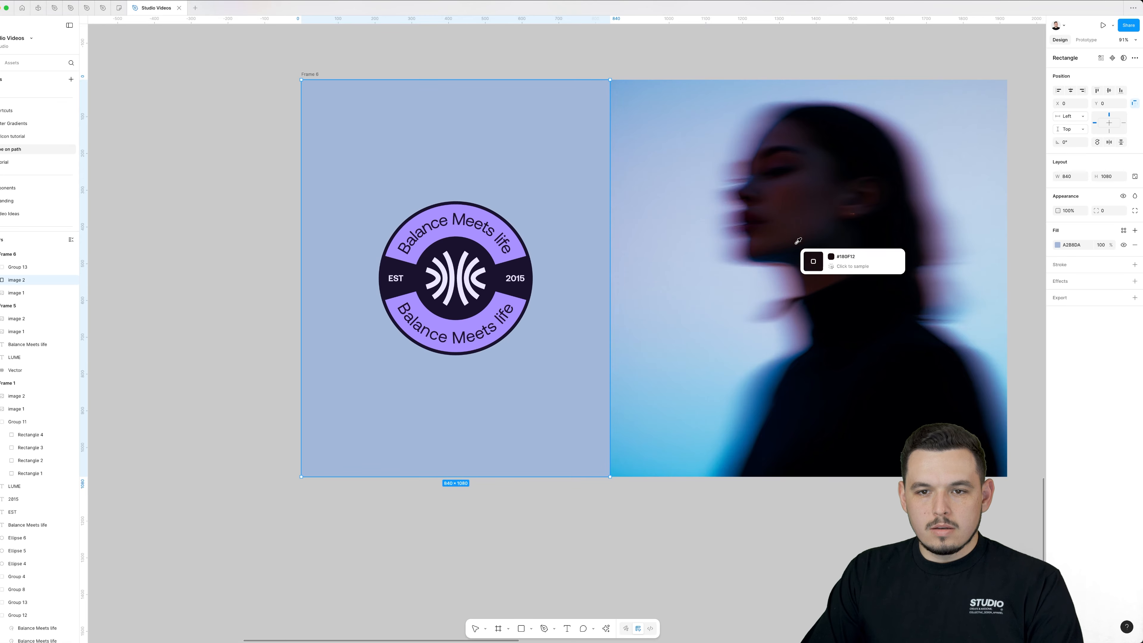
# Try dark maroon tones from the face and light blues around the hair as the panel's colour.
pyautogui.click(749, 217)
pyautogui.press('i')
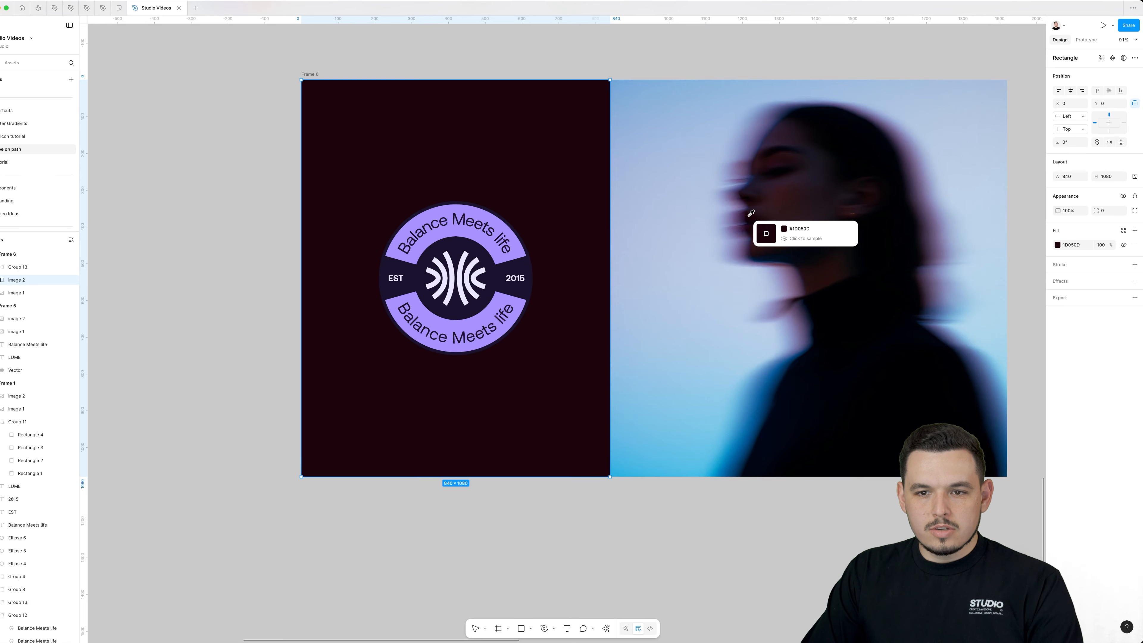
pyautogui.click(779, 200)
pyautogui.press('i')
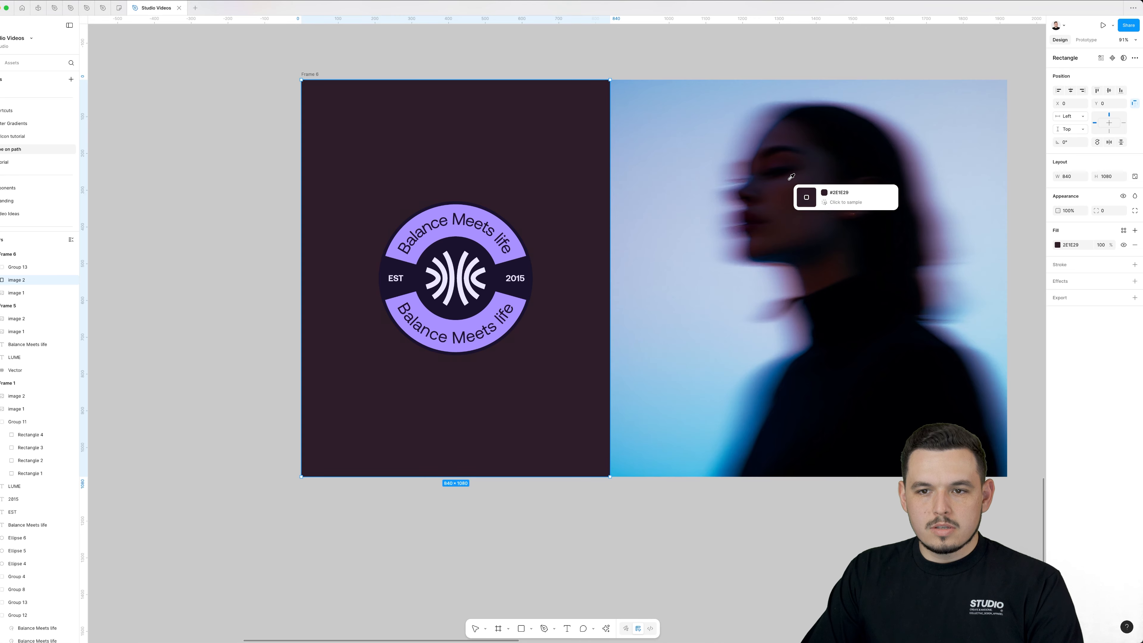
pyautogui.click(901, 139)
pyautogui.press('i')
pyautogui.click(936, 178)
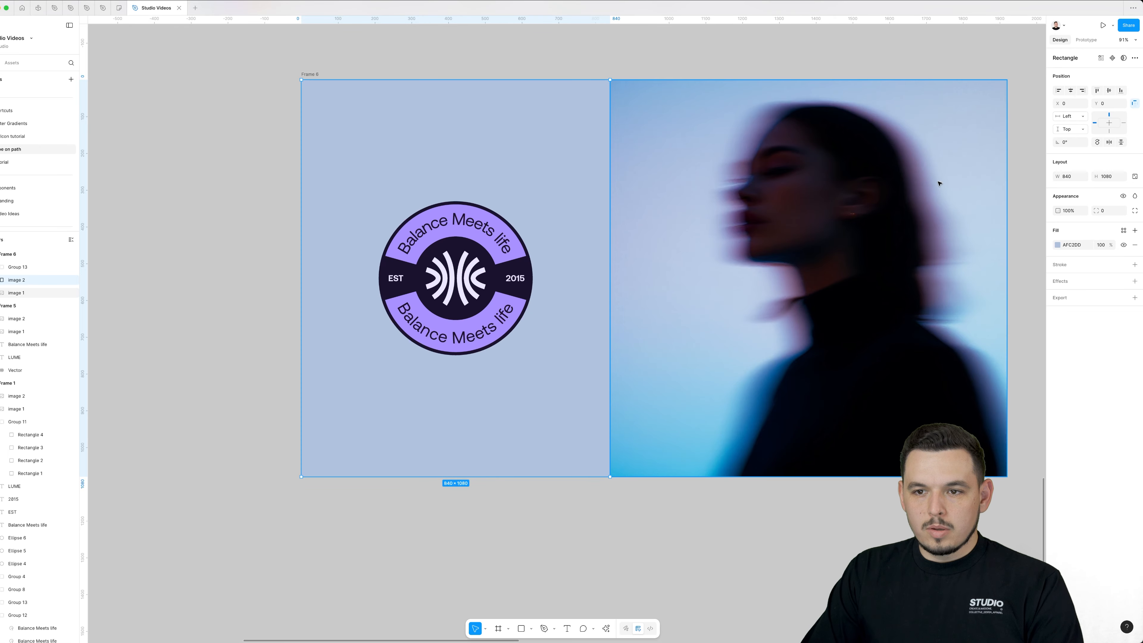
pyautogui.press('i')
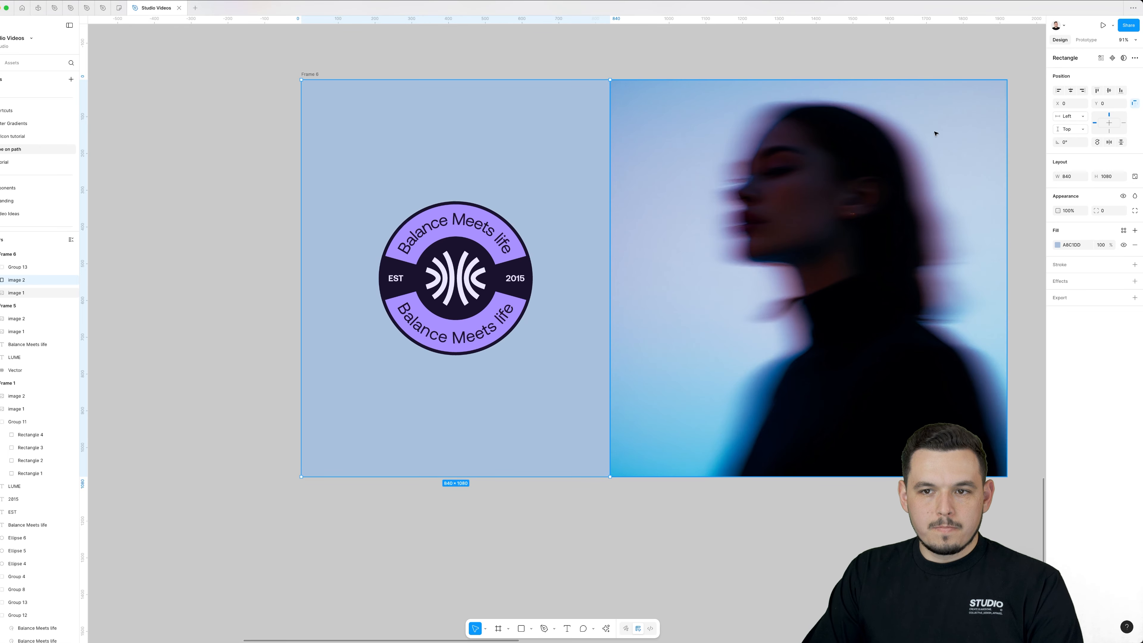
# Fill the badge's panel with the dark indigo 333355 sampled from the edge of the portrait's neck.
pyautogui.click(962, 384)
pyautogui.press('i')
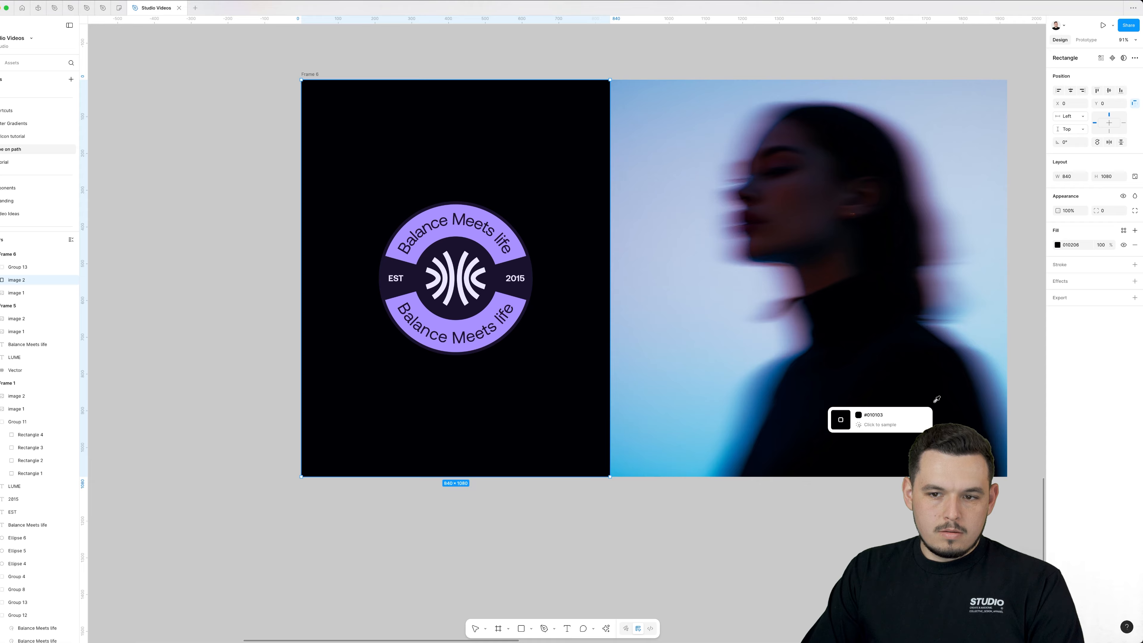
pyautogui.click(808, 331)
pyautogui.press('i')
pyautogui.click(806, 323)
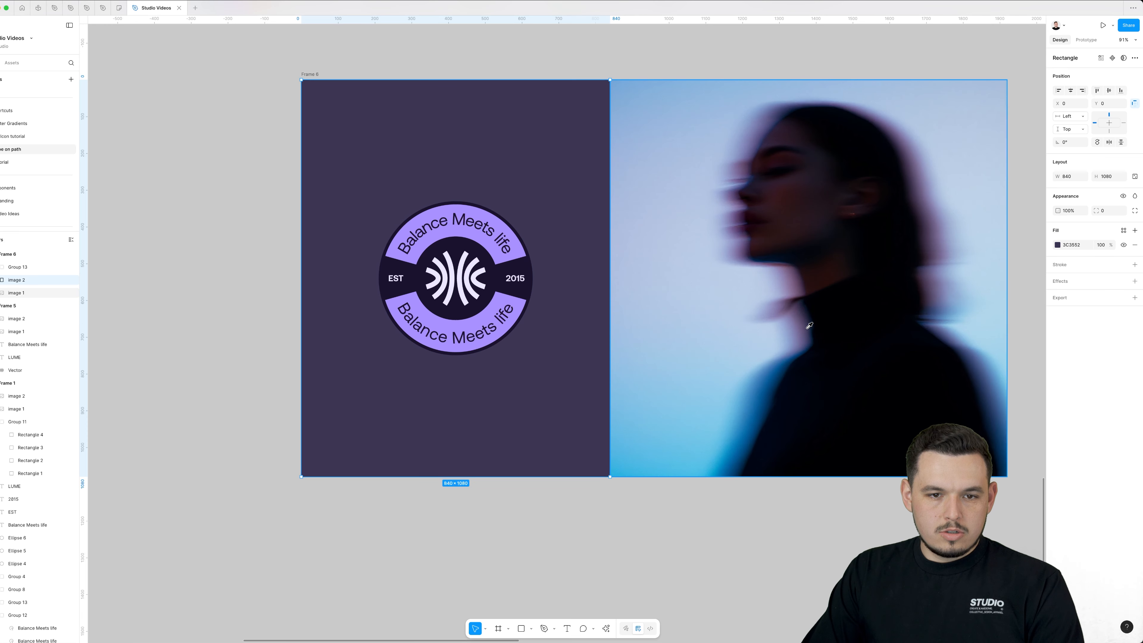
# Change the badge ring's fill to a linear gradient whose first stop is the light blue sampled from the portrait's upper background.
pyautogui.keyDown('super'); pyautogui.click(518, 254); pyautogui.keyUp('super')
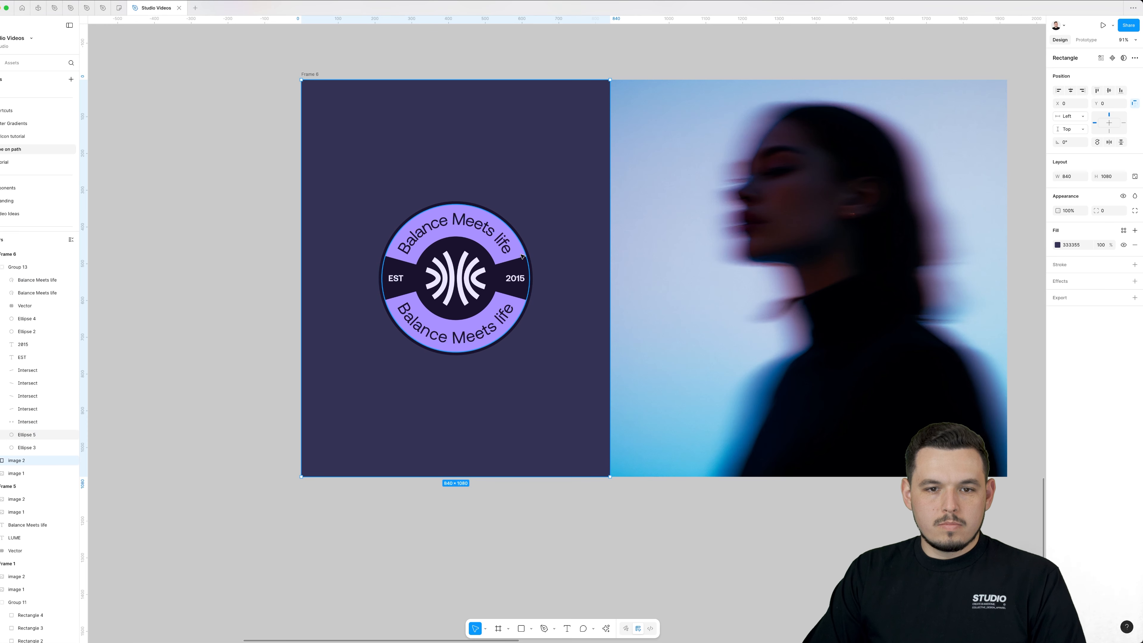
pyautogui.click(1058, 246)
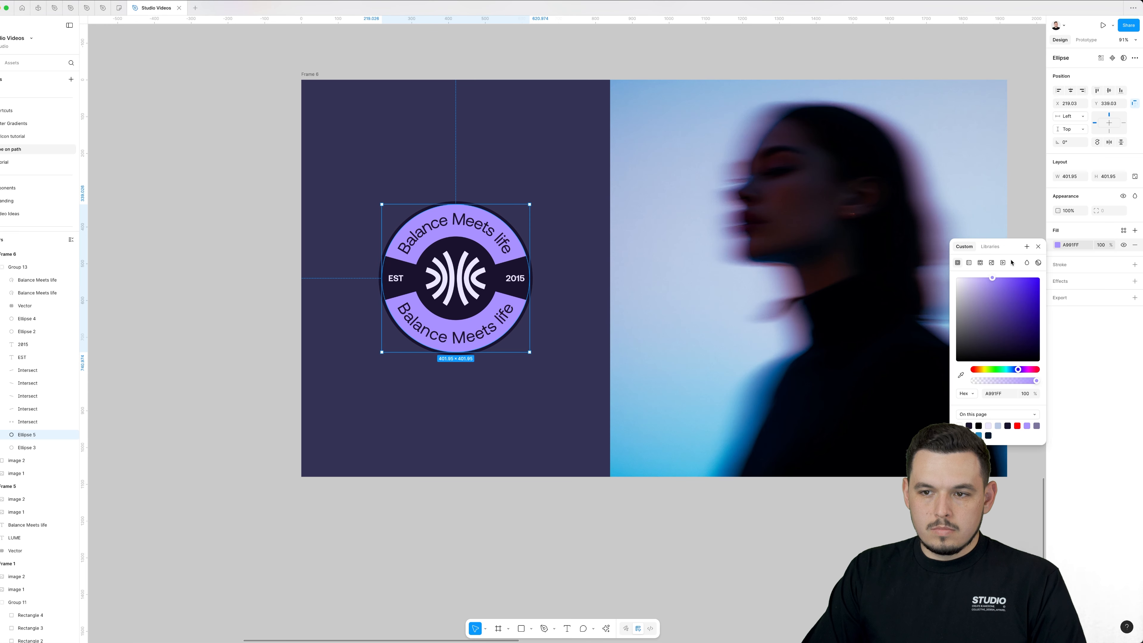
pyautogui.click(969, 263)
pyautogui.press('i')
pyautogui.click(693, 76)
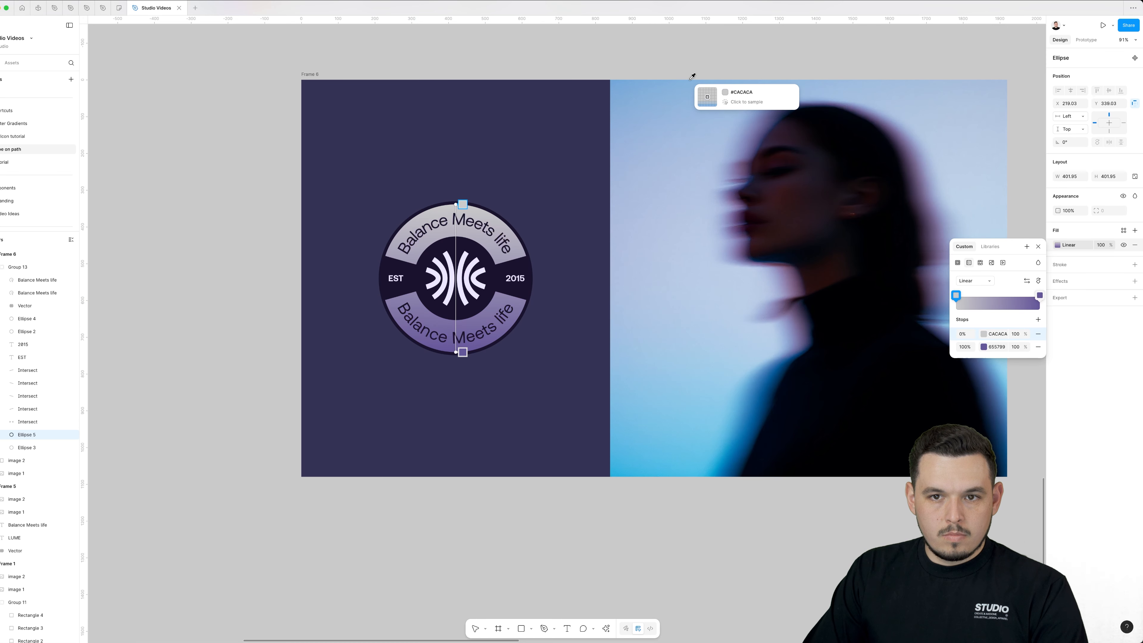
pyautogui.press('i')
pyautogui.click(692, 88)
# Add a middle gradient stop in pale blue at 51% and colour the end stop bright cyan, both sampled from the portrait's background.
pyautogui.click(463, 278)
pyautogui.press('i')
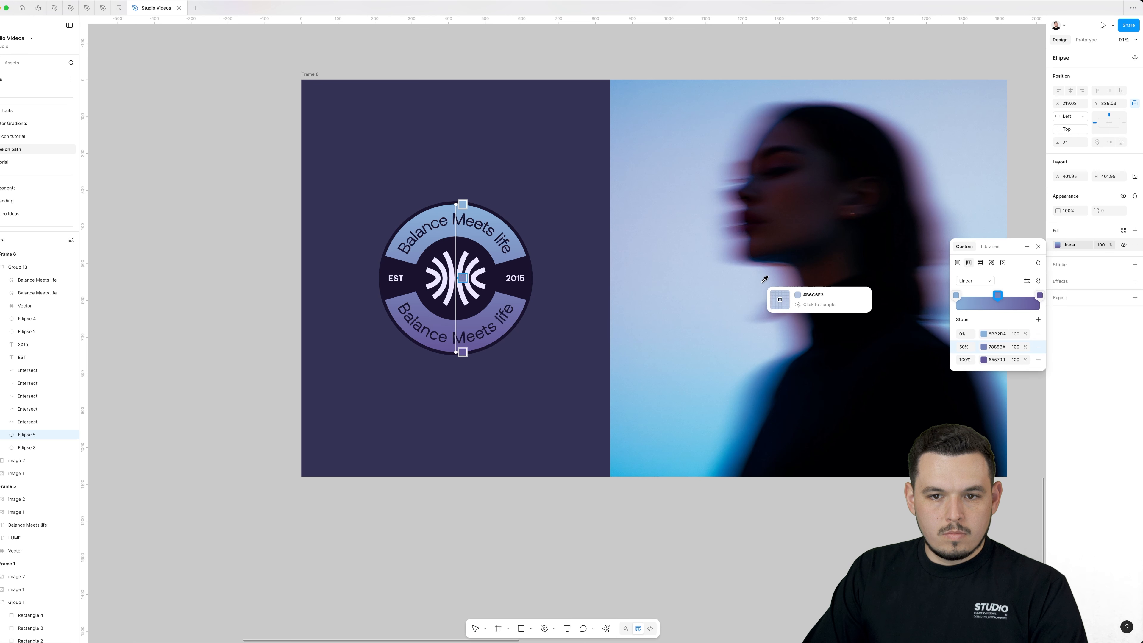
pyautogui.click(696, 220)
pyautogui.click(463, 352)
pyautogui.press('i')
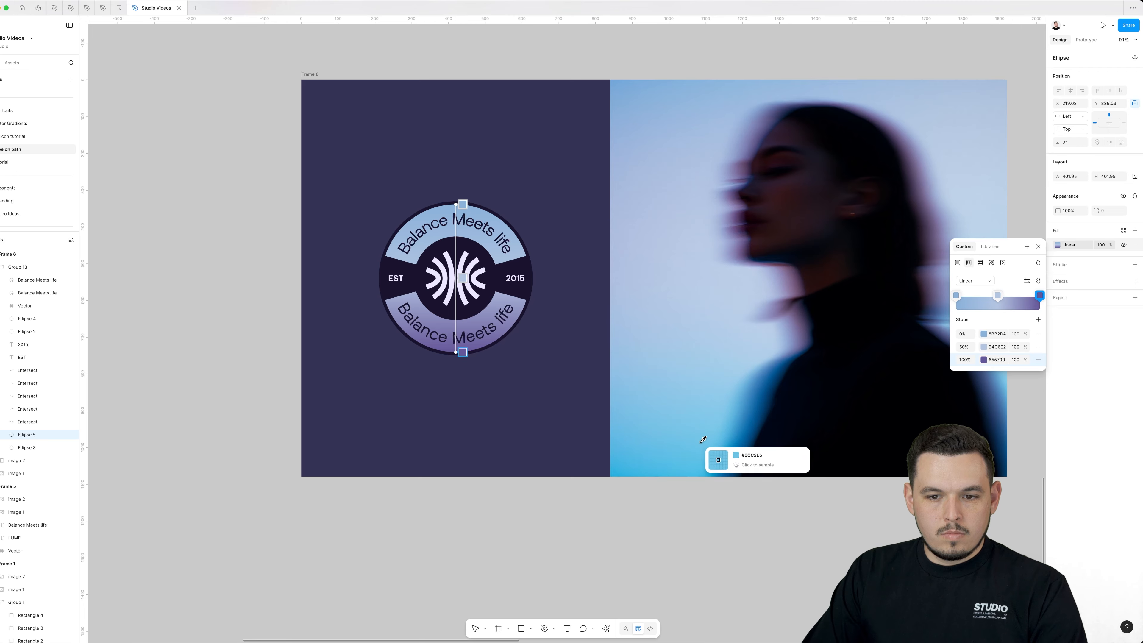
pyautogui.click(701, 458)
pyautogui.moveTo(463, 278); pyautogui.dragTo(465, 285)
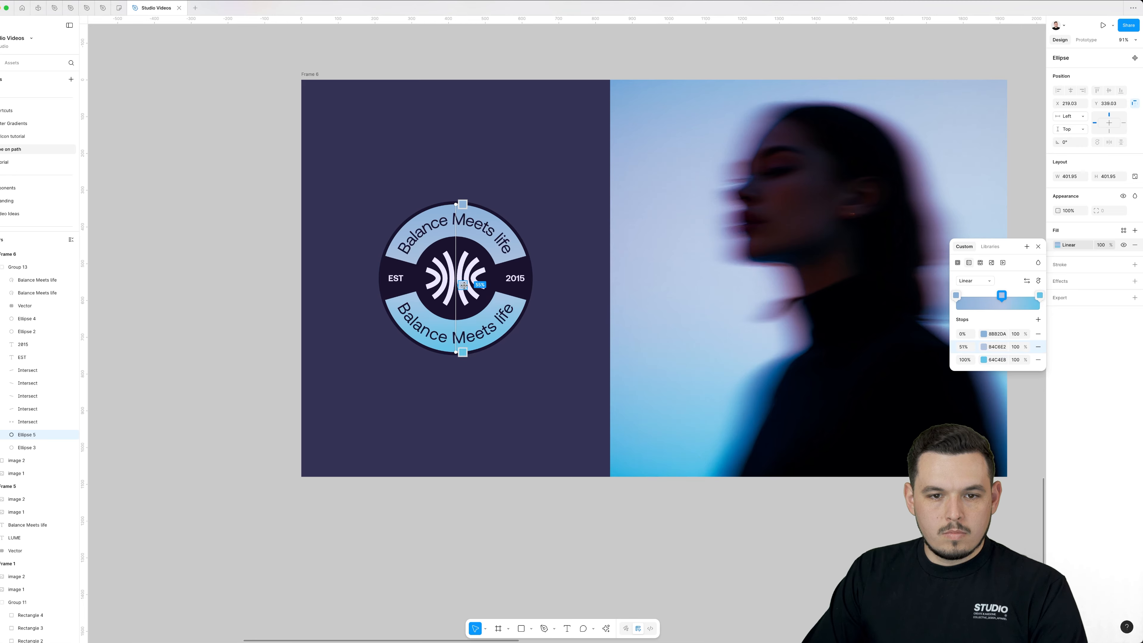
# Lighten the ring gradient's middle stop to C0D9FF and its end stop to B2E0F1.
pyautogui.click(984, 347)
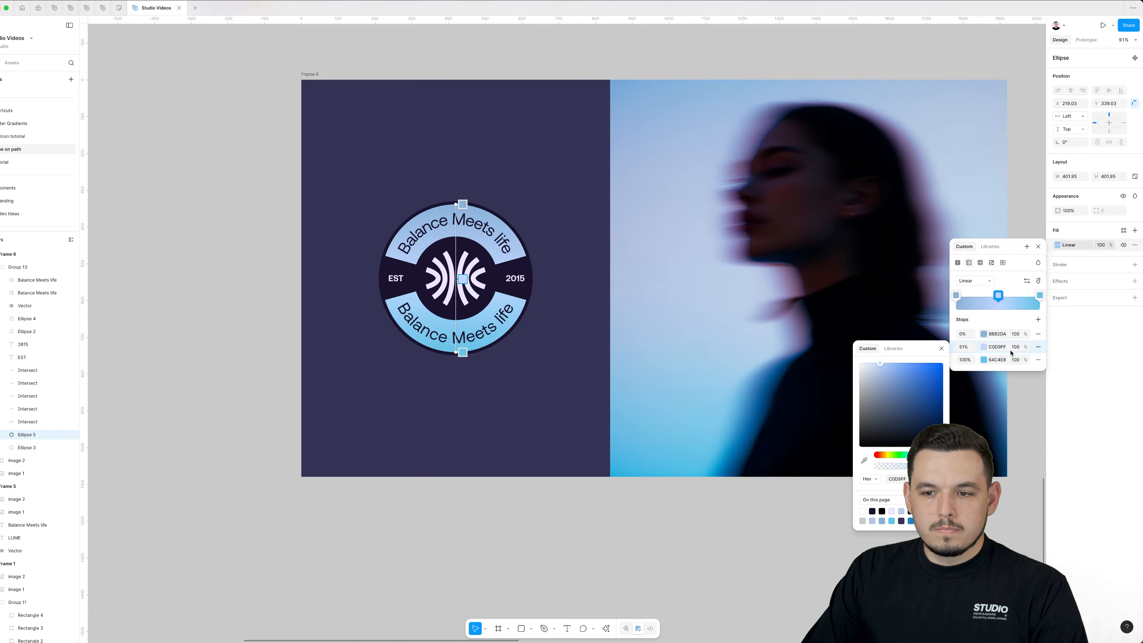
pyautogui.click(986, 361)
pyautogui.click(893, 364)
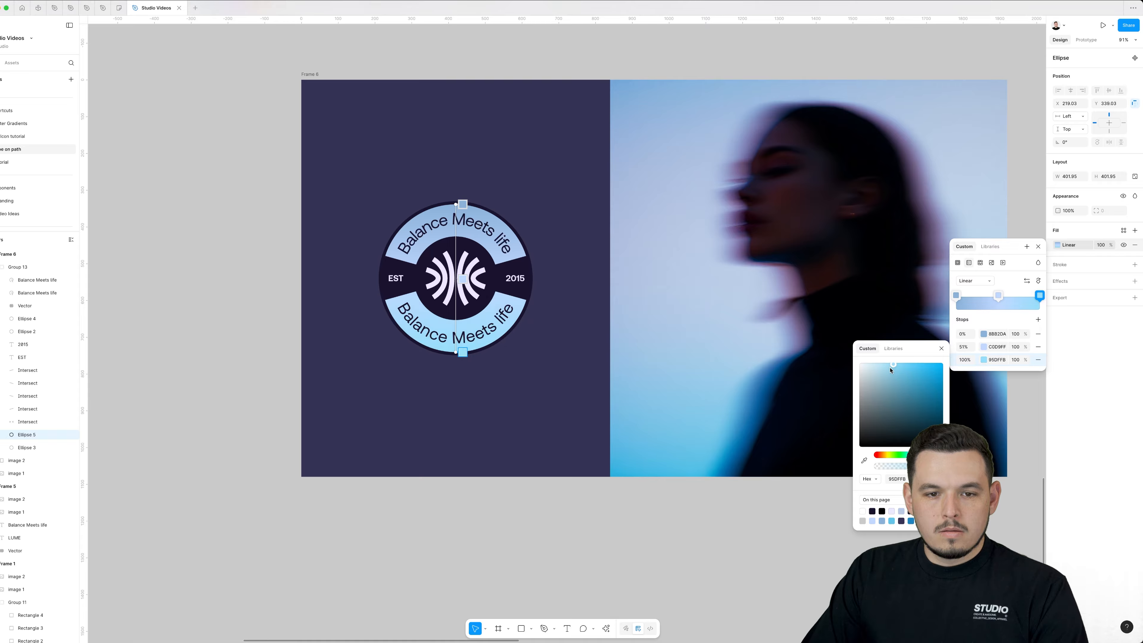
# Brighten the ring gradient's first stop to 95C9FF and shift the middle stop to lavender D3C0FF at 53%.
pyautogui.click(464, 206)
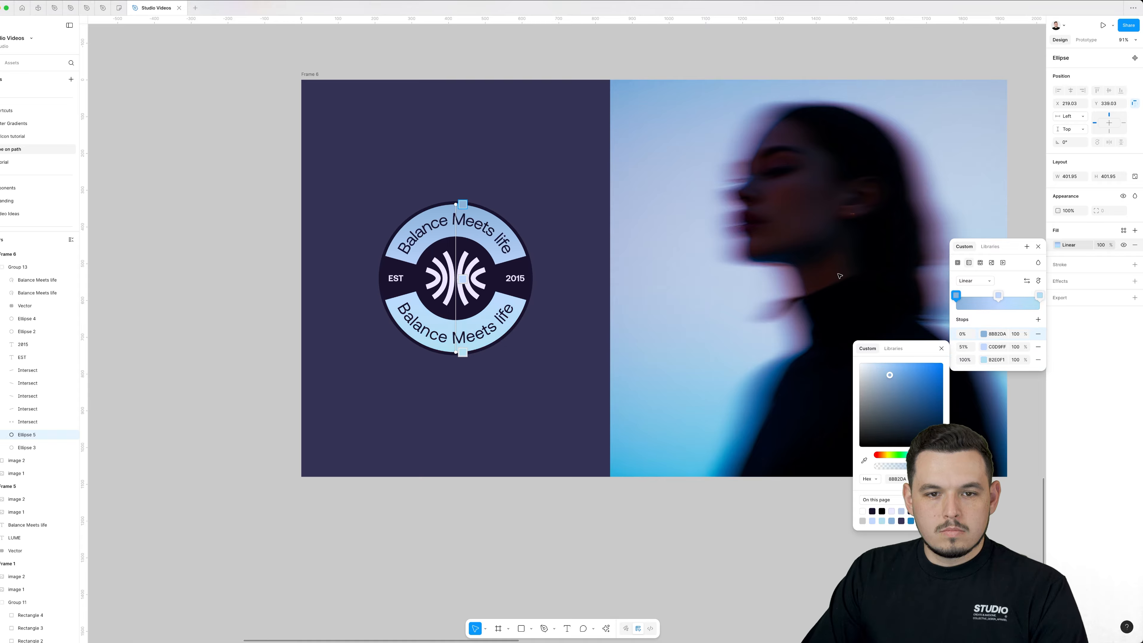
pyautogui.click(984, 335)
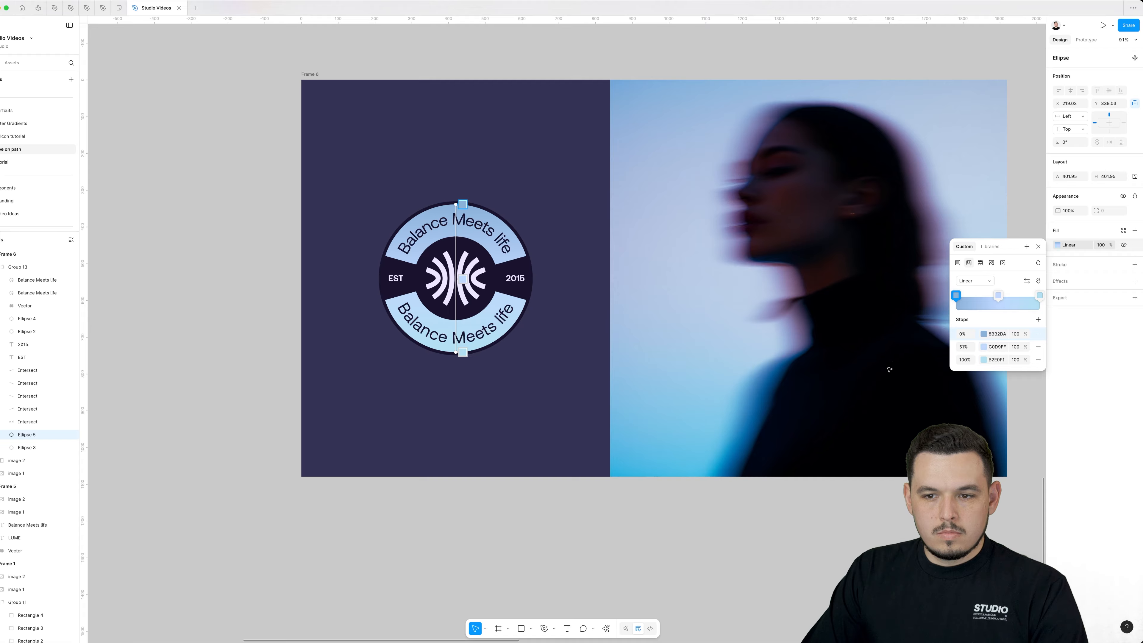
pyautogui.click(985, 334)
pyautogui.click(890, 357)
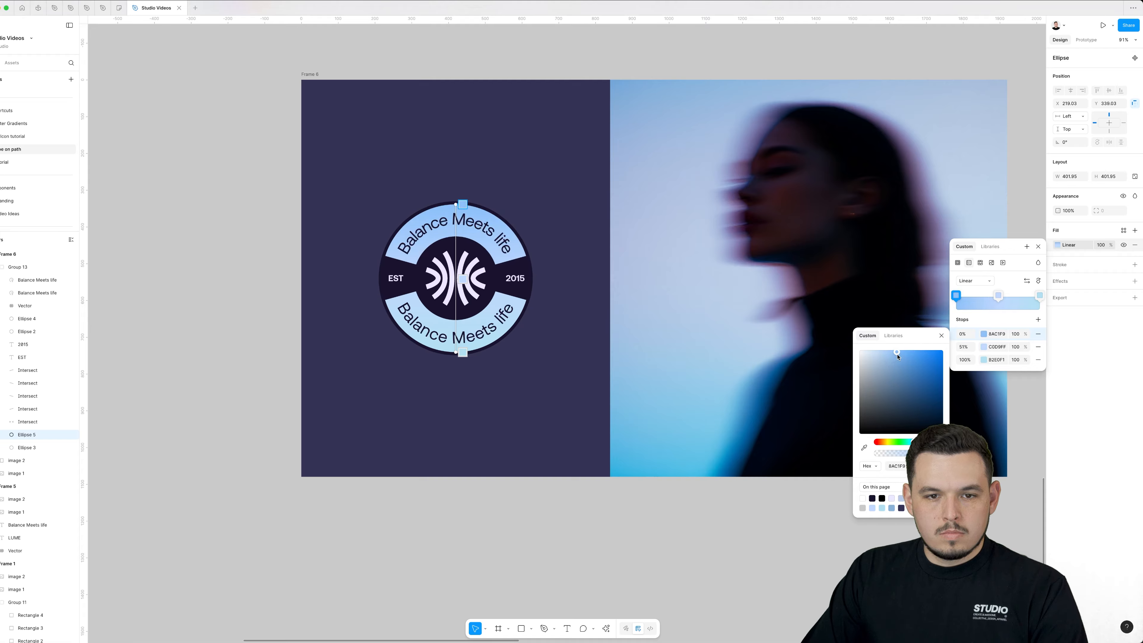
pyautogui.click(463, 279)
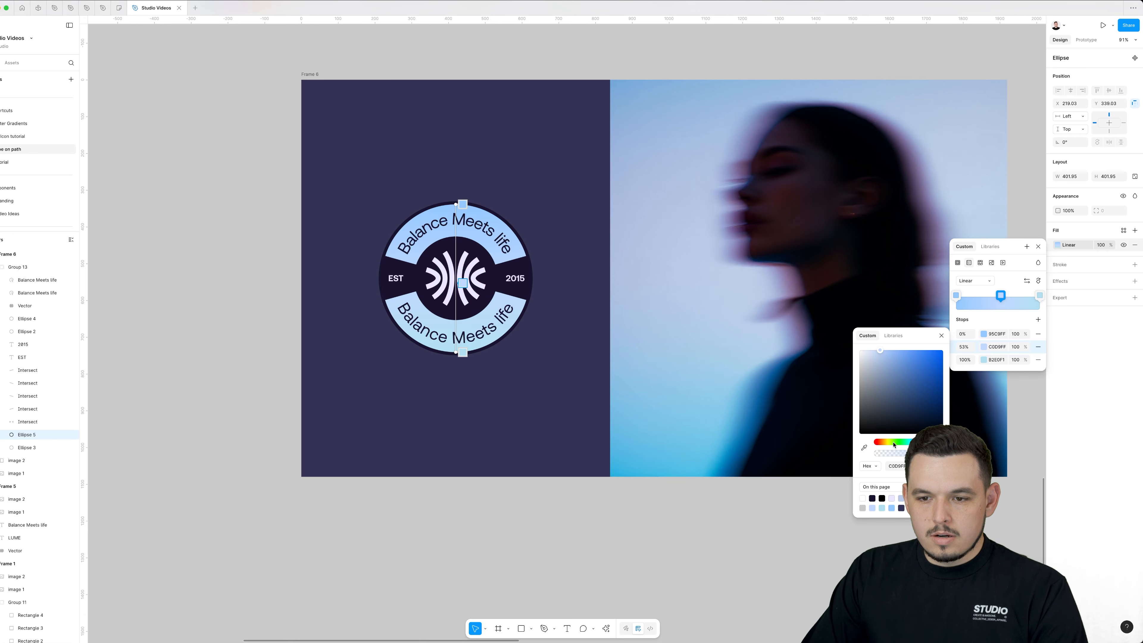
pyautogui.moveTo(915, 442); pyautogui.dragTo(919, 442)
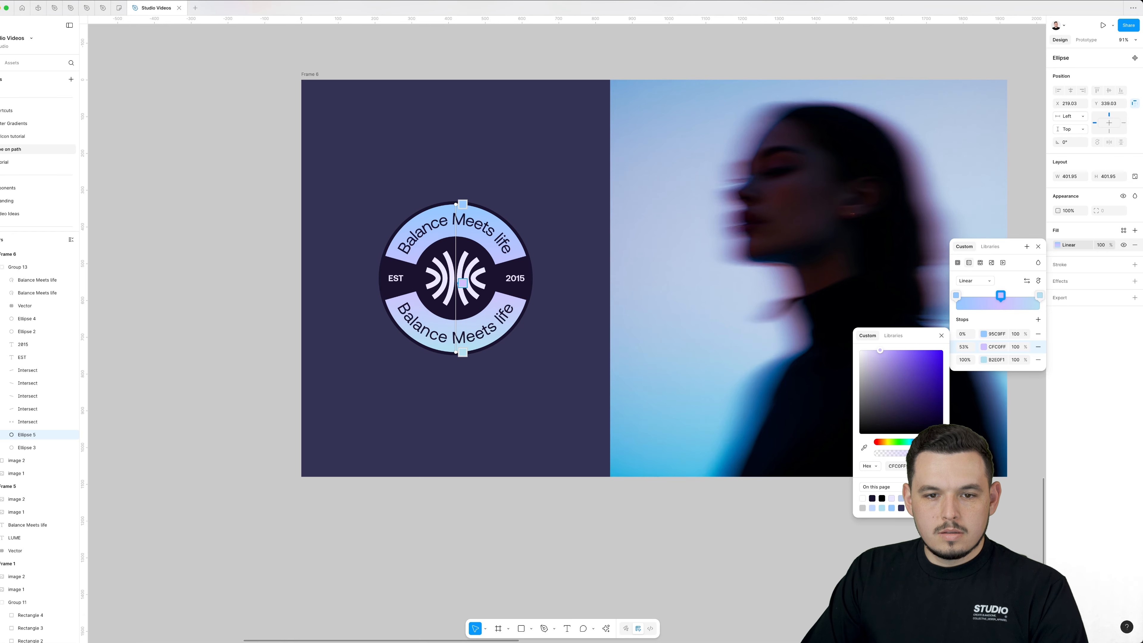
# Recolour the badge's centre symbol with lavender sampled from the ring and lighten it to D5CCFF.
pyautogui.scroll(5, 512, 270)
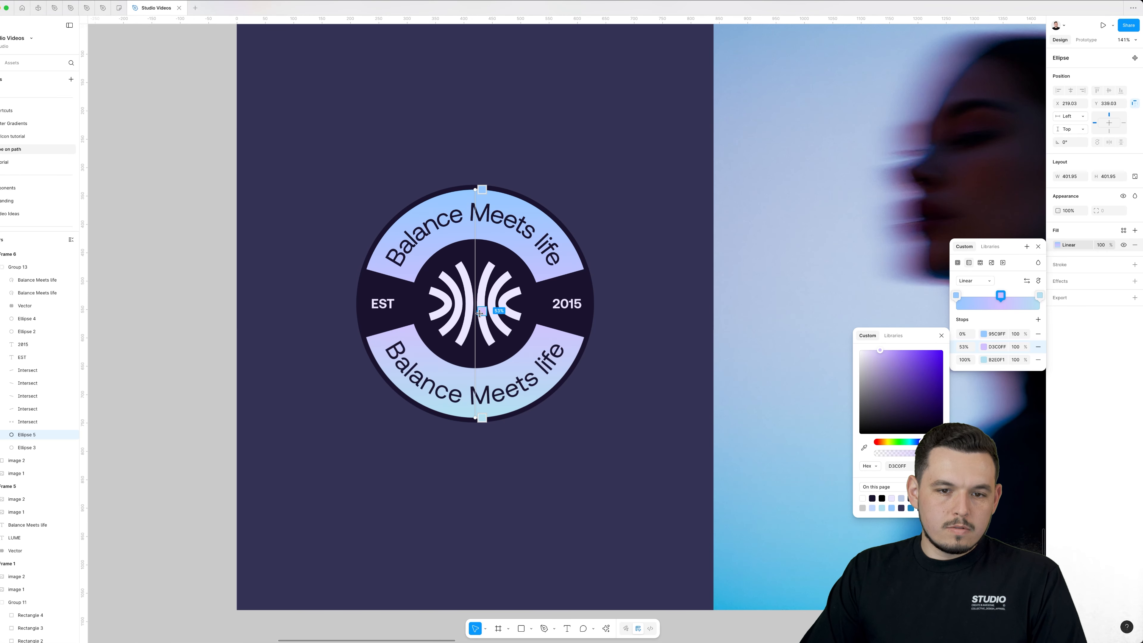
pyautogui.click(493, 295)
pyautogui.click(494, 295)
pyautogui.press('i')
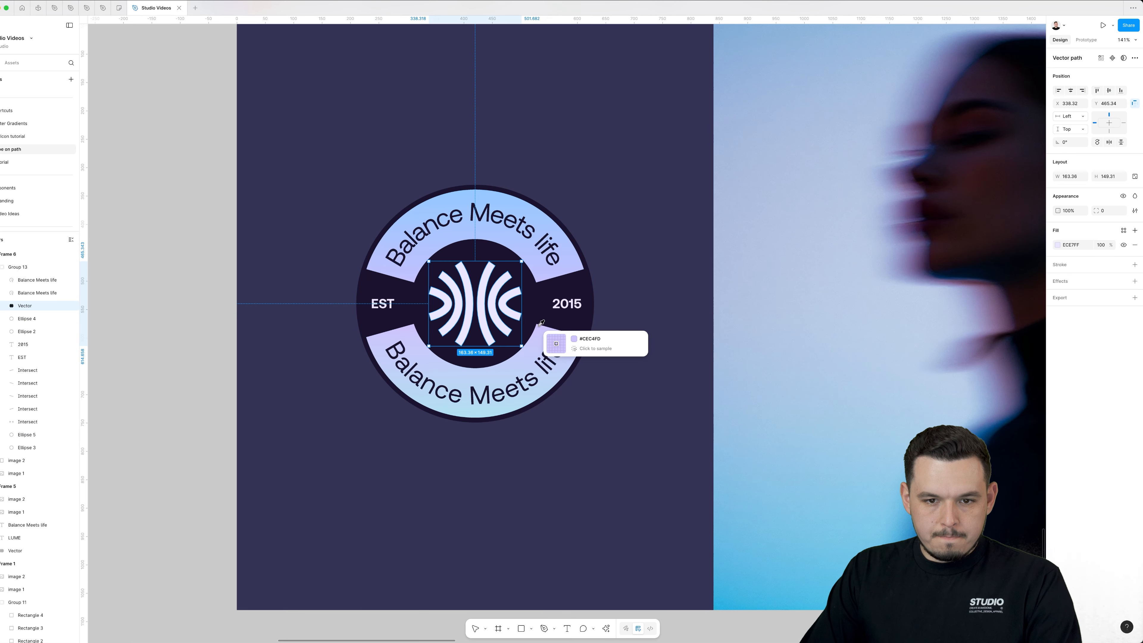
pyautogui.click(539, 325)
pyautogui.click(1058, 245)
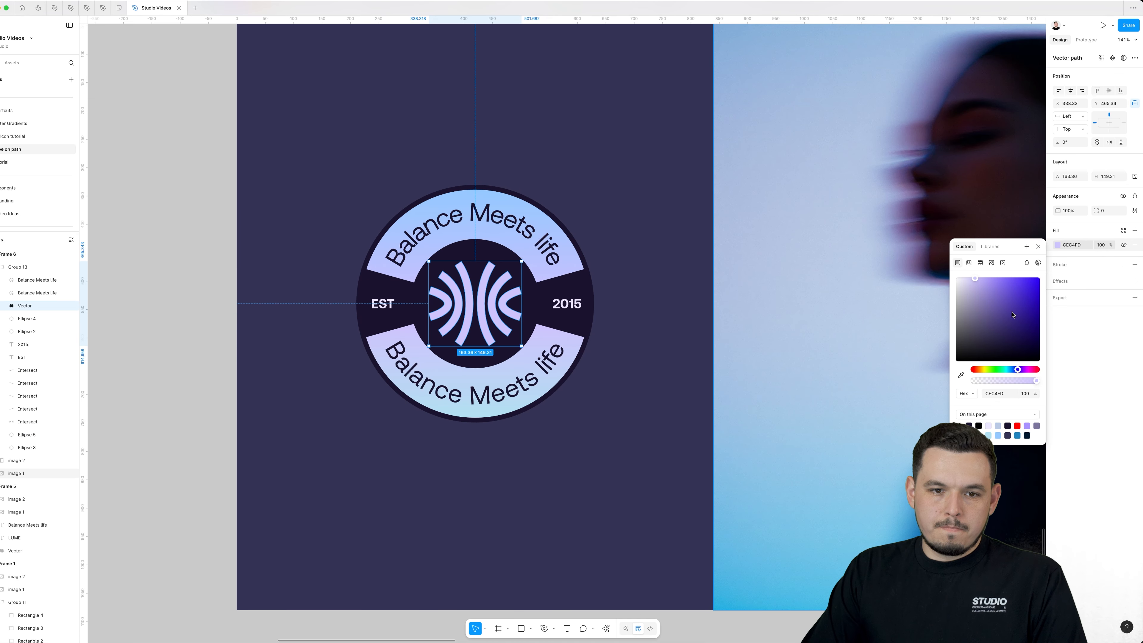
pyautogui.moveTo(975, 287); pyautogui.dragTo(974, 278)
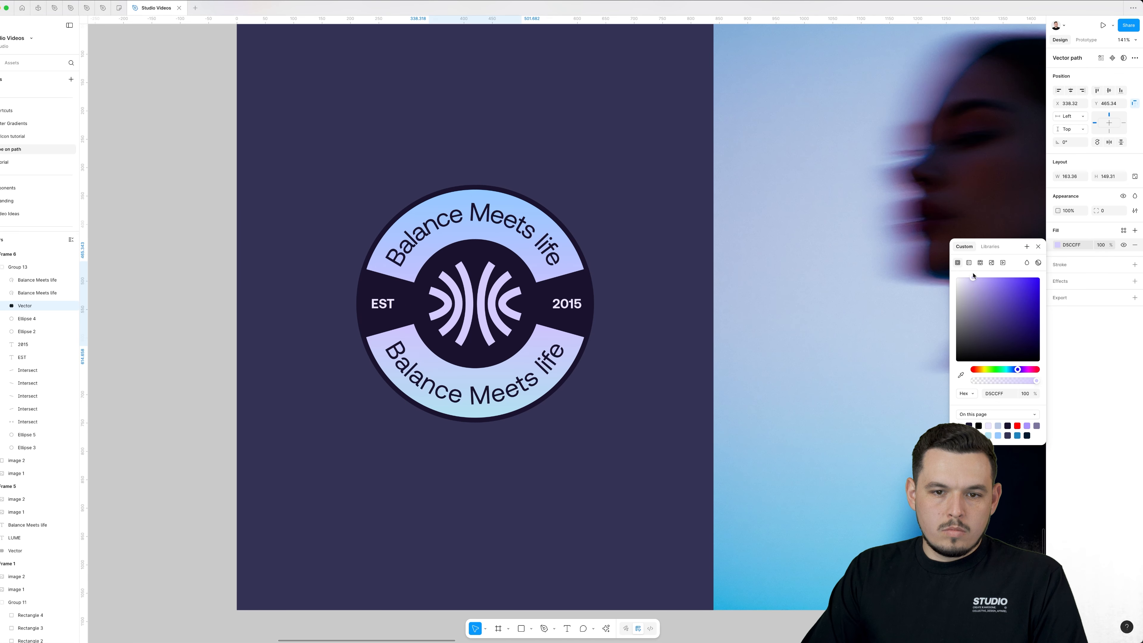
# Fill the 2015 and EST labels with the centre symbol's lavender D5CCFF.
pyautogui.click(567, 304)
pyautogui.keyDown('shift'); pyautogui.click(383, 304); pyautogui.keyUp('shift')
pyautogui.scroll(5, 408, 302)
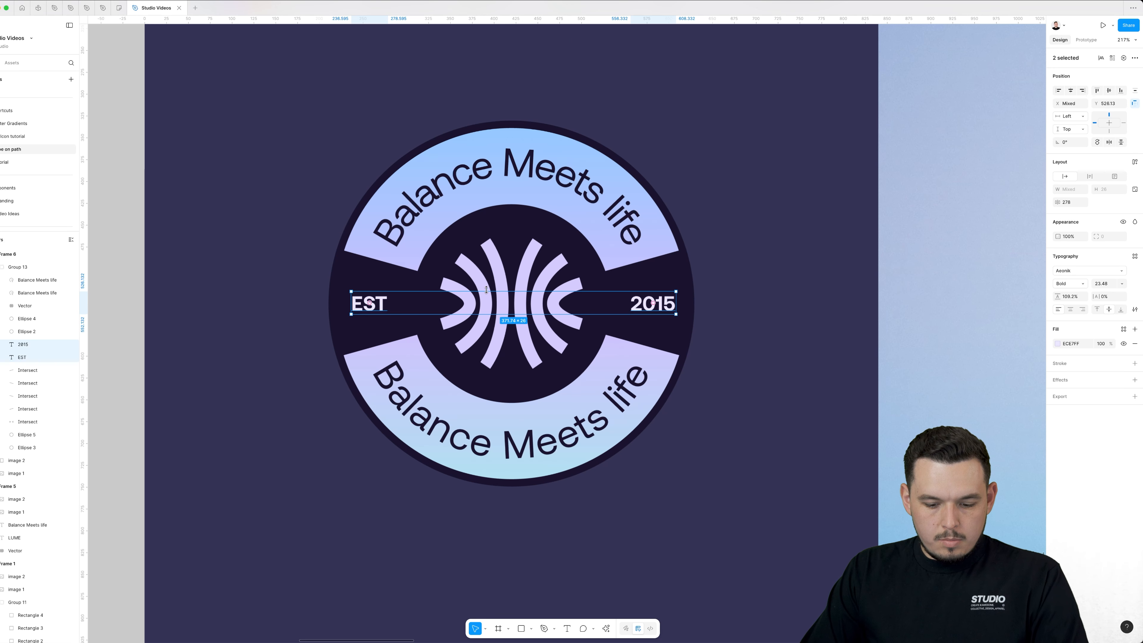
pyautogui.scroll(-10, 509, 275)
pyautogui.click(298, 297)
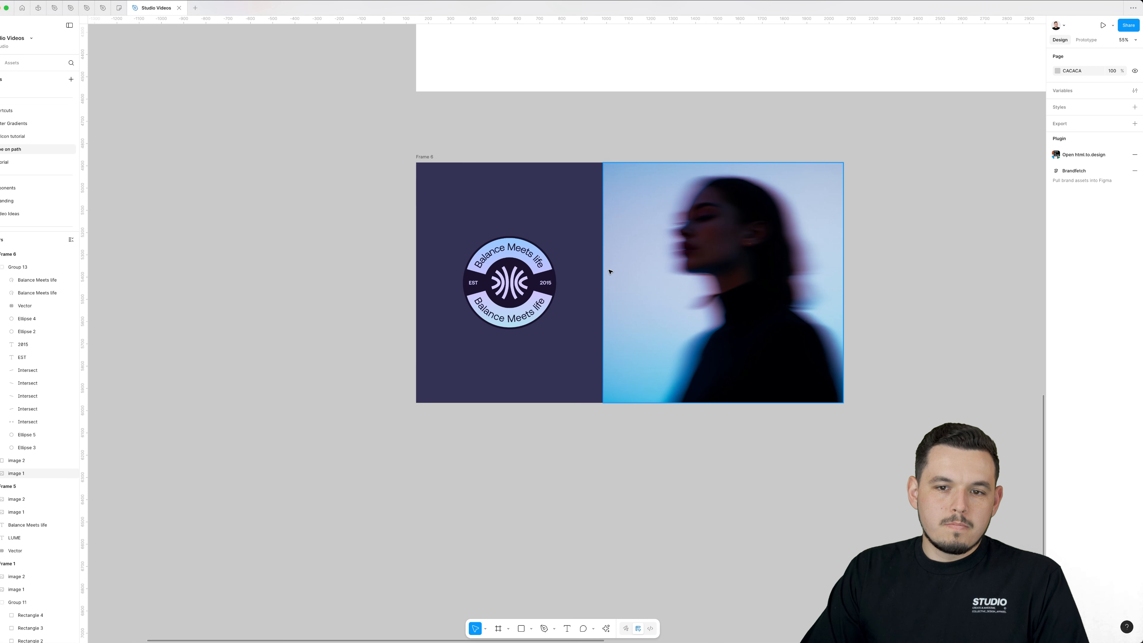
# Add a soft drop shadow to the whole badge group with a vertical offset of 70 and a large blur.
pyautogui.scroll(5, 574, 283)
pyautogui.click(468, 331)
pyautogui.scroll(2, 793, 358)
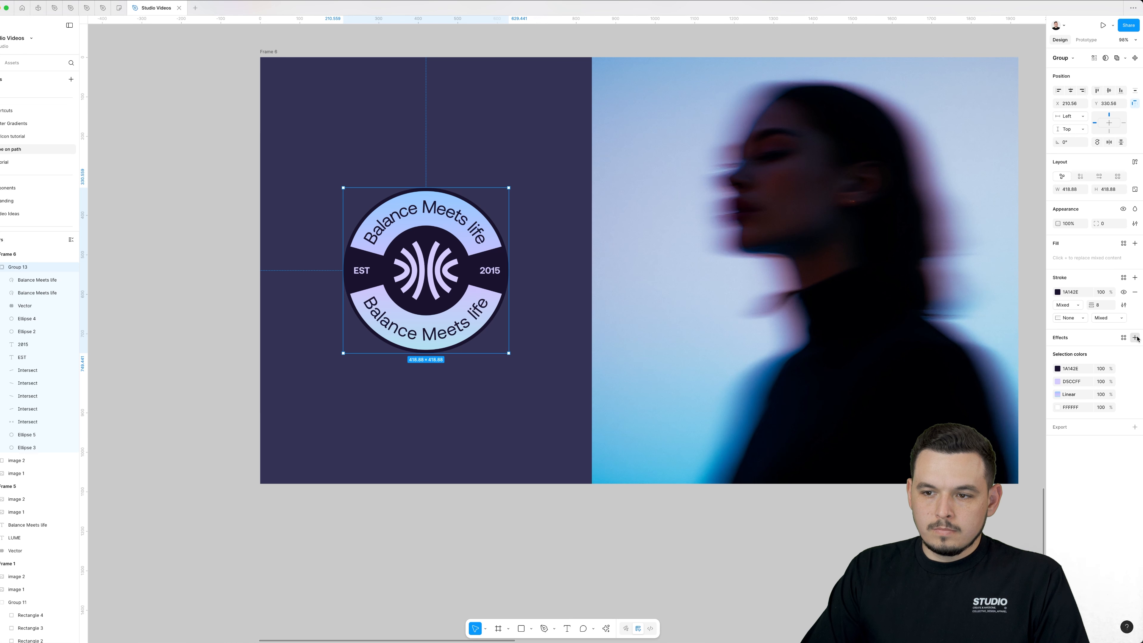
pyautogui.click(1135, 338)
pyautogui.moveTo(994, 387); pyautogui.dragTo(986, 403)
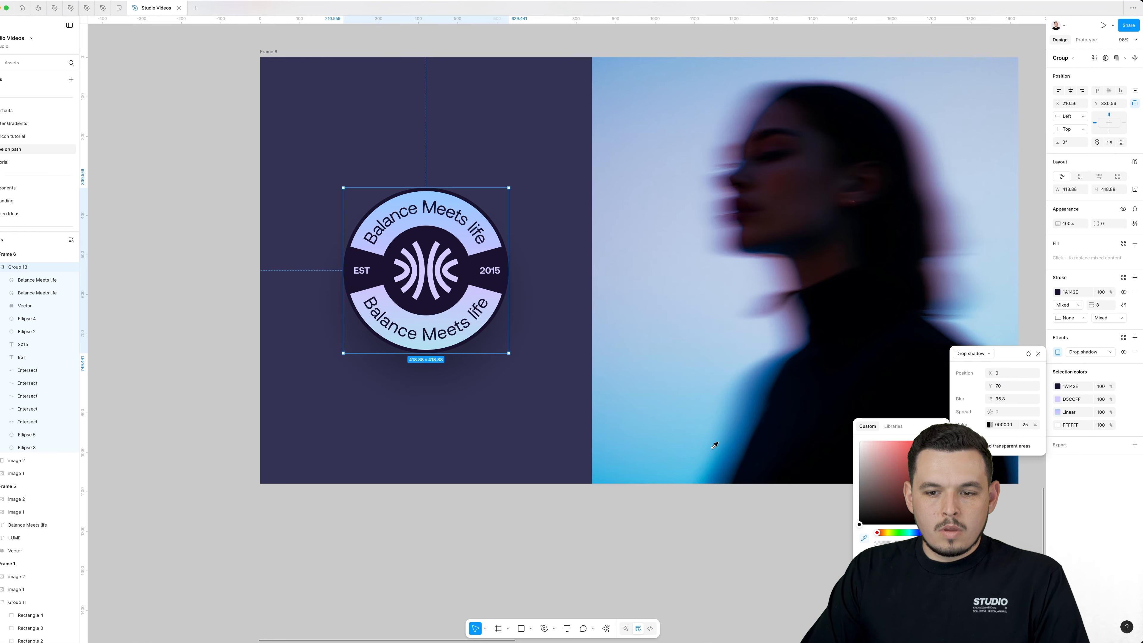
# Colour the badge's shadow dark purple 1A0F27, starting from a badge centre sample, with vertical offset 91 and blur 94.5.
pyautogui.click(472, 276)
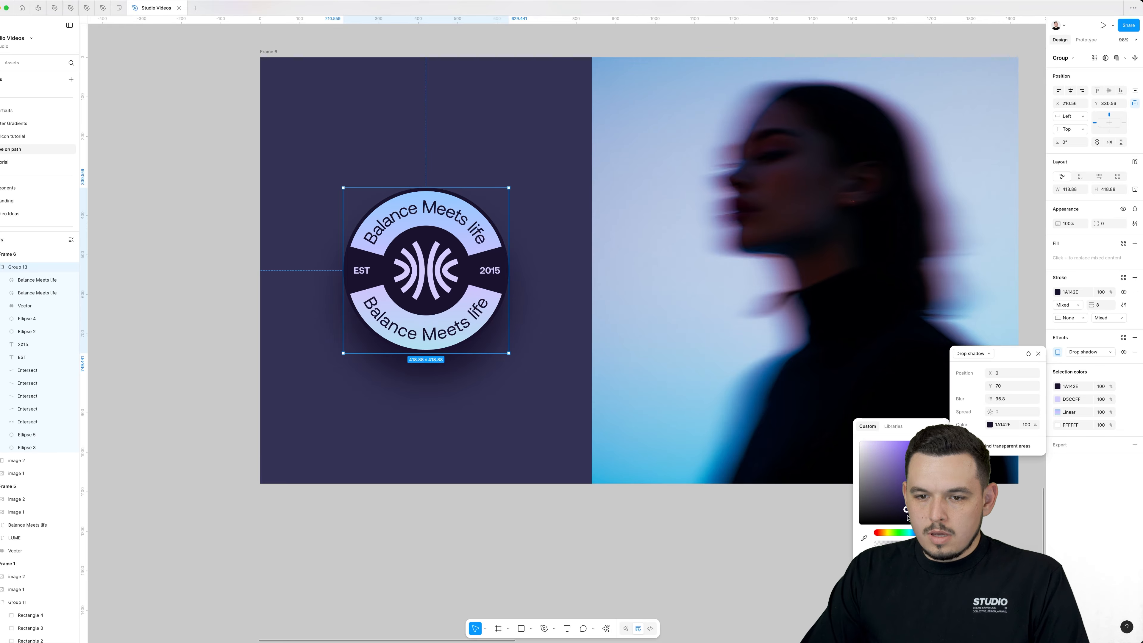
pyautogui.click(907, 517)
pyautogui.moveTo(990, 387); pyautogui.dragTo(1003, 422)
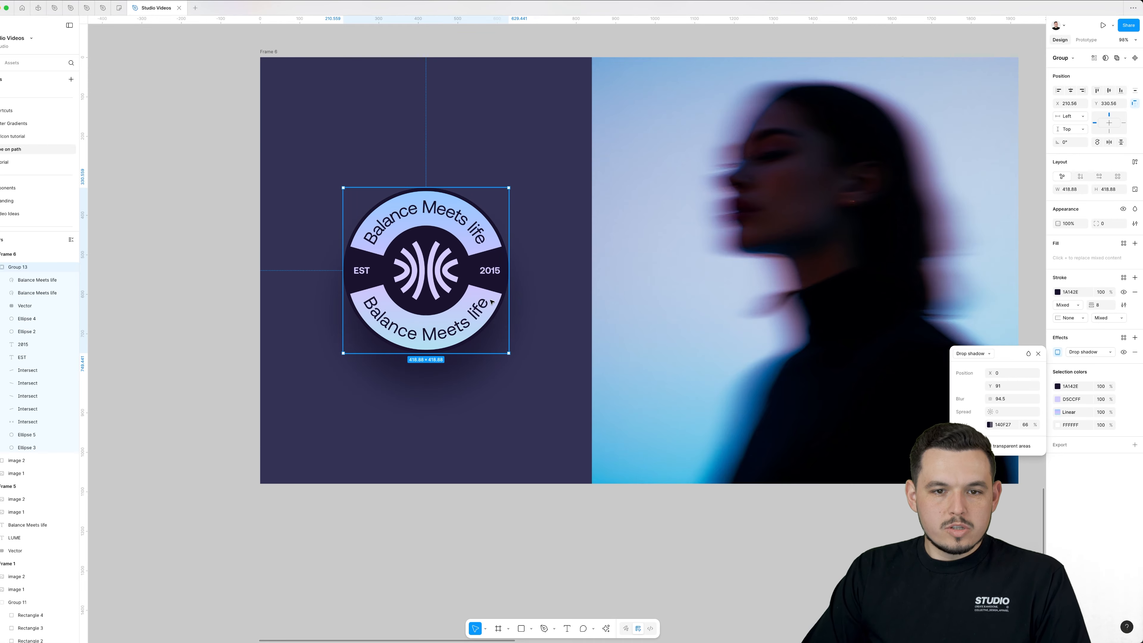
pyautogui.scroll(-1, 492, 303)
pyautogui.click(531, 427)
# Examine the finished brand frame and compare it with the badge variations laid out in the large frame above.
pyautogui.moveTo(485, 417); pyautogui.dragTo(486, 461)
pyautogui.click(247, 393)
pyautogui.moveTo(232, 361); pyautogui.dragTo(238, 380)
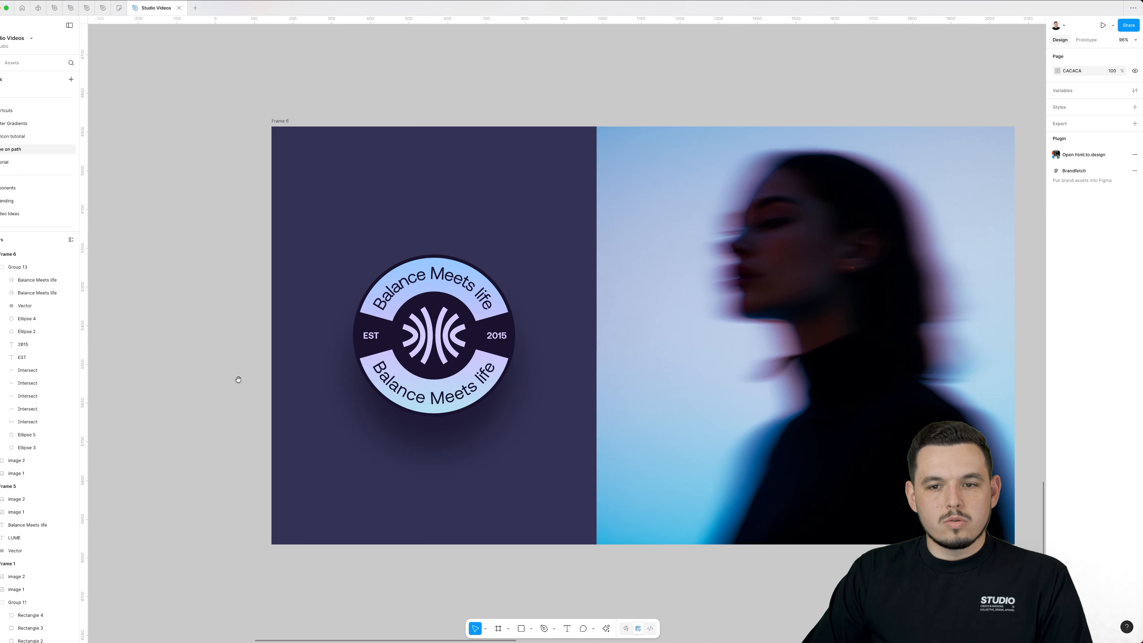
pyautogui.scroll(-10, 239, 380)
pyautogui.moveTo(258, 287); pyautogui.dragTo(240, 351)
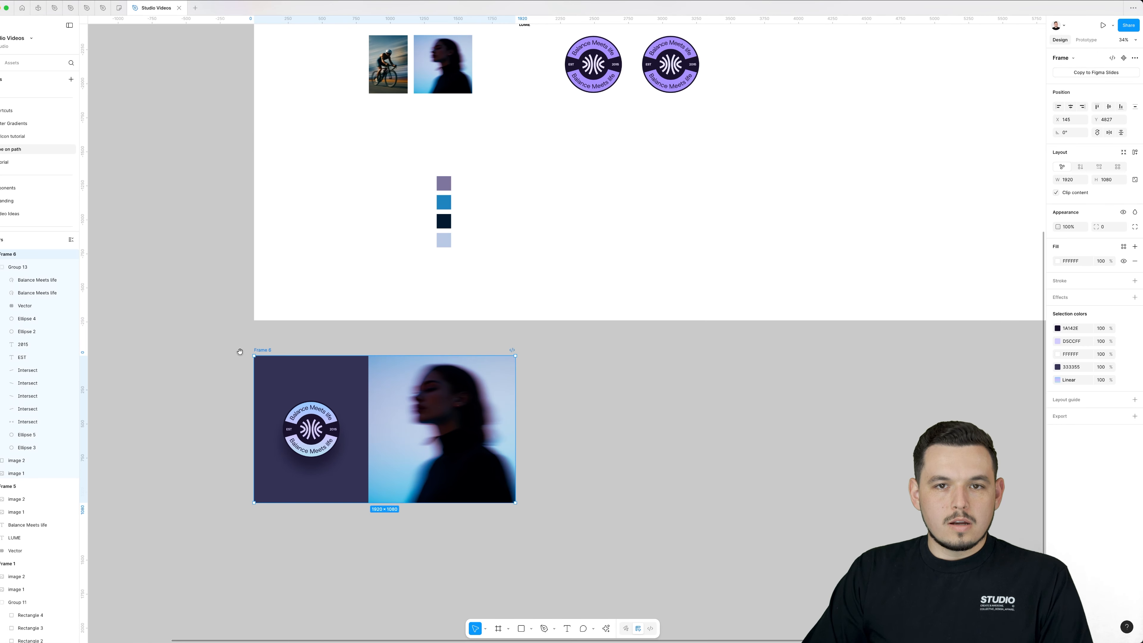
pyautogui.moveTo(268, 281); pyautogui.dragTo(279, 570)
pyautogui.moveTo(406, 319); pyautogui.dragTo(390, 399)
pyautogui.scroll(2, 415, 202)
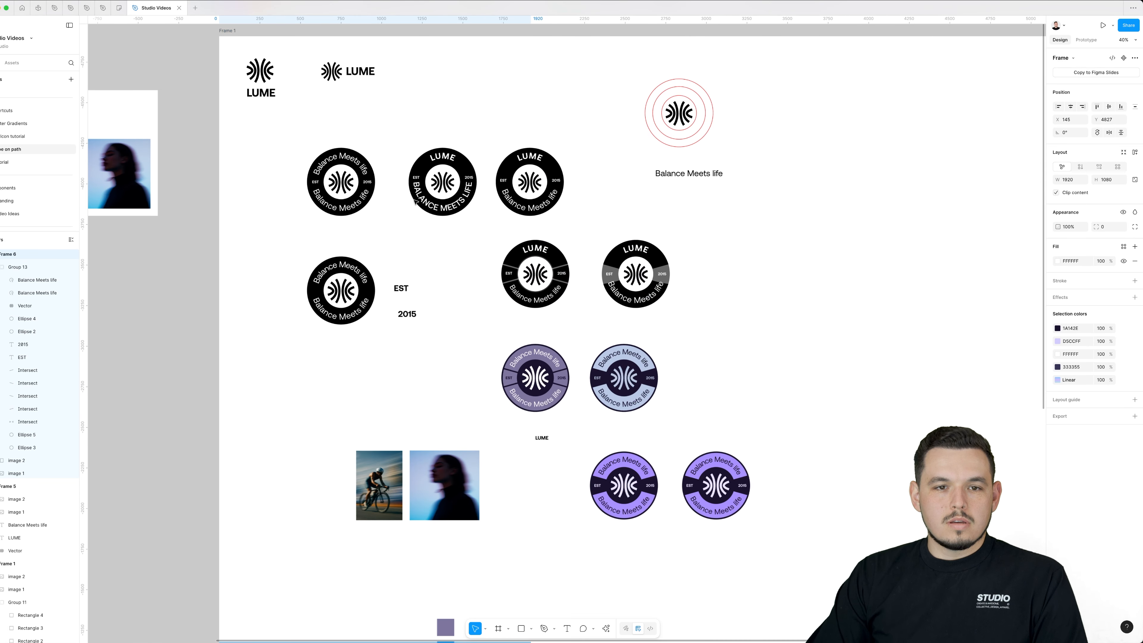
pyautogui.moveTo(234, 56); pyautogui.dragTo(895, 544)
pyautogui.click(855, 506)
pyautogui.scroll(4, 646, 284)
pyautogui.scroll(-5, 647, 284)
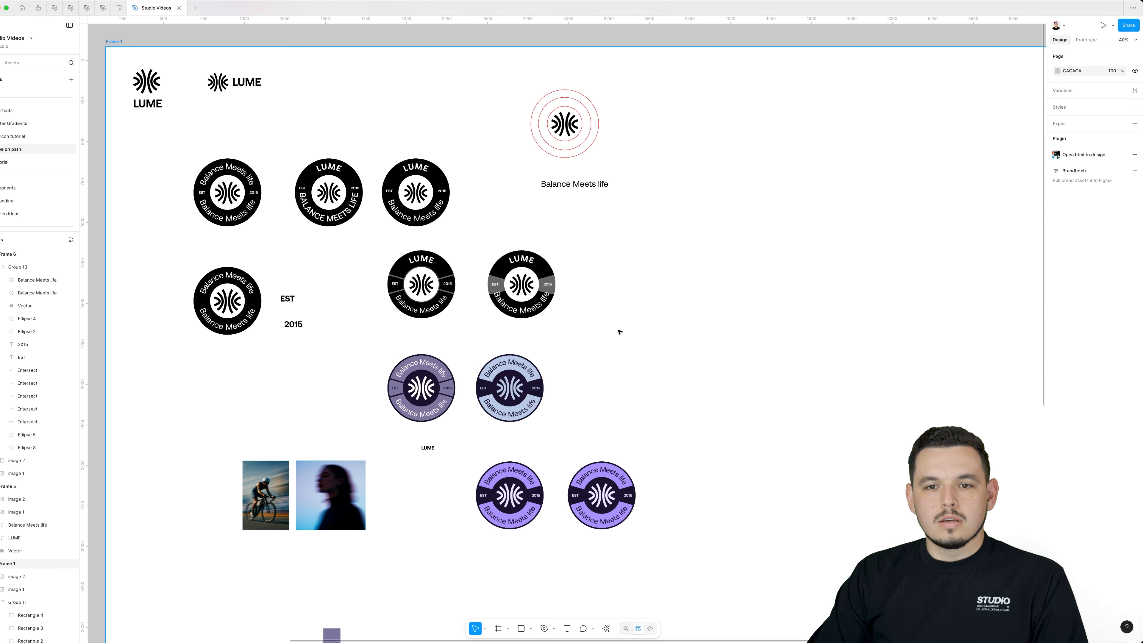
pyautogui.scroll(-2, 653, 260)
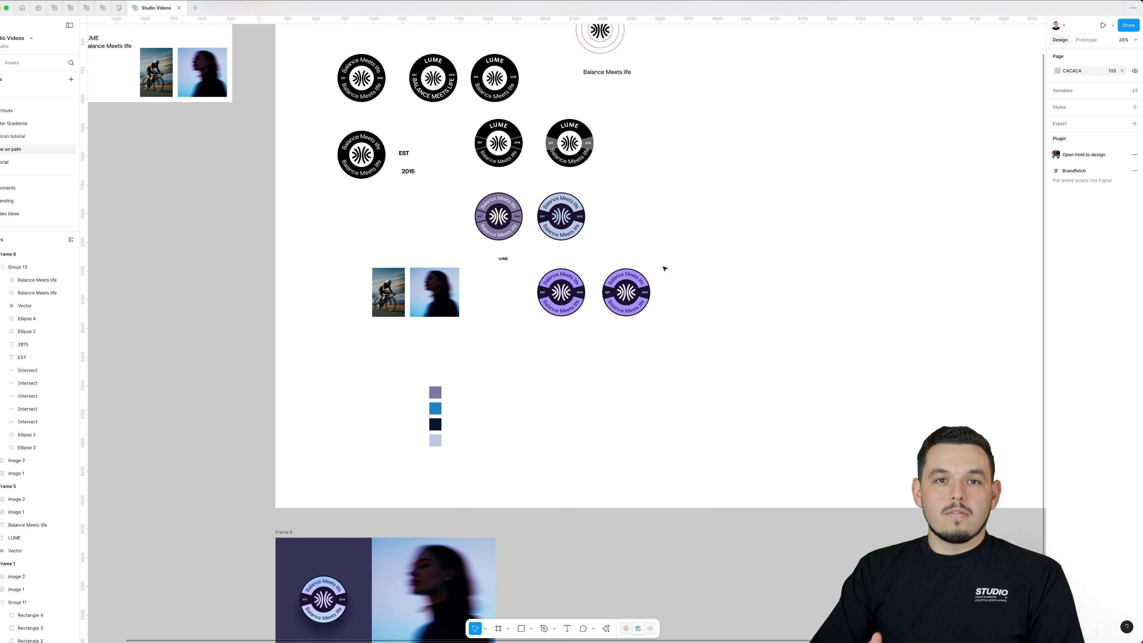